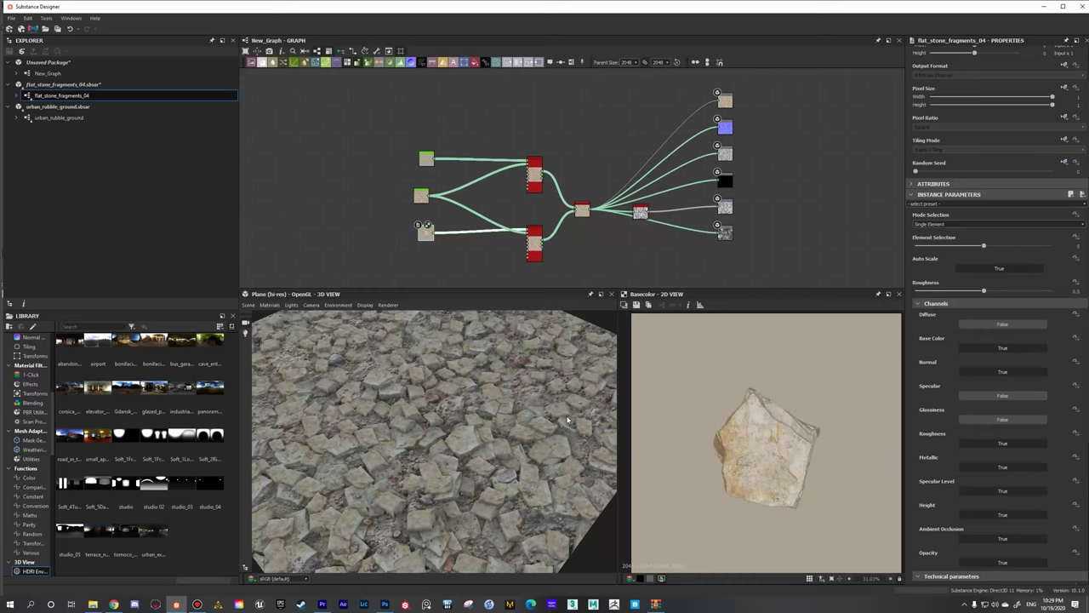
- Reposition the two Flat Stone Fragments 04 nodes and the Urban Rubble Ground node slightly higher in the graph
drag(488, 434, 482, 430)
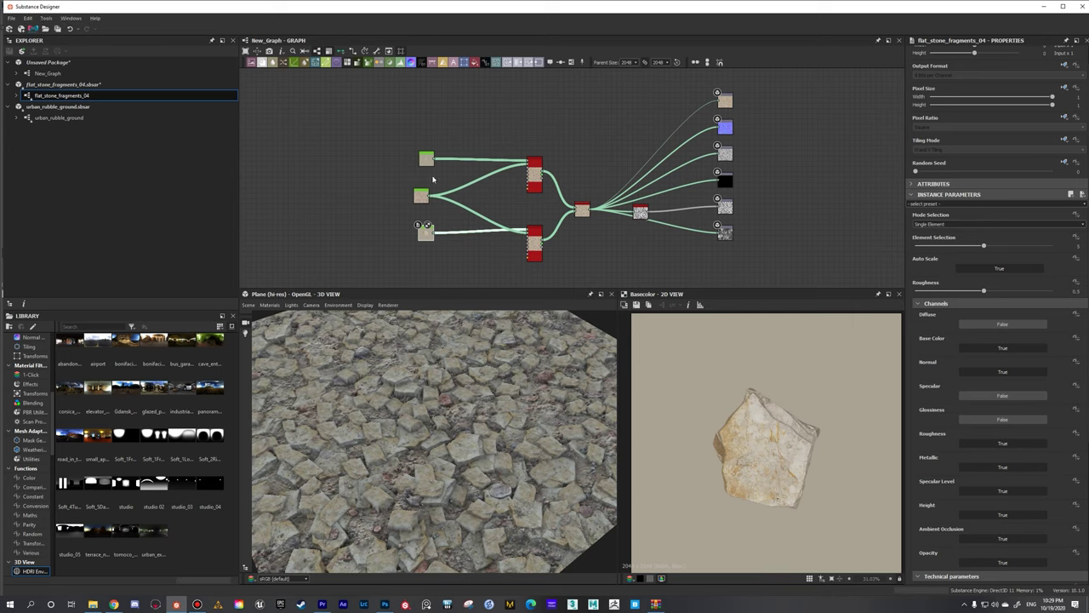
drag(430, 158, 421, 153)
drag(423, 198, 419, 187)
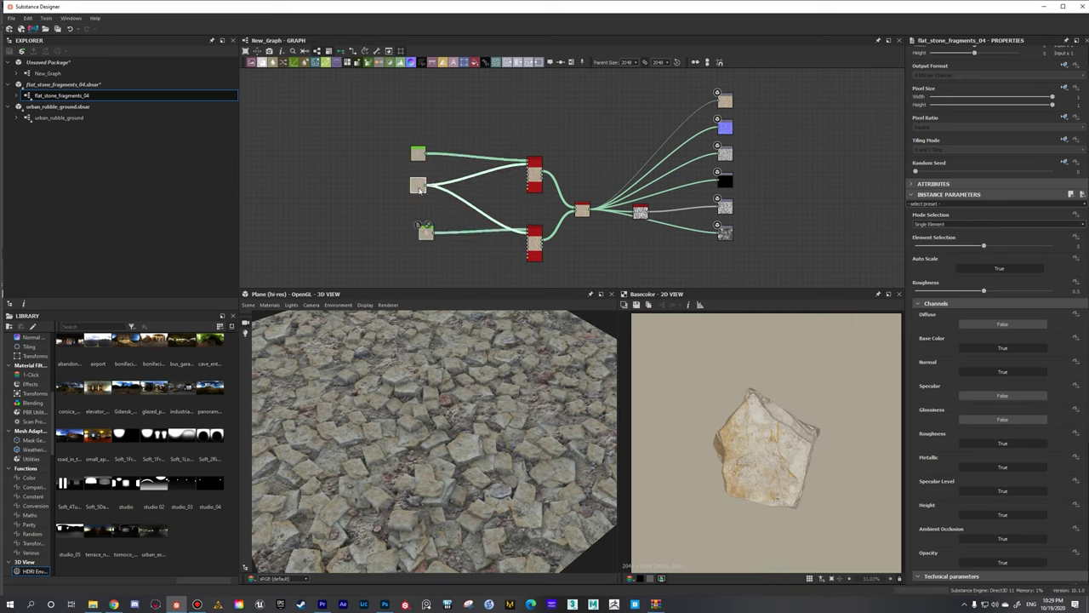
drag(426, 232, 426, 214)
- Preview the upper Flat Stone Fragments 04 node's base color in the 2D view
scroll(425, 201, up, 5)
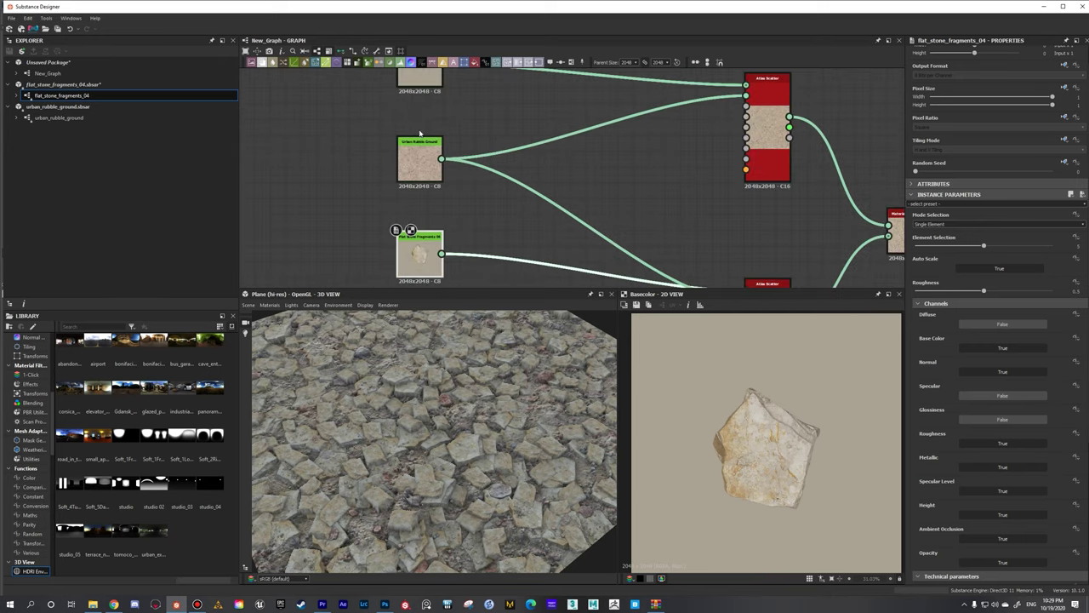
scroll(427, 141, up, 6)
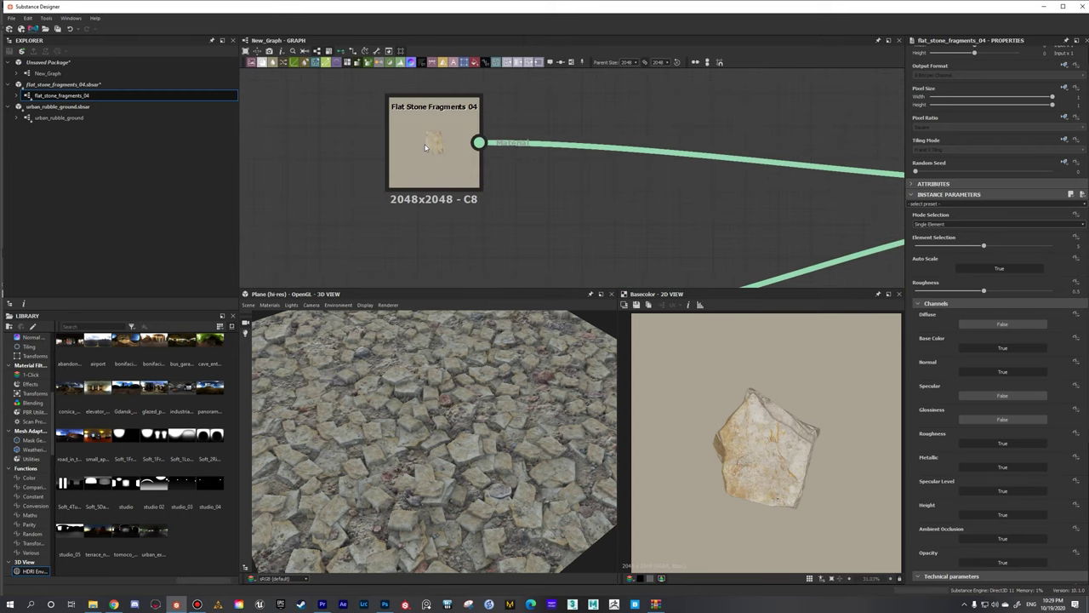
double_click(427, 141)
click(428, 150)
scroll(437, 203, down, 1)
scroll(775, 392, down, 1)
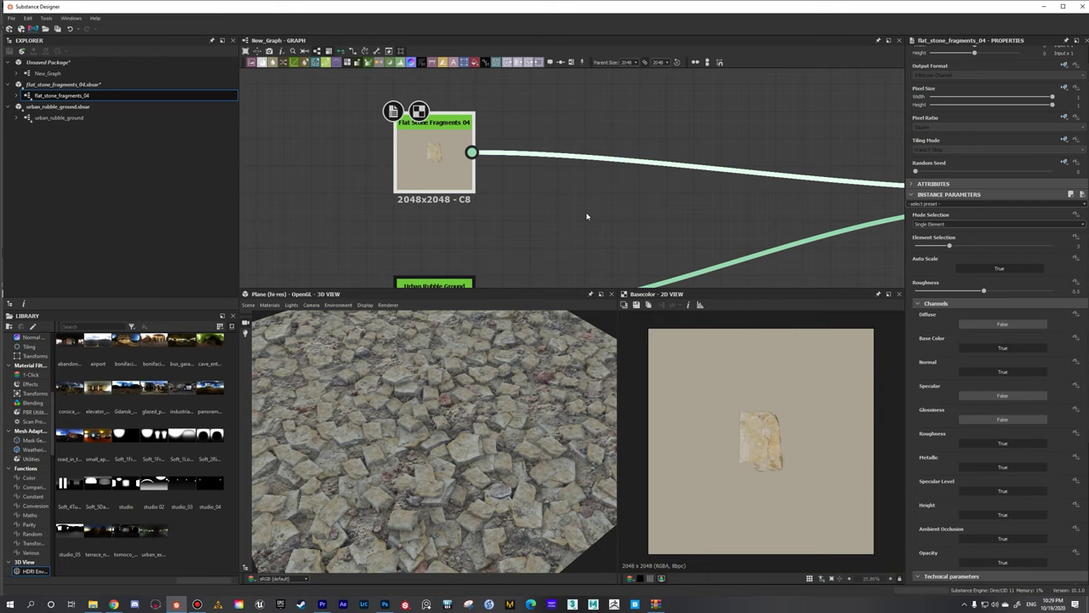
- Preview the Urban Rubble Ground node's base color in the 2D view and show its parameters
middle_drag(520, 272, 506, 199)
scroll(442, 256, down, 1)
middle_drag(442, 255, 437, 208)
double_click(430, 203)
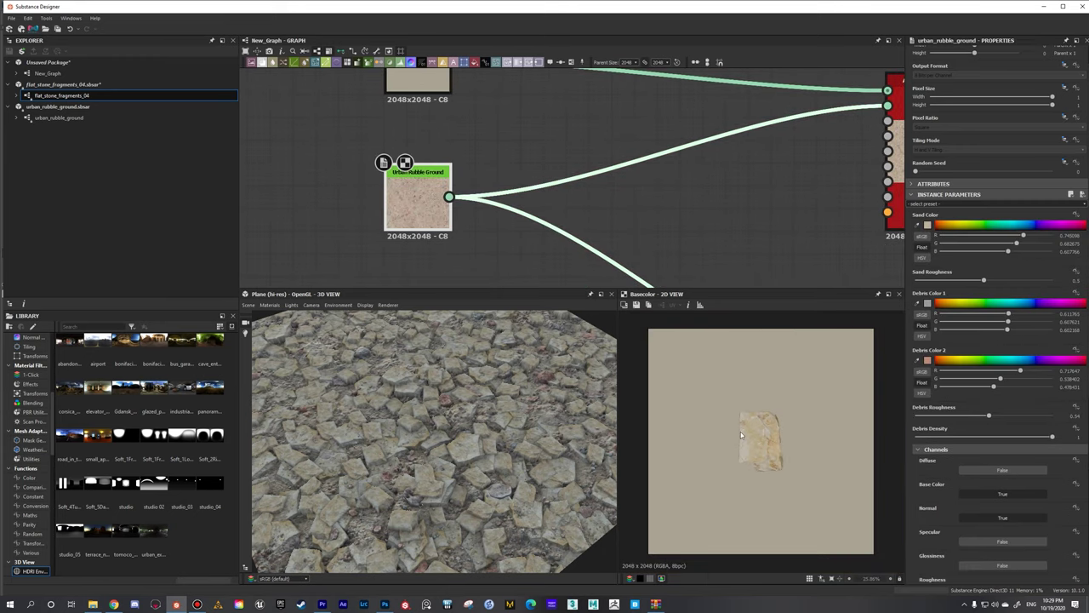
scroll(741, 434, up, 1)
scroll(555, 229, down, 2)
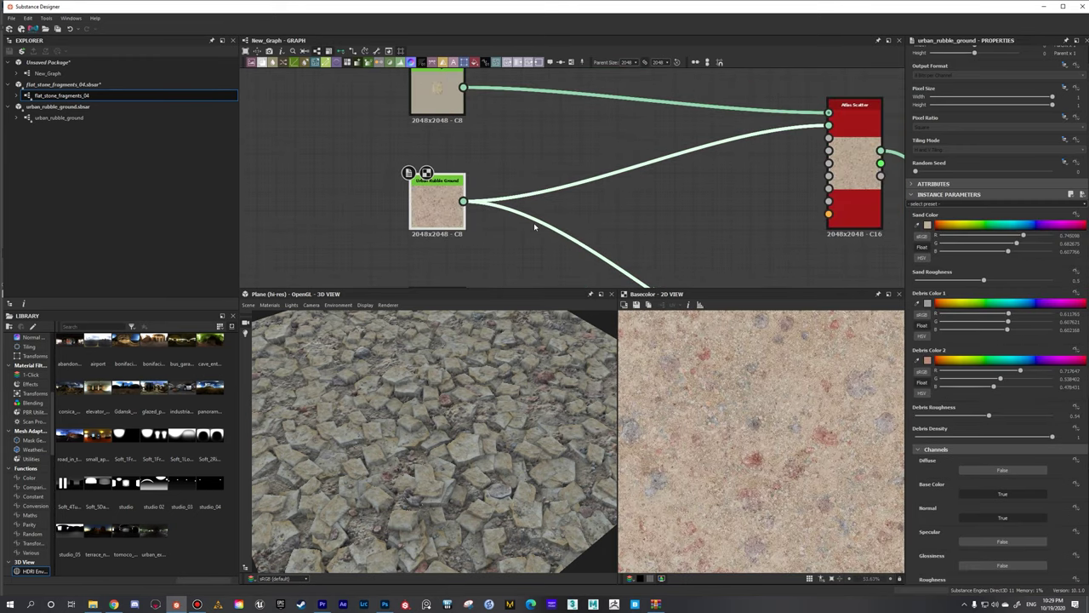
scroll(454, 200, up, 2)
scroll(453, 198, down, 1)
scroll(454, 197, down, 2)
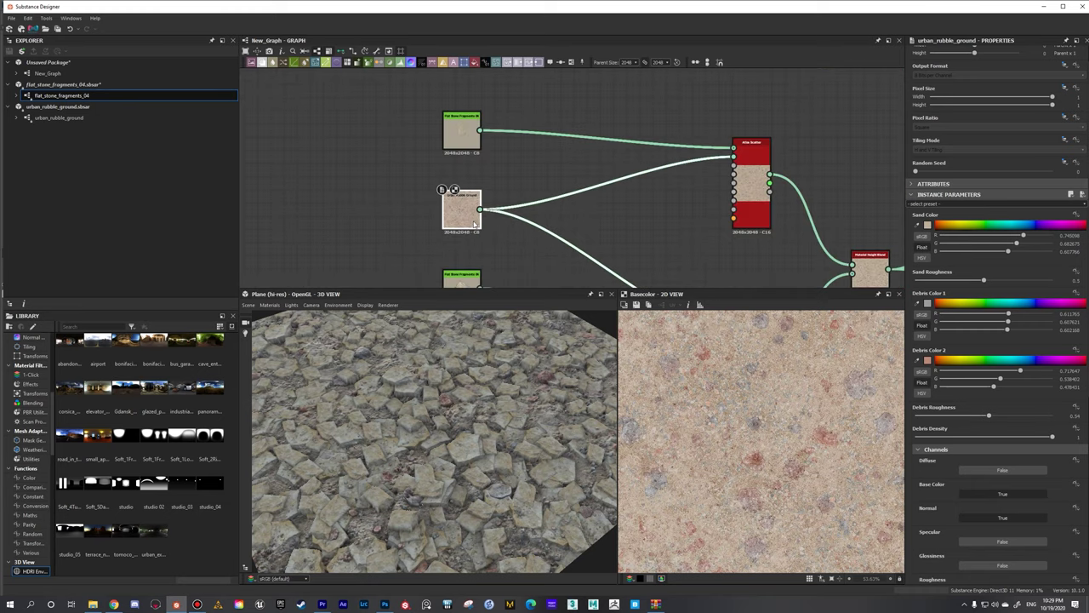
- Examine how the source materials flow through the Atlas Scatter, material height blend and ambient occlusion nodes, showing the upper Atlas Scatter's parameters
drag(468, 226, 468, 237)
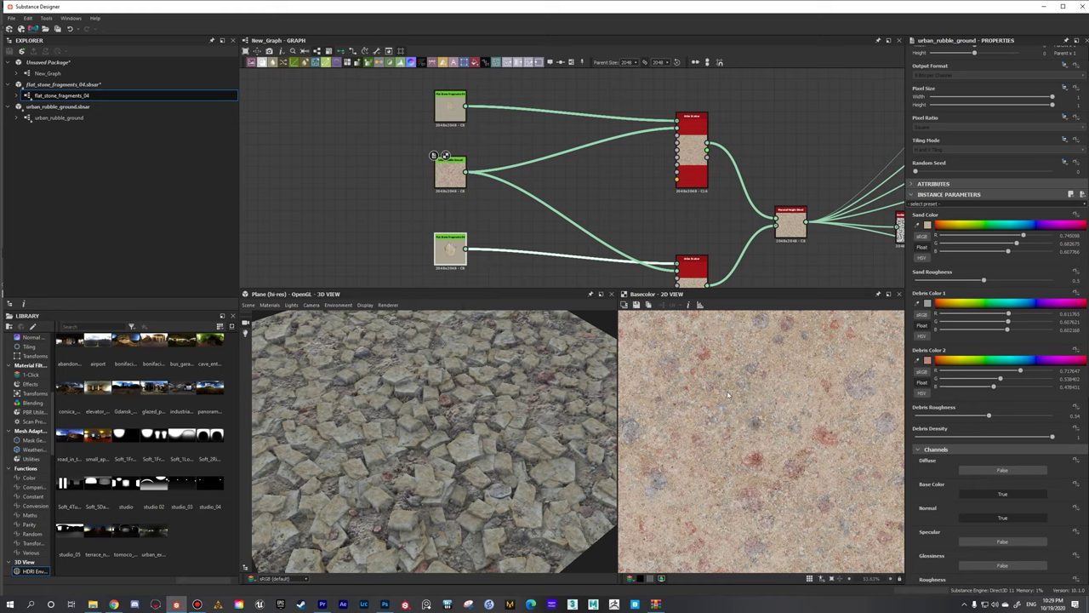
middle_drag(429, 123, 437, 153)
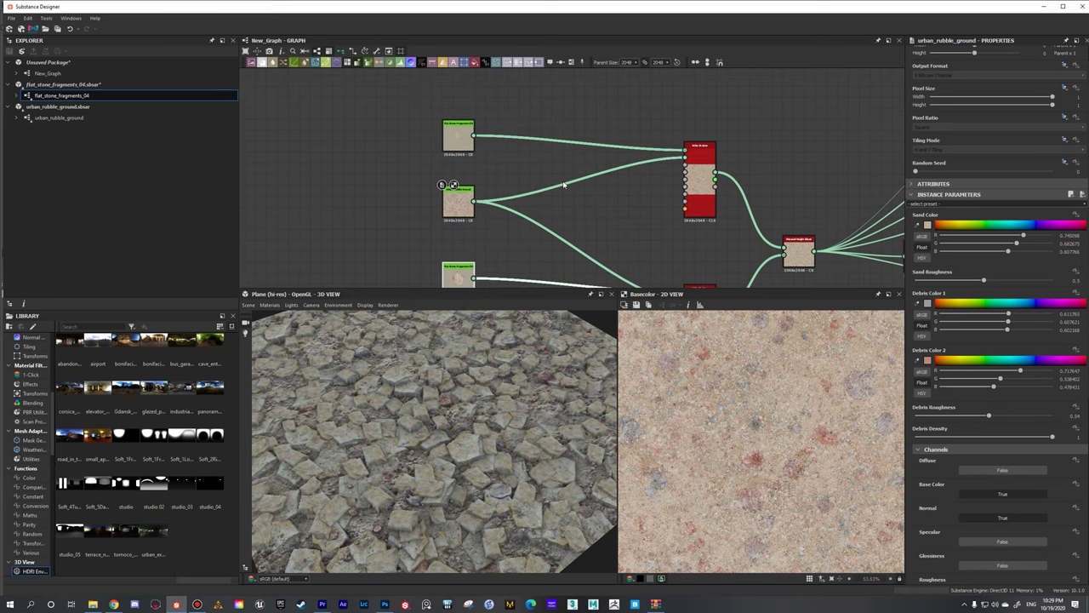
scroll(563, 184, down, 1)
middle_drag(589, 206, 534, 191)
scroll(567, 194, down, 1)
drag(748, 214, 763, 209)
key(f)
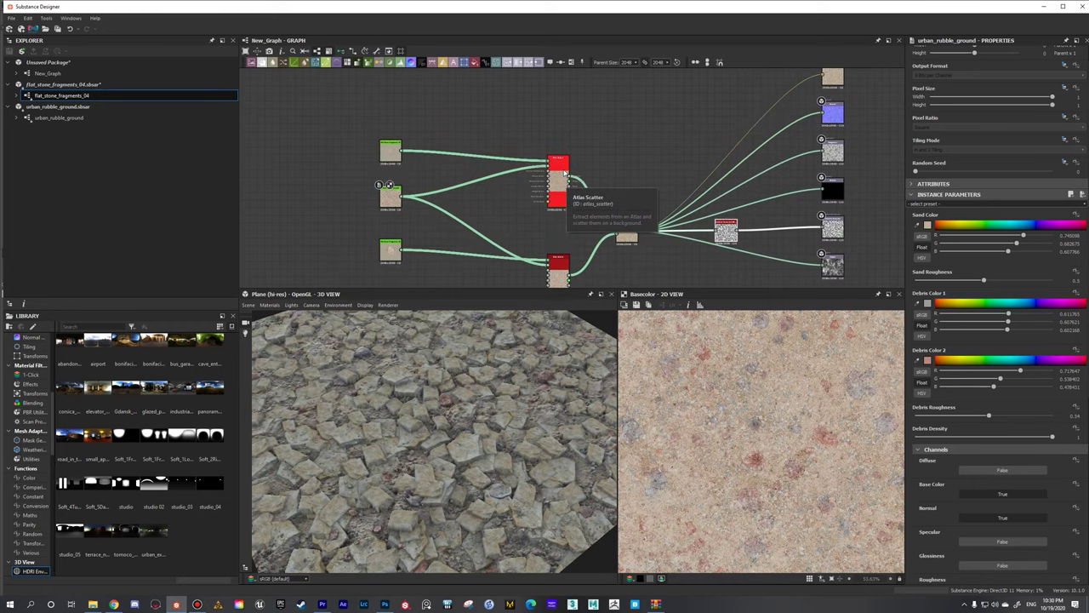
click(563, 176)
drag(626, 232, 624, 218)
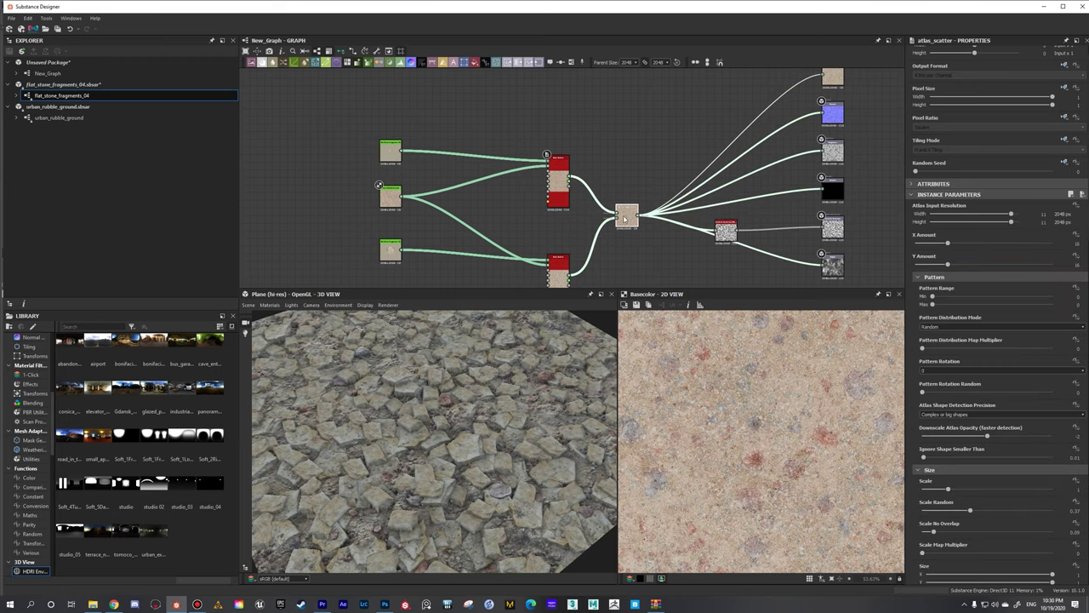
drag(726, 228, 753, 215)
- Inspect the individual channel links into Atlas Scatter and preview the upper Flat Stone Fragments 04 node's Ambient Occlusion output
scroll(562, 189, up, 5)
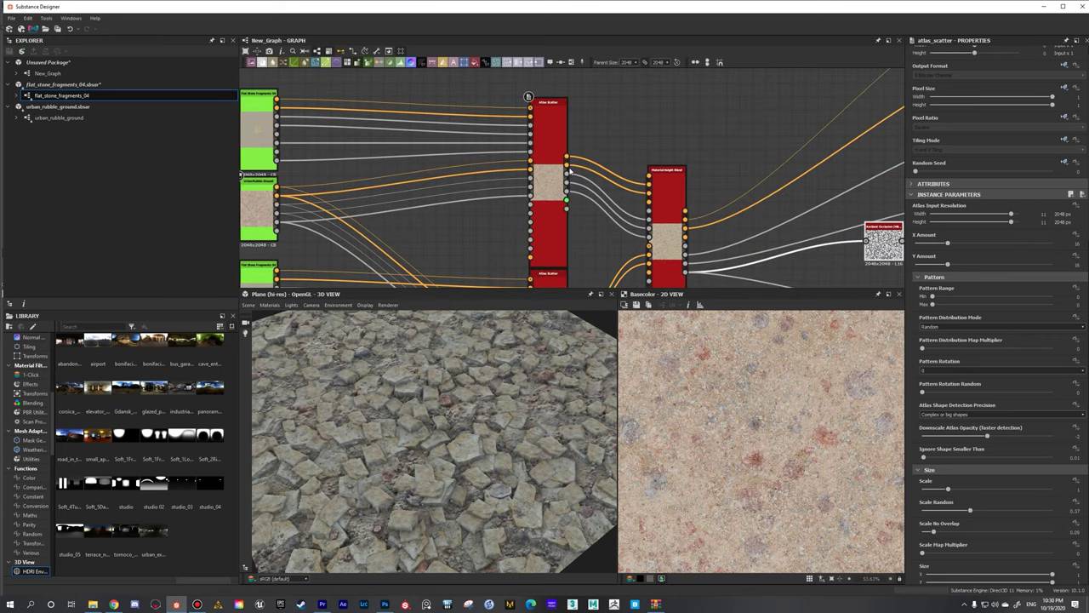
scroll(596, 168, down, 3)
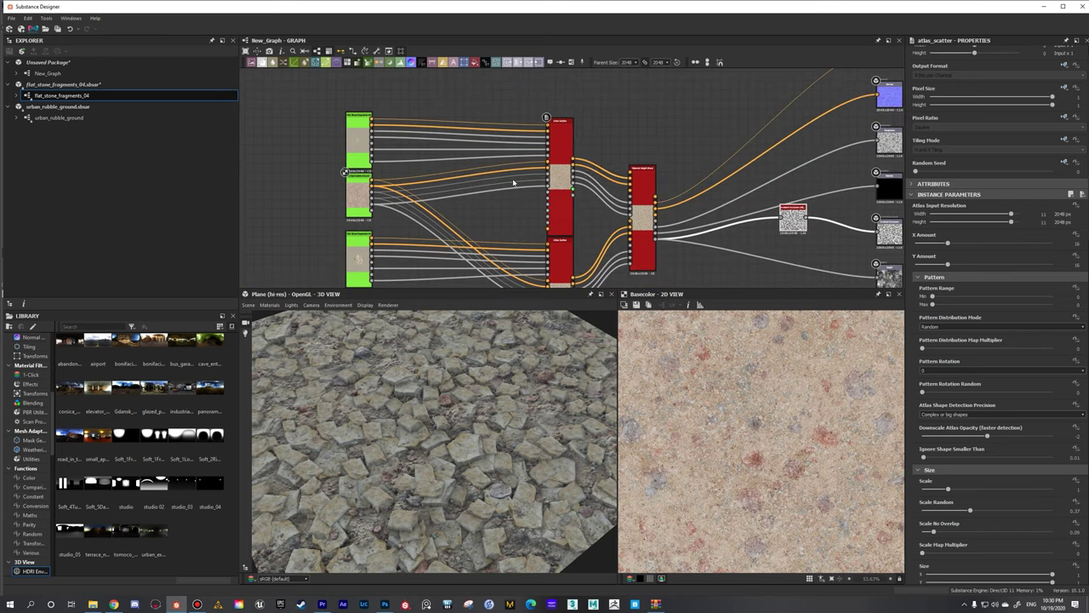
scroll(513, 182, down, 1)
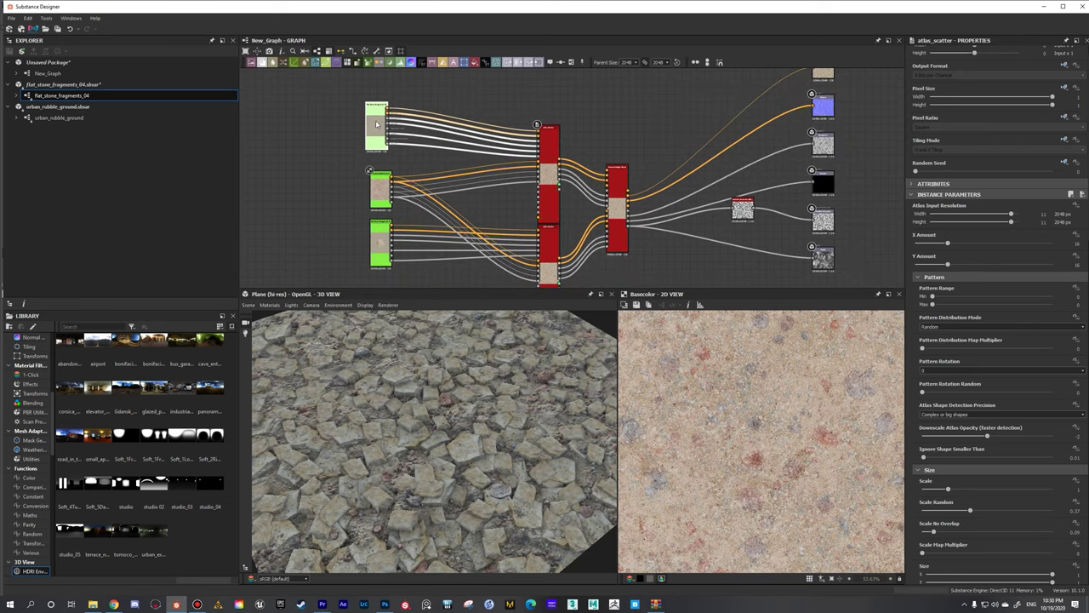
scroll(383, 115, up, 2)
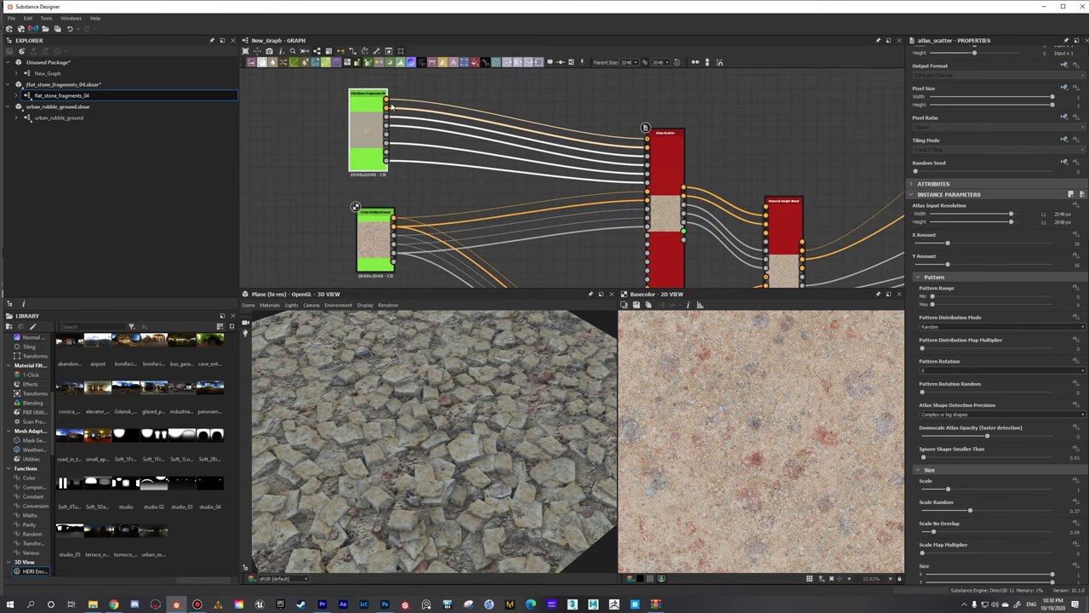
scroll(395, 104, up, 1)
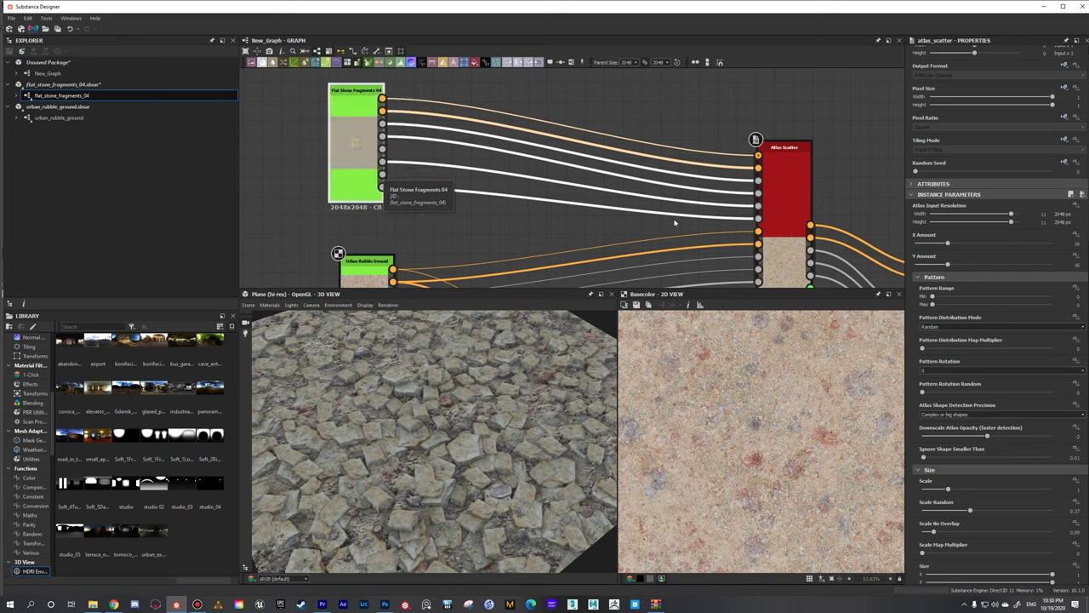
scroll(554, 204, down, 1)
scroll(405, 179, up, 2)
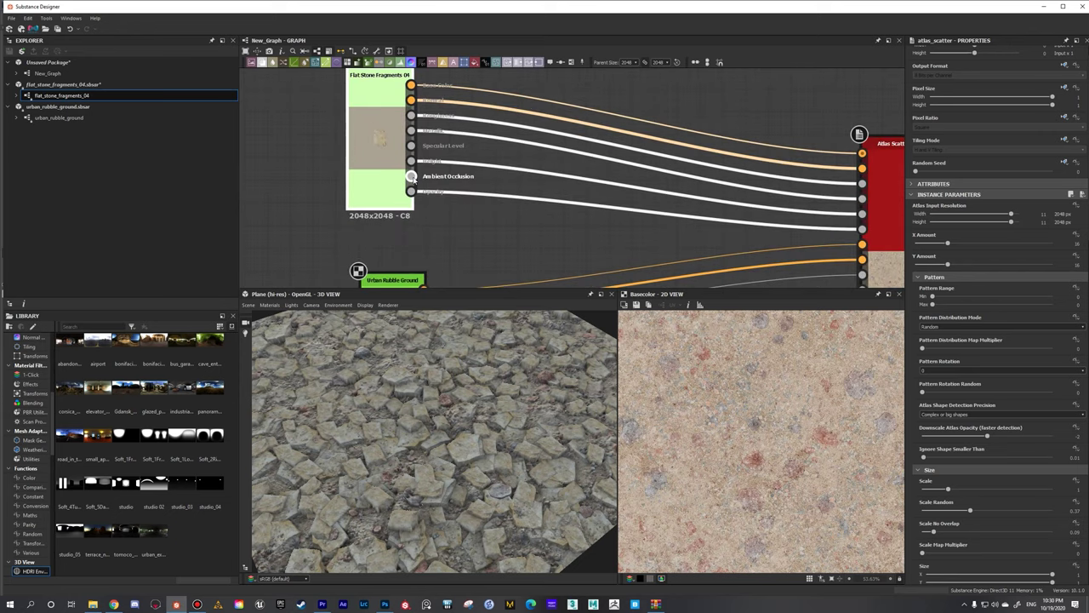
double_click(411, 177)
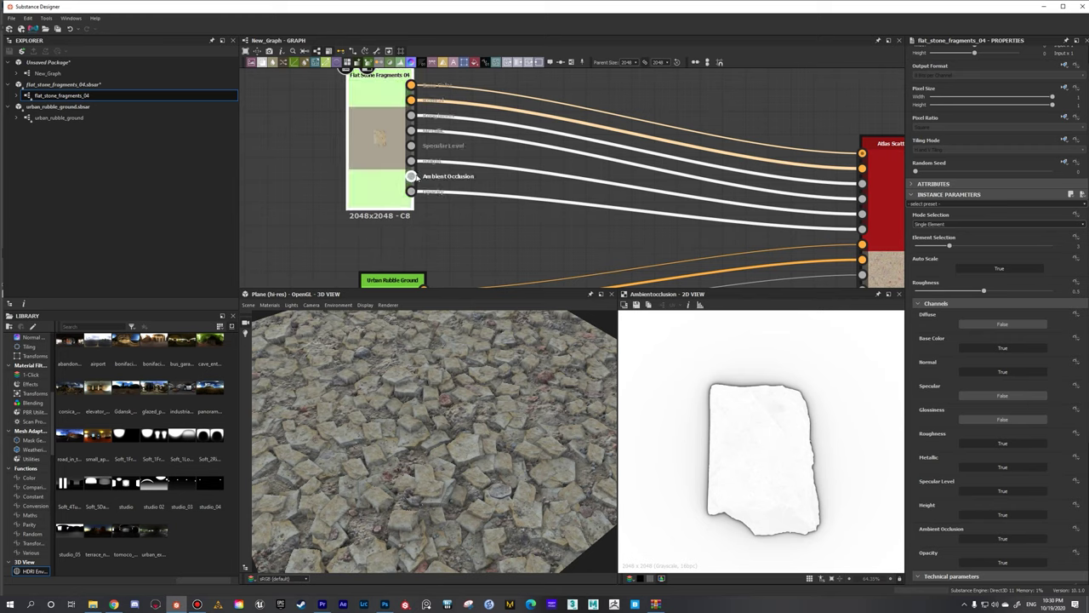
scroll(416, 176, down, 2)
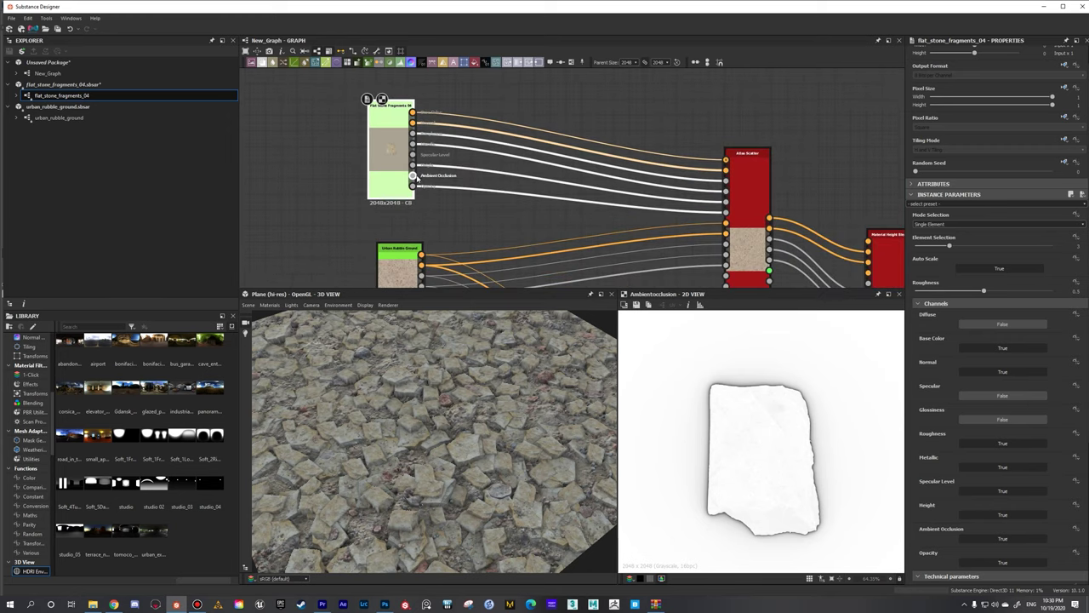
scroll(421, 176, down, 4)
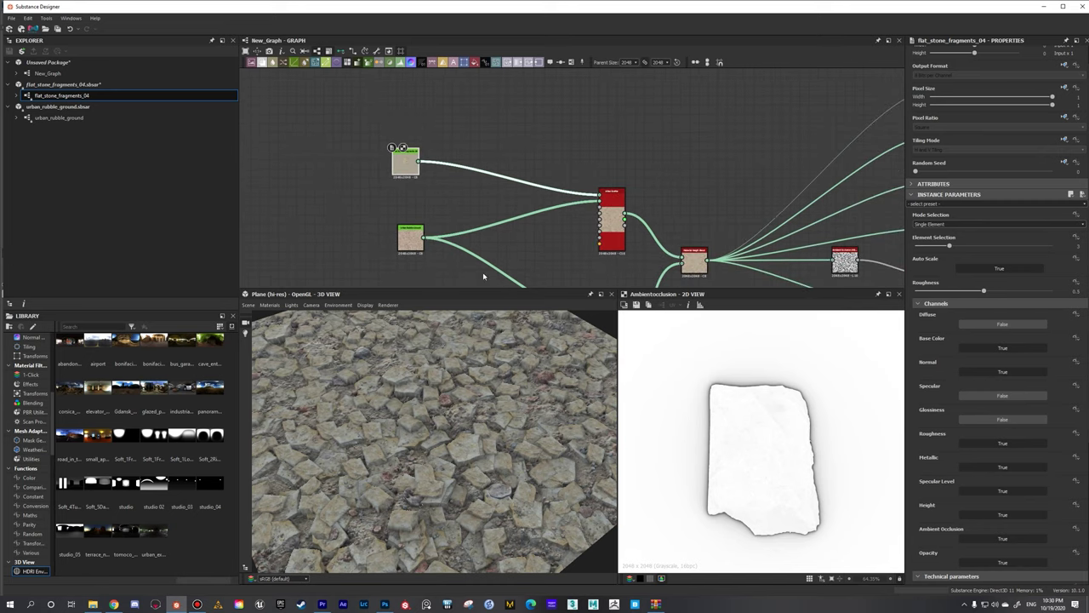
- Delete the entire node network from the graph, keeping only the output nodes
mouse_move(487, 383)
mouse_down()
mouse_move(535, 375)
mouse_move(462, 387)
mouse_move(476, 381)
mouse_up()
scroll(473, 216, down, 2)
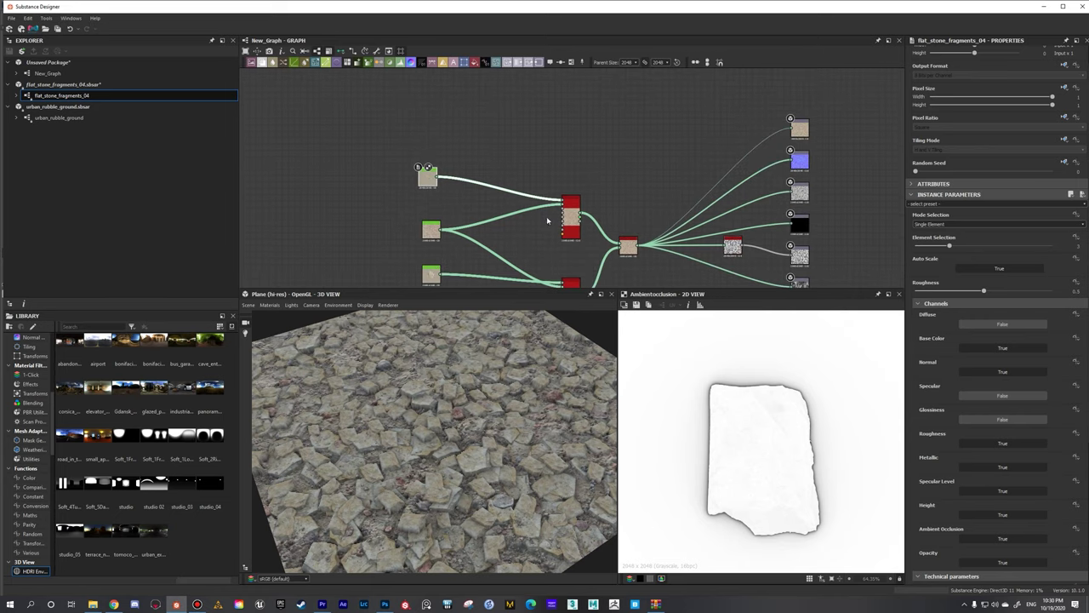
middle_drag(547, 214, 503, 149)
scroll(502, 150, down, 1)
drag(359, 88, 672, 264)
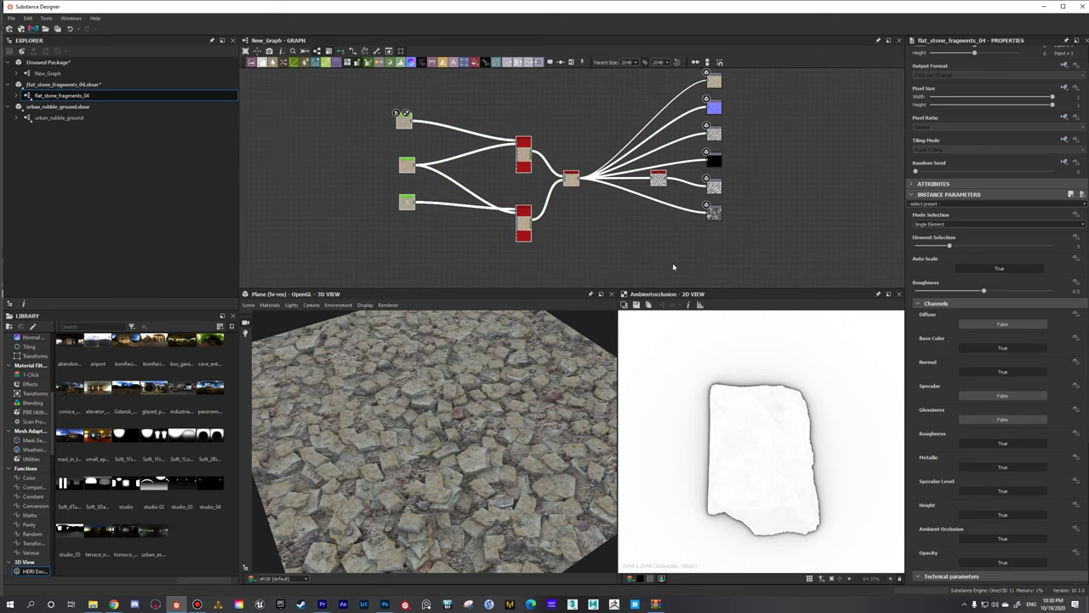
key(Delete)
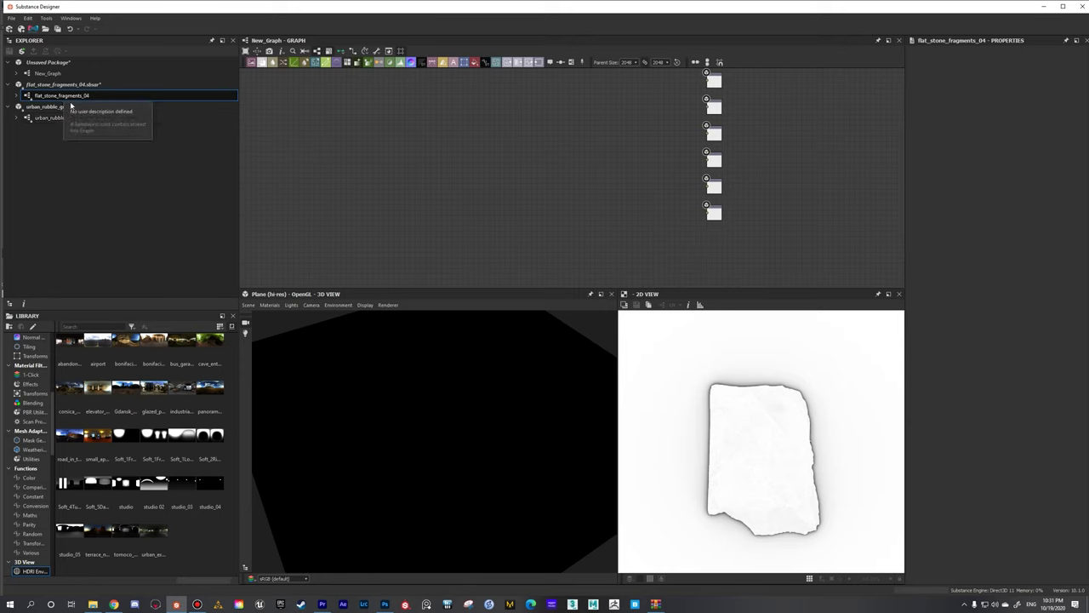
- Add flat_stone_fragments_04 and urban_rubble_ground to the graph, with the stone node aligned directly above the rubble node
drag(70, 107, 389, 147)
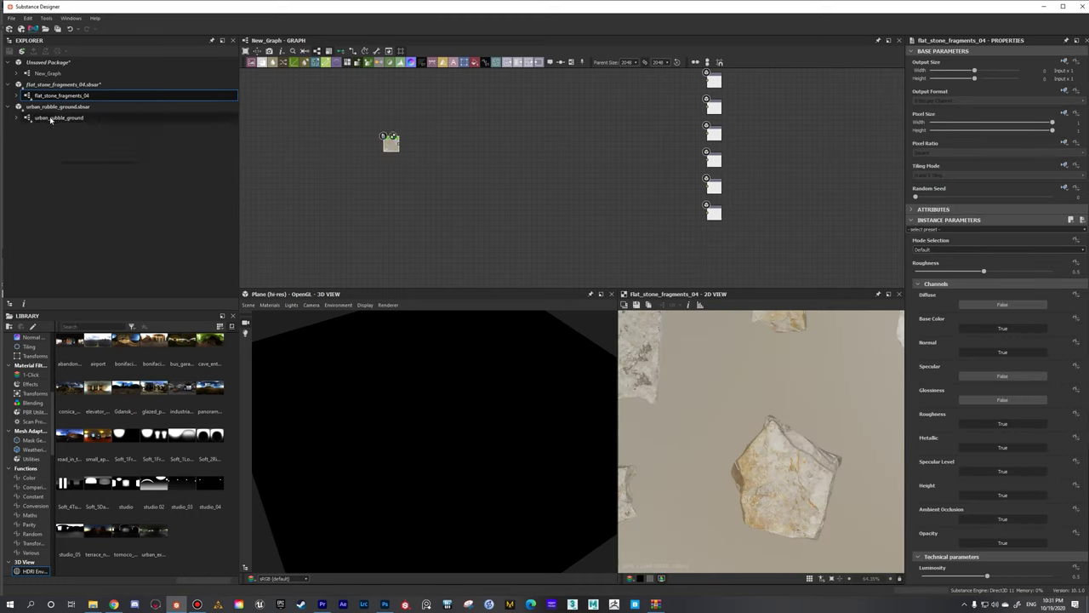
drag(44, 120, 413, 199)
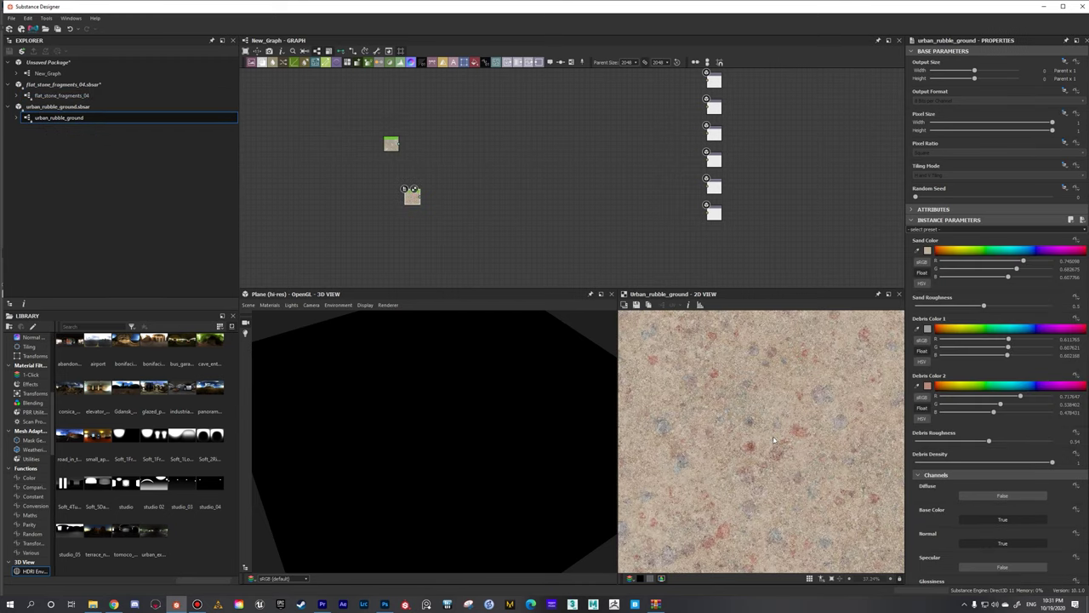
double_click(409, 189)
drag(380, 142, 402, 143)
- Preview the flat_stone_fragments_04 base color in a widened 2D view to examine the stone atlas
double_click(406, 143)
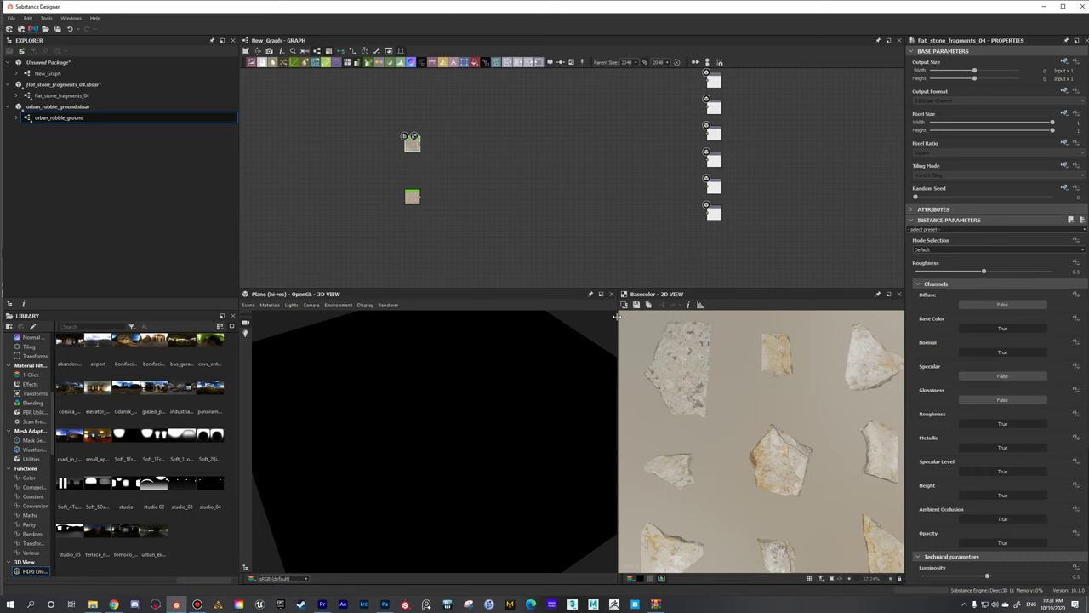
drag(616, 316, 562, 317)
key(f)
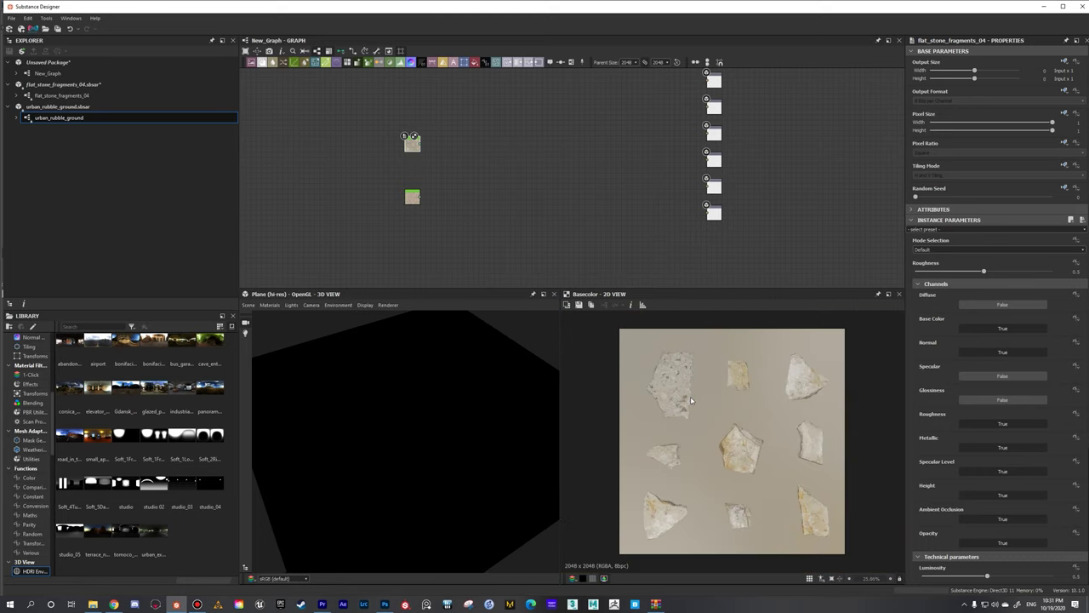
scroll(694, 398, up, 1)
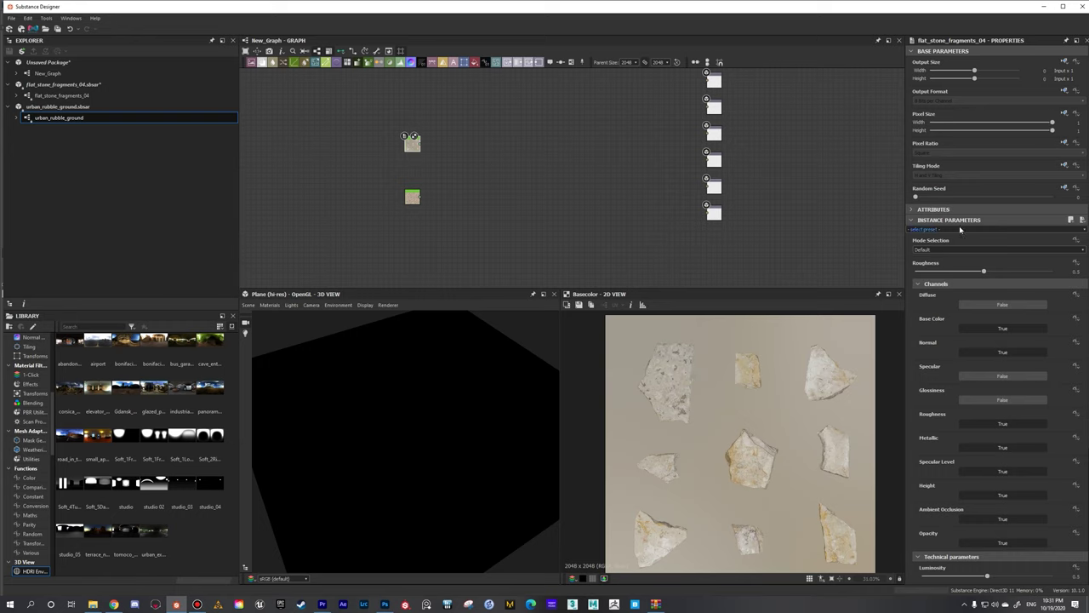
- Try the Splatter mode on the flat_stone_fragments_04 node and examine the scattered stones
click(940, 250)
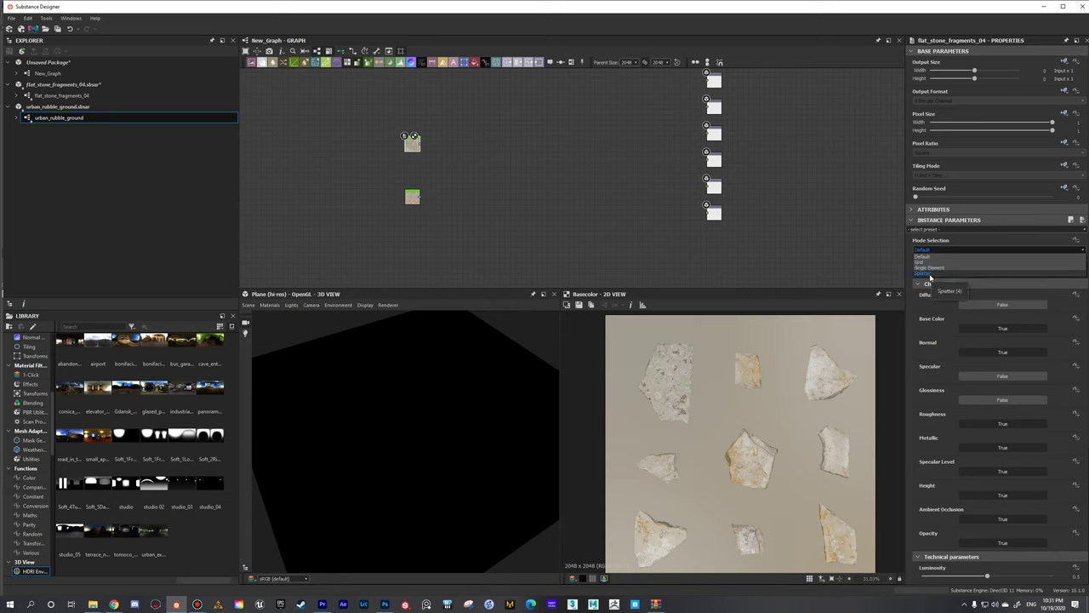
click(928, 272)
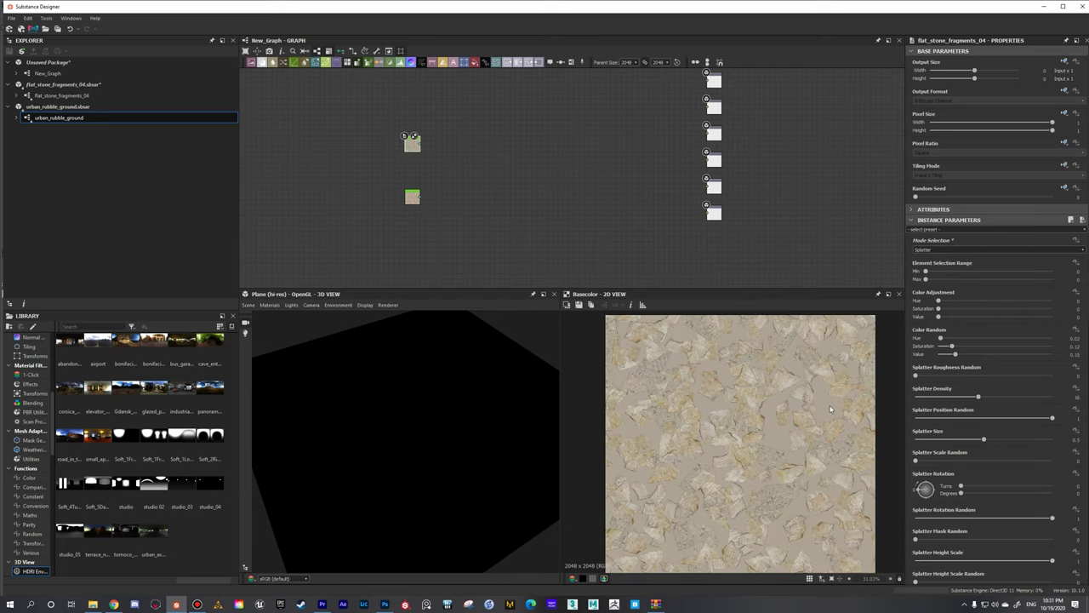
scroll(771, 438, up, 4)
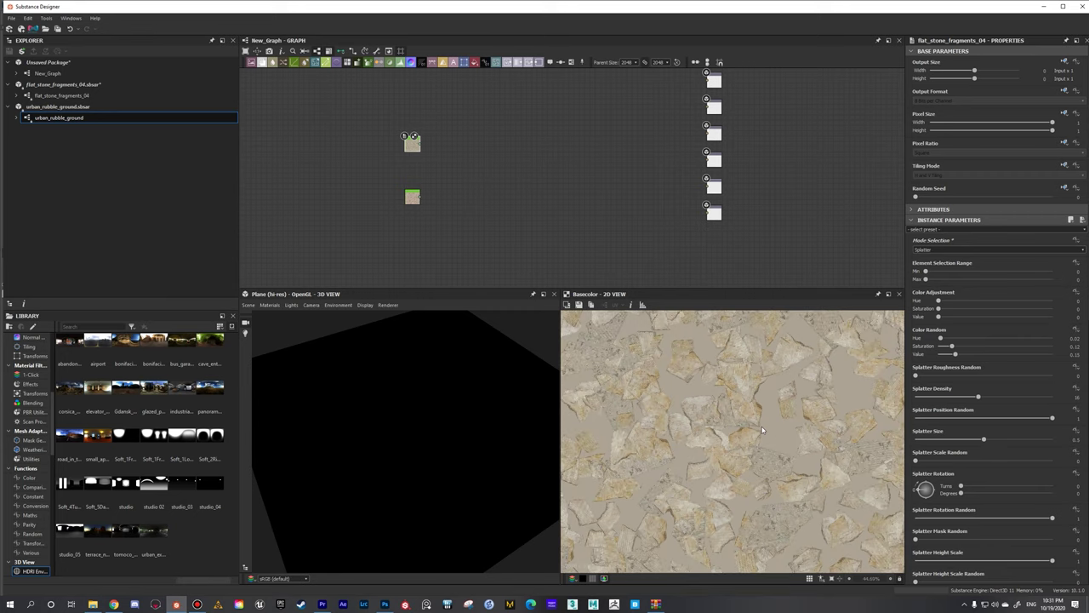
scroll(762, 430, up, 2)
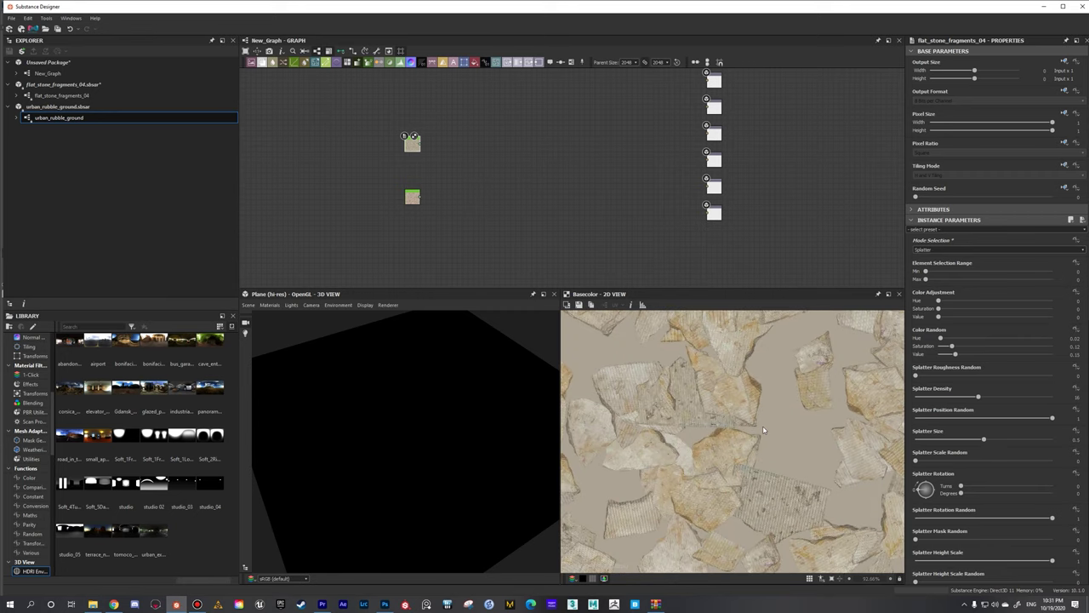
scroll(762, 429, down, 2)
- Set the flat_stone_fragments_04 node's Mode Selection to Single Element
click(940, 250)
click(940, 256)
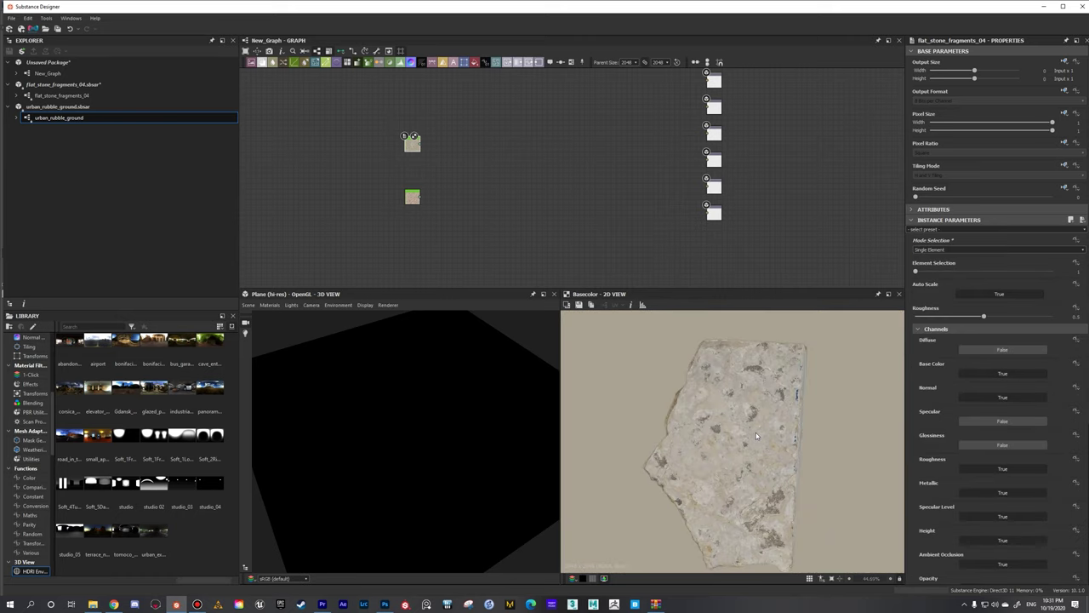
scroll(757, 436, down, 2)
scroll(443, 161, down, 1)
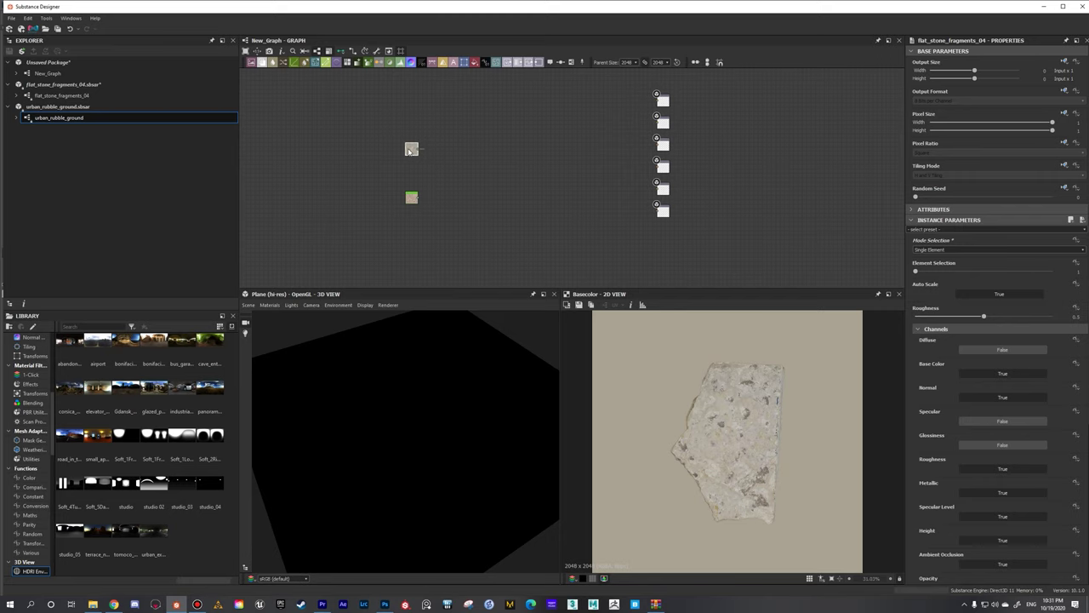
- Duplicate the single-element stone node, place the copy directly below it, and choose a different stone with the copy's Element Selection
drag(410, 151, 412, 147)
scroll(411, 145, up, 2)
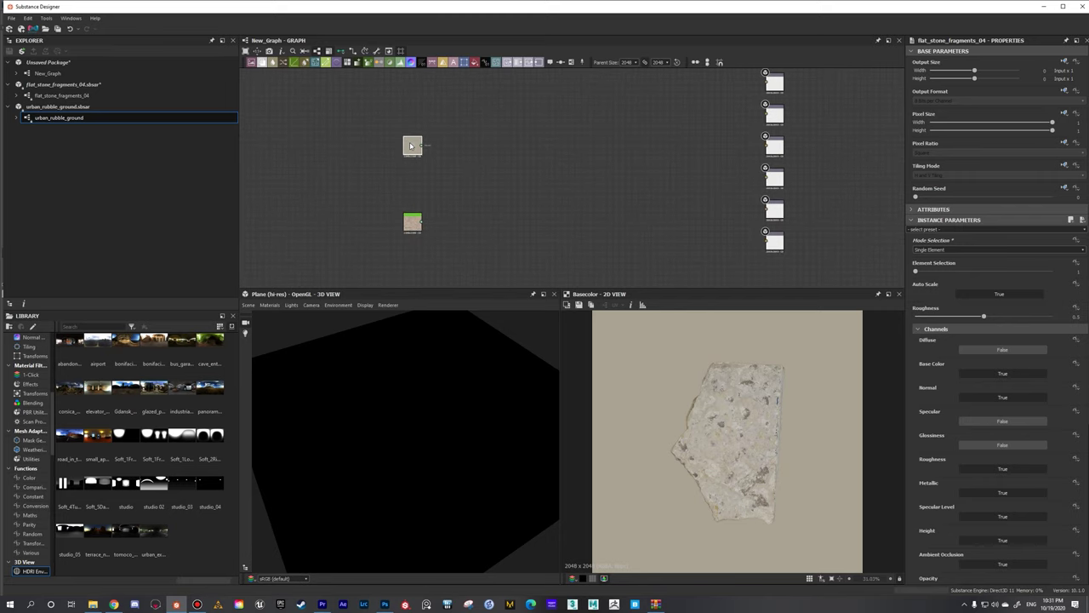
key(ctrl+v)
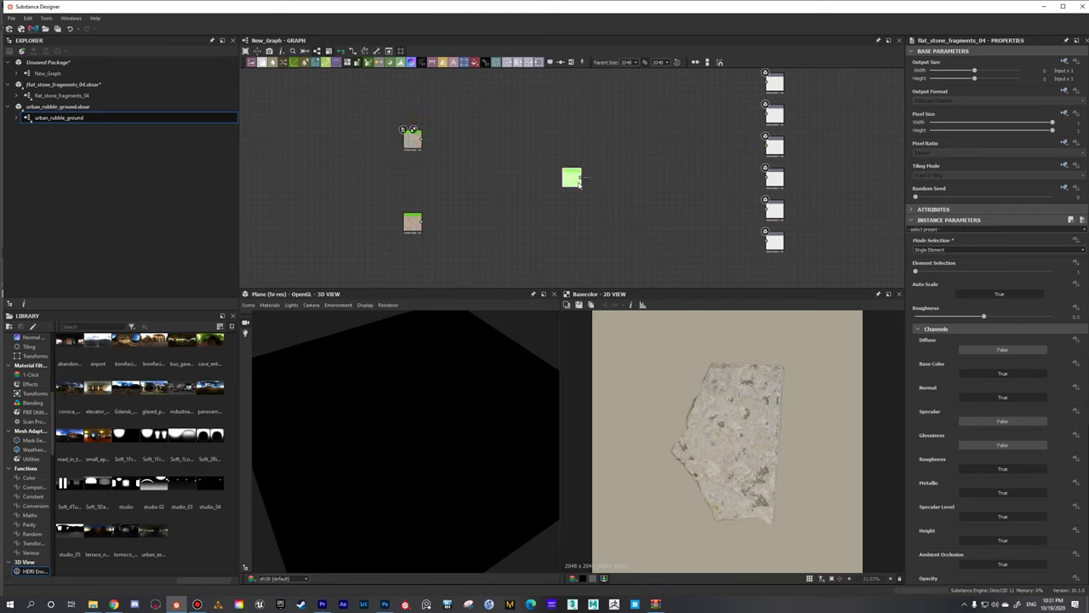
drag(573, 181, 413, 180)
drag(919, 273, 983, 271)
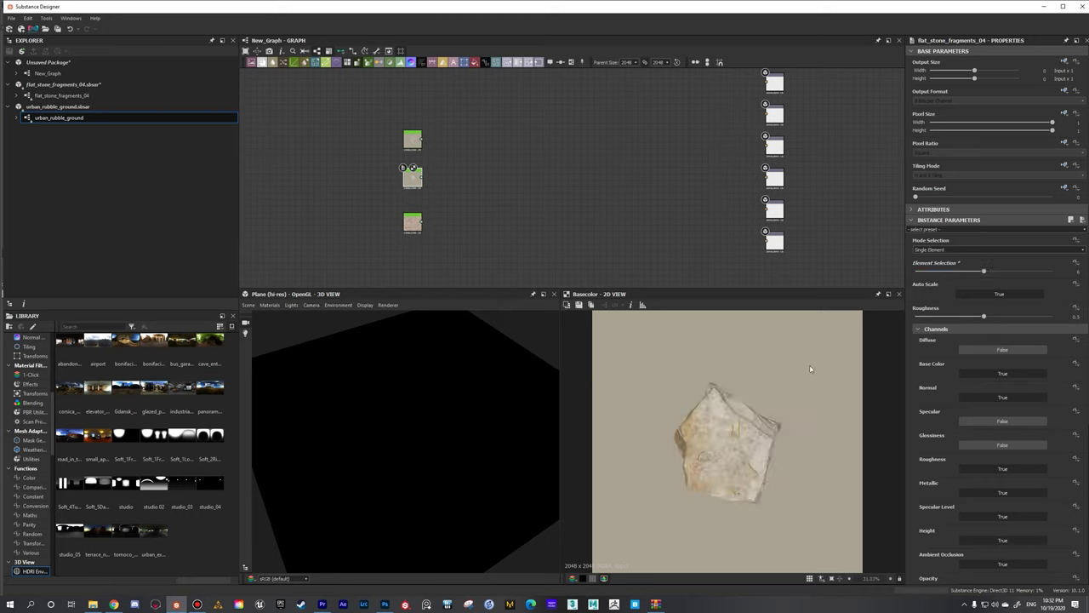
click(417, 140)
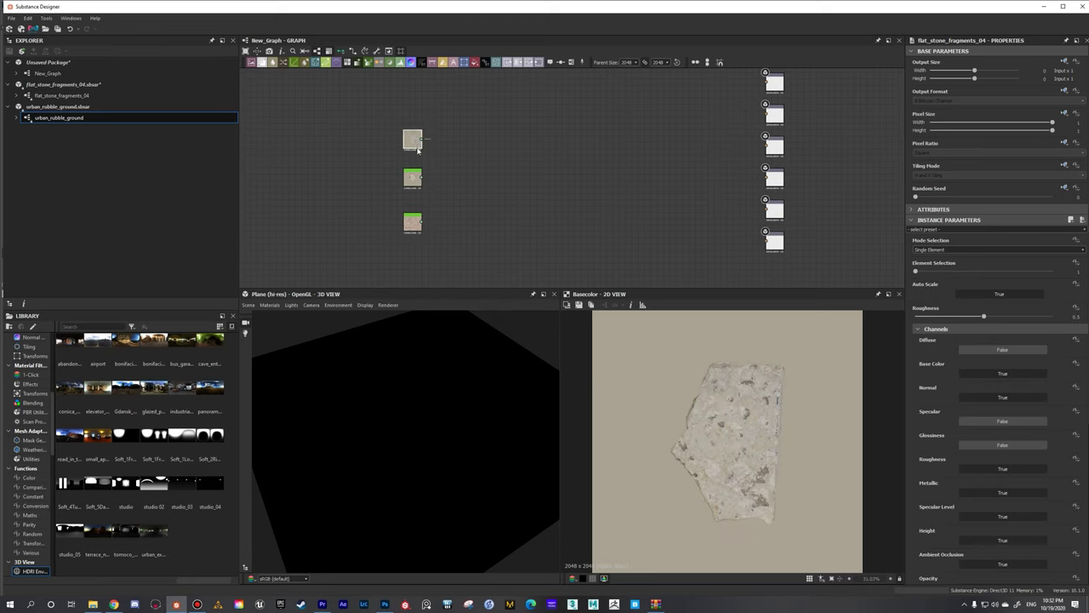
click(417, 180)
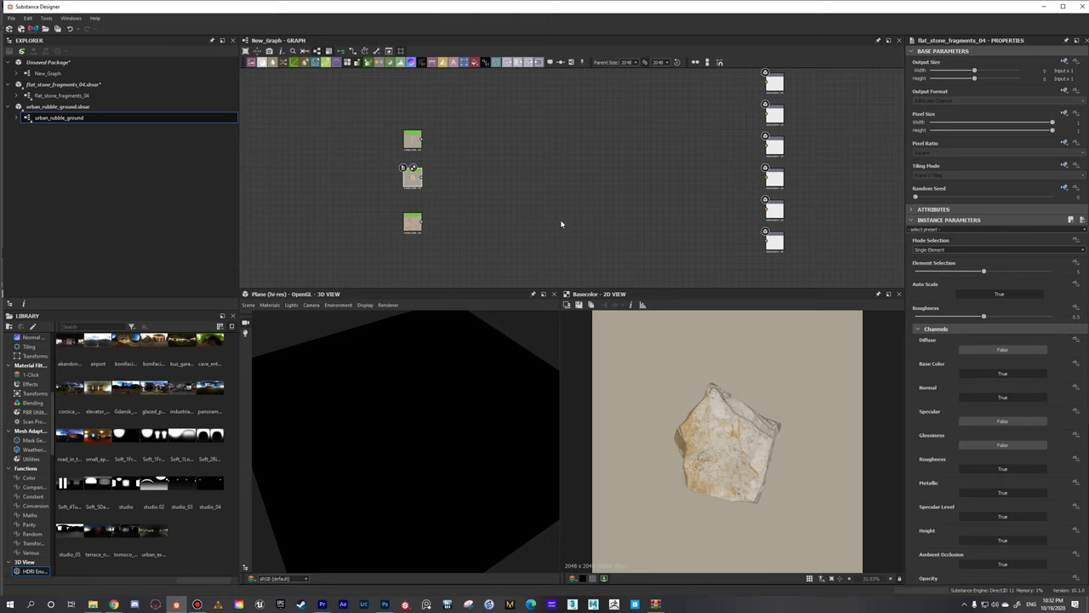
- Add an Atlas Scatter node to the graph beside the two stone fragment nodes
scroll(468, 207, up, 1)
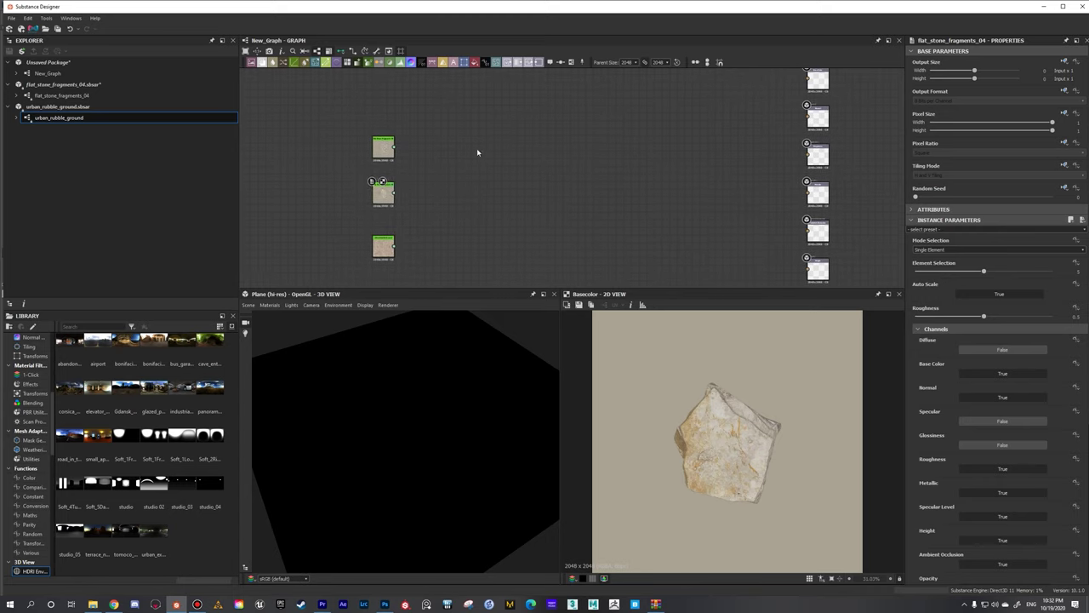
scroll(447, 167, up, 1)
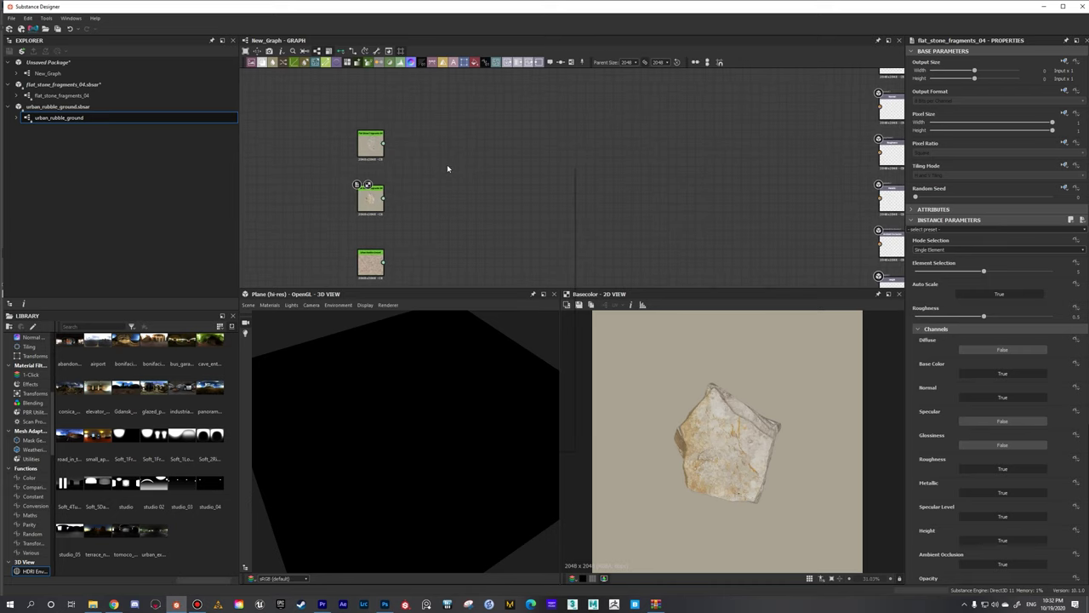
key(space)
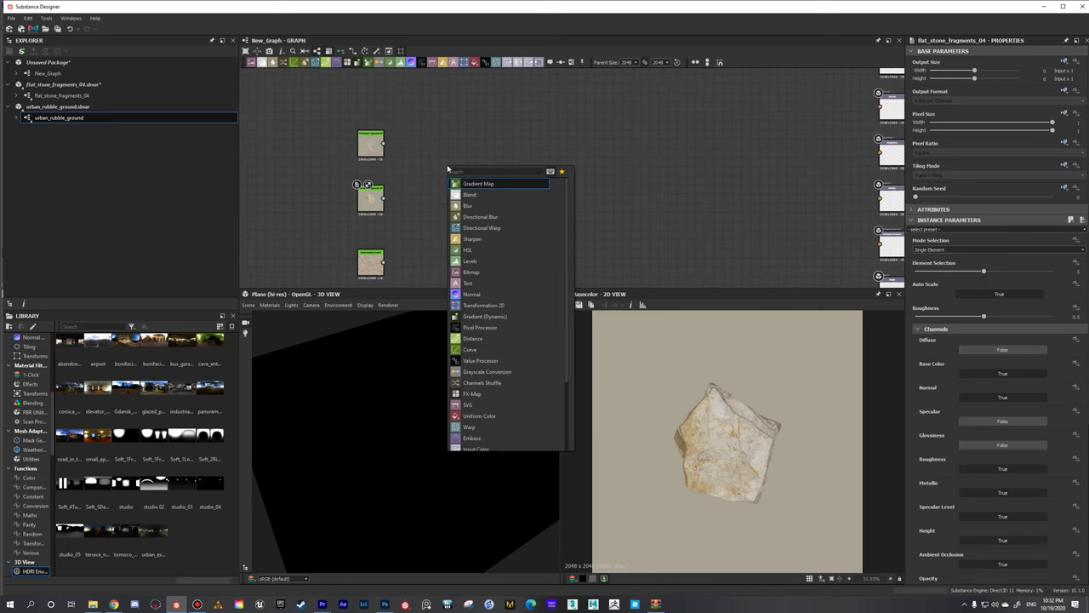
text(at)
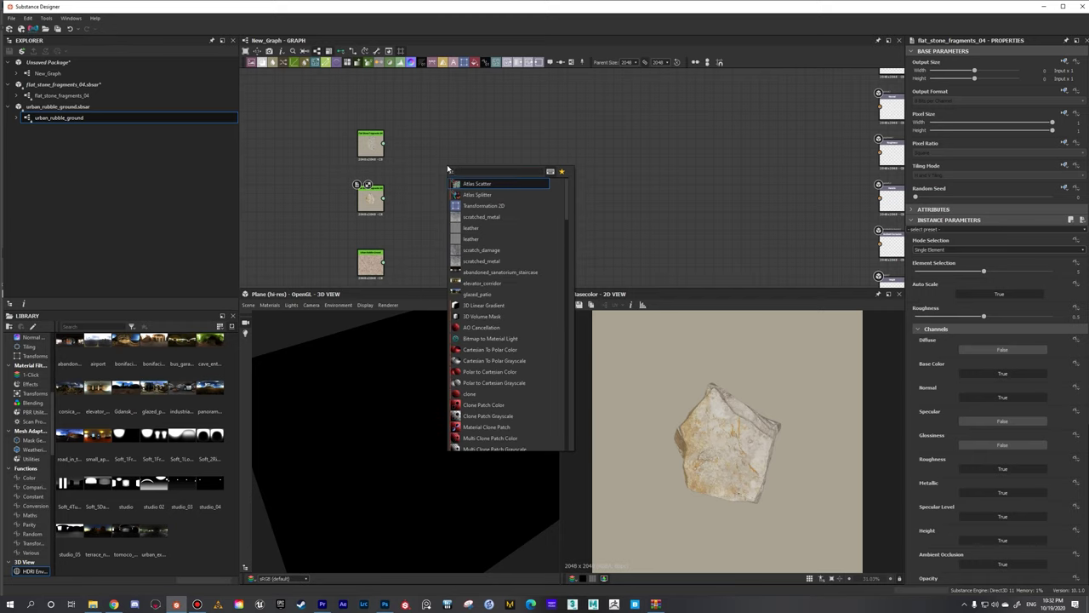
click(474, 183)
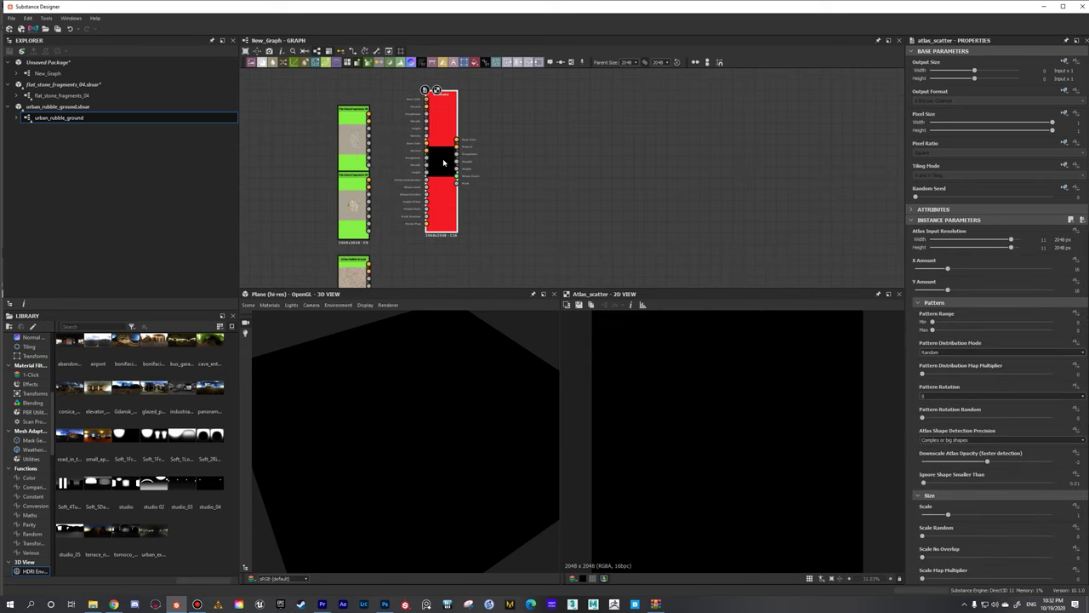
- Switch the graph to compact material links and connect the upper stone node's material output to the Atlas Scatter's atlas input
drag(442, 162, 467, 162)
key(3)
scroll(467, 163, down, 1)
middle_drag(467, 164, 496, 175)
scroll(394, 157, up, 1)
scroll(430, 154, up, 1)
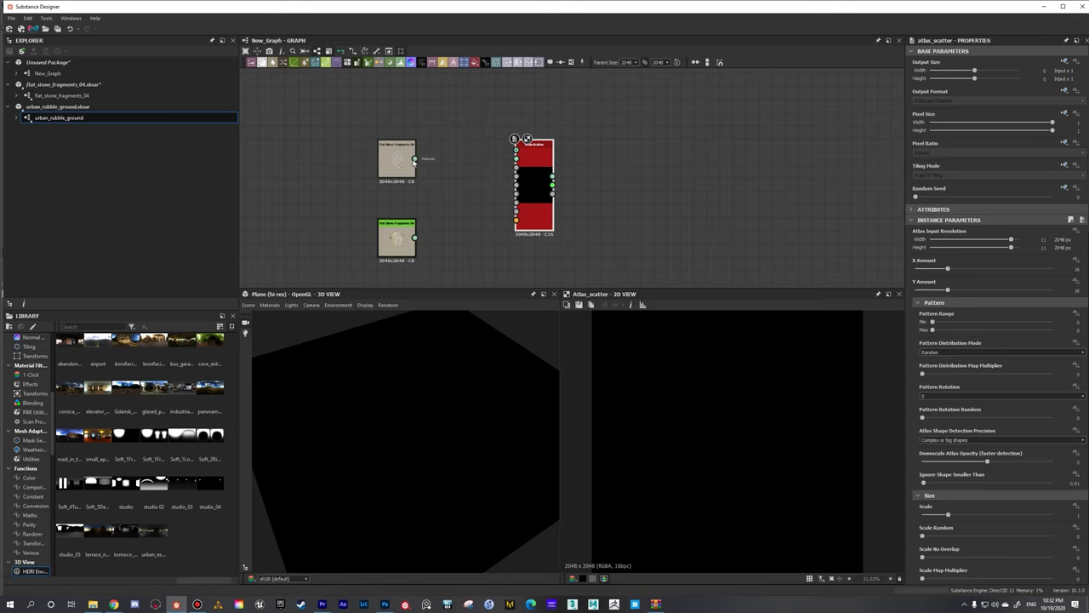
drag(415, 163, 520, 151)
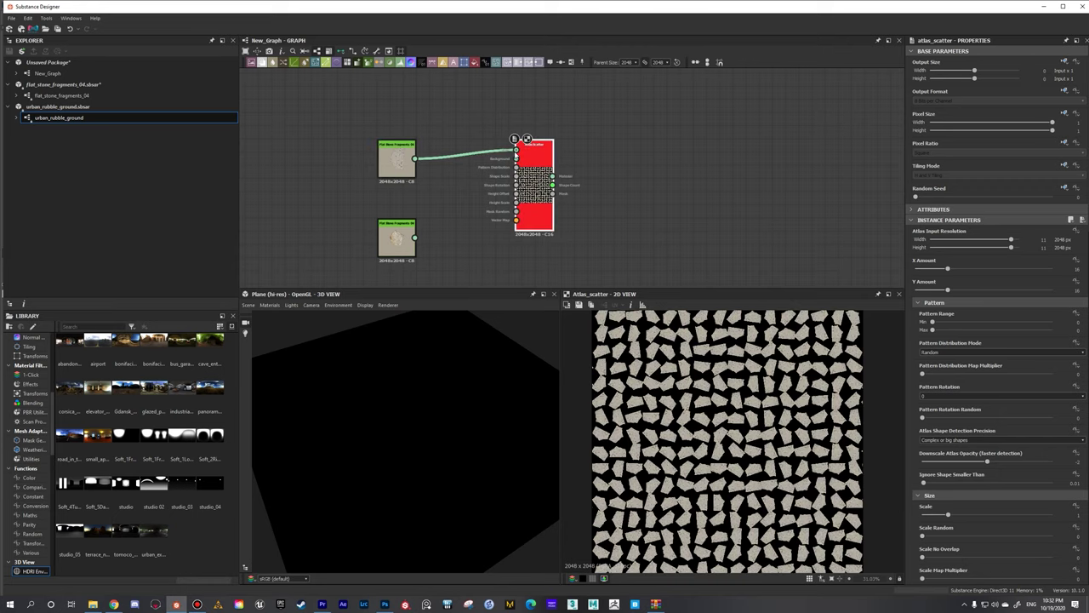
- Show the individual channel links between the stone and Atlas Scatter nodes, and move the Atlas Scatter farther from the stones
double_click(529, 172)
scroll(528, 208, up, 2)
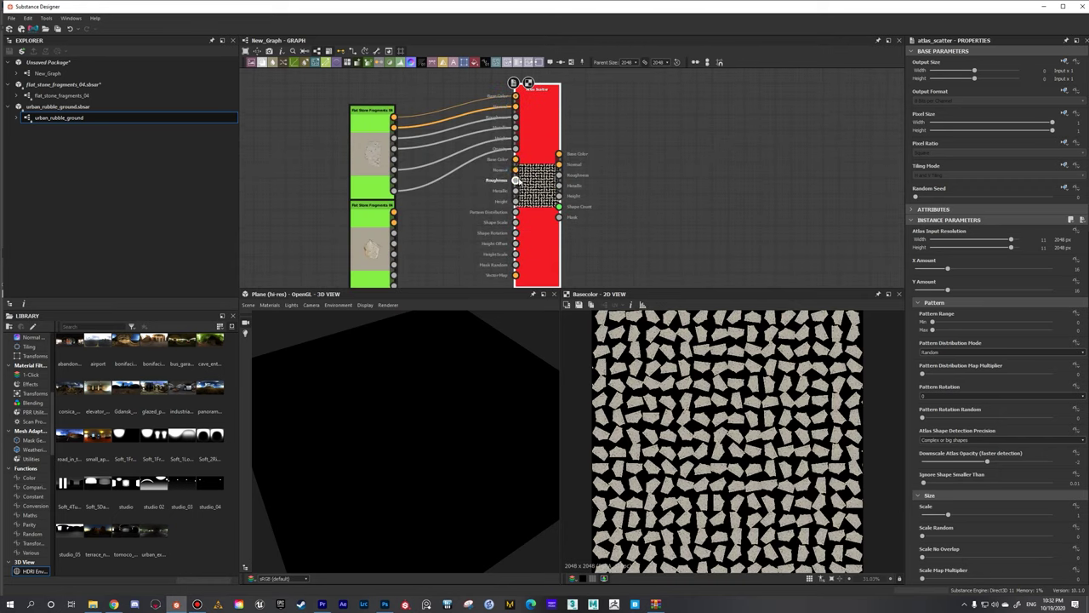
key(1)
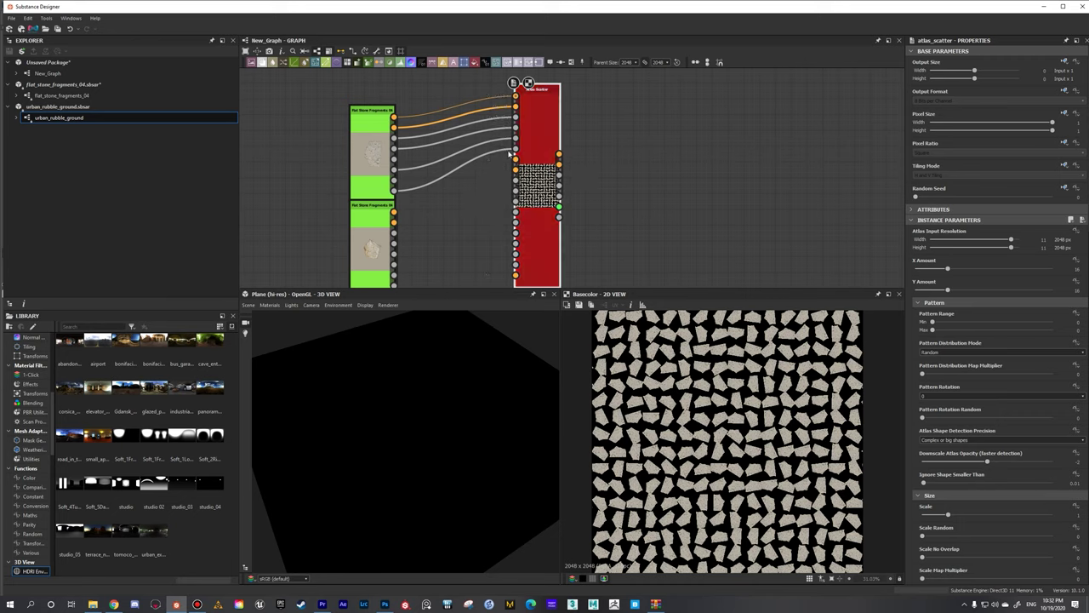
scroll(437, 149, up, 2)
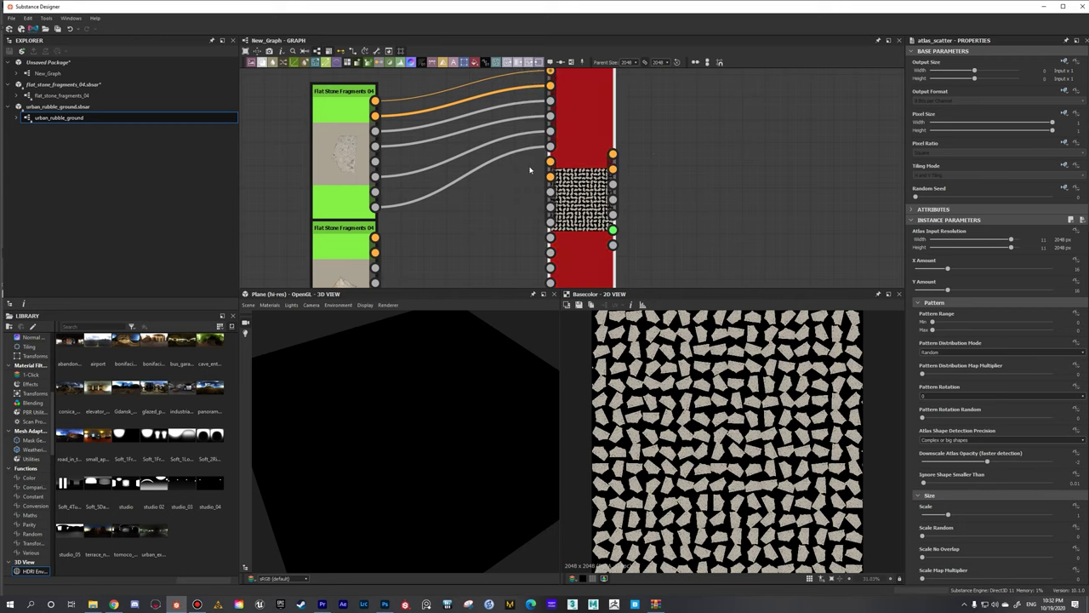
scroll(580, 146, up, 1)
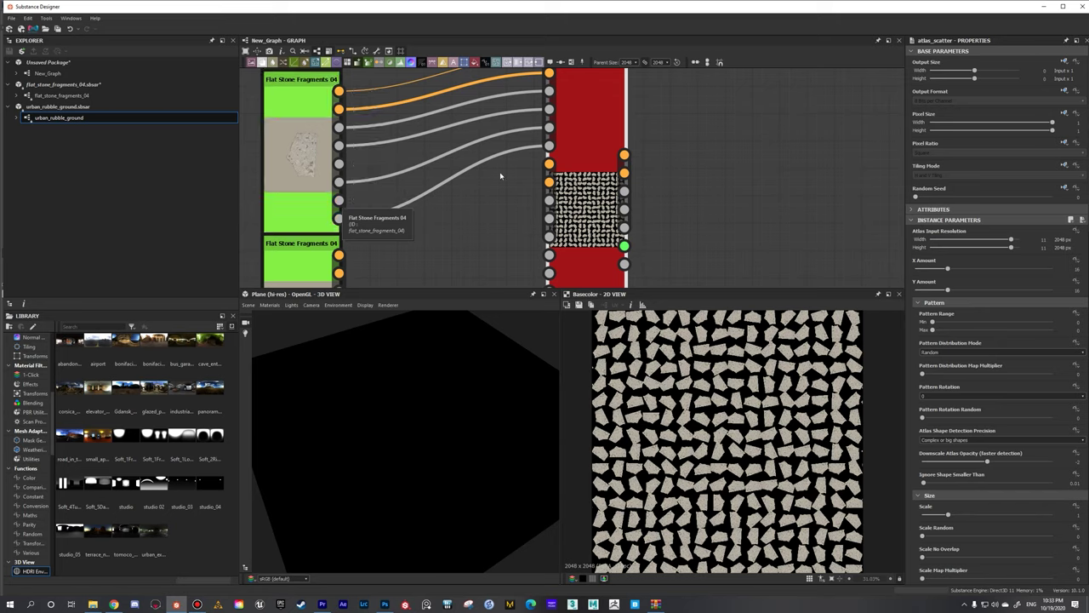
scroll(639, 211, down, 3)
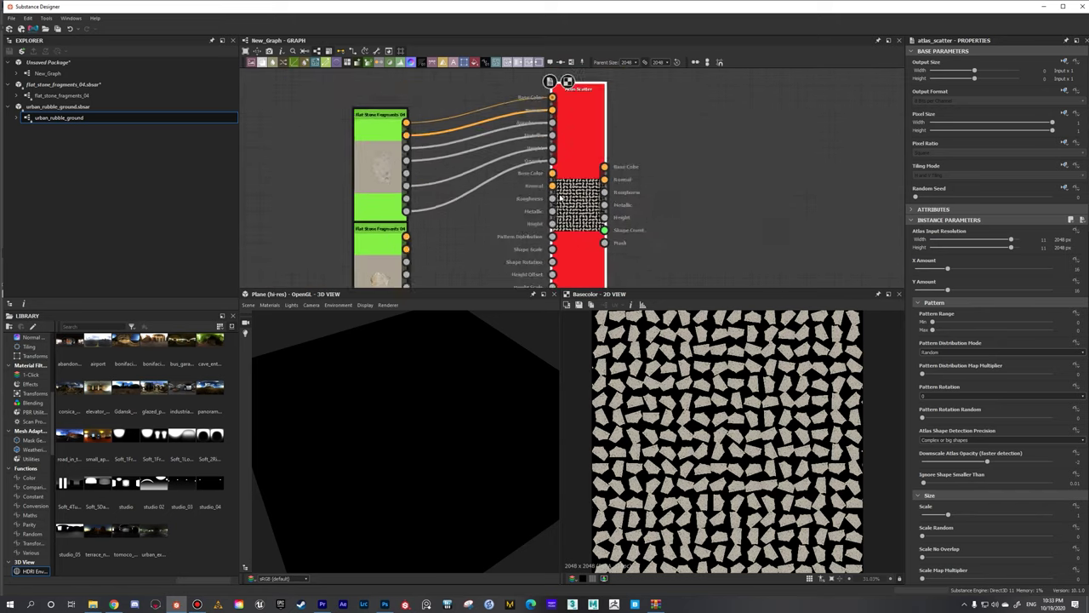
drag(567, 199, 601, 199)
scroll(520, 208, up, 2)
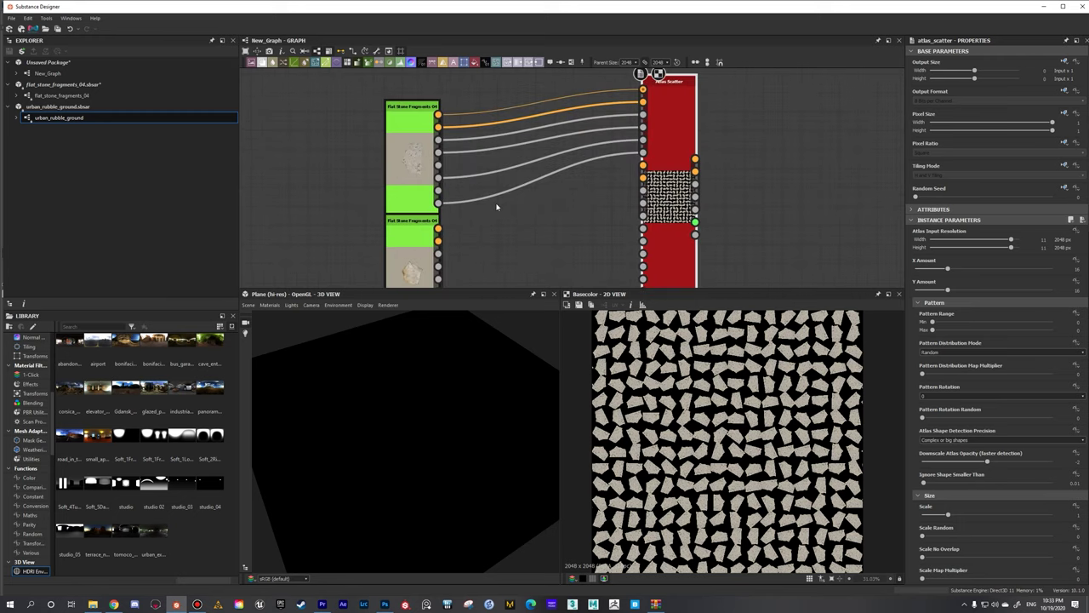
- Inspect the upper stone node's ambient occlusion output up close and set its Ambient Occlusion Intensity to 0.79
click(438, 191)
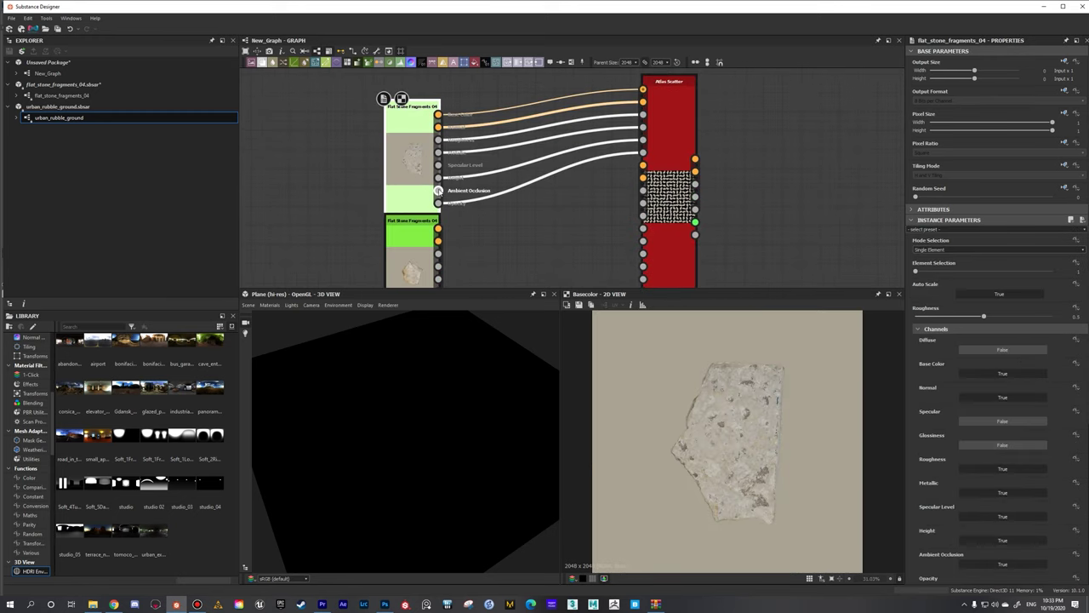
scroll(703, 409, up, 3)
scroll(737, 423, down, 2)
scroll(762, 410, up, 2)
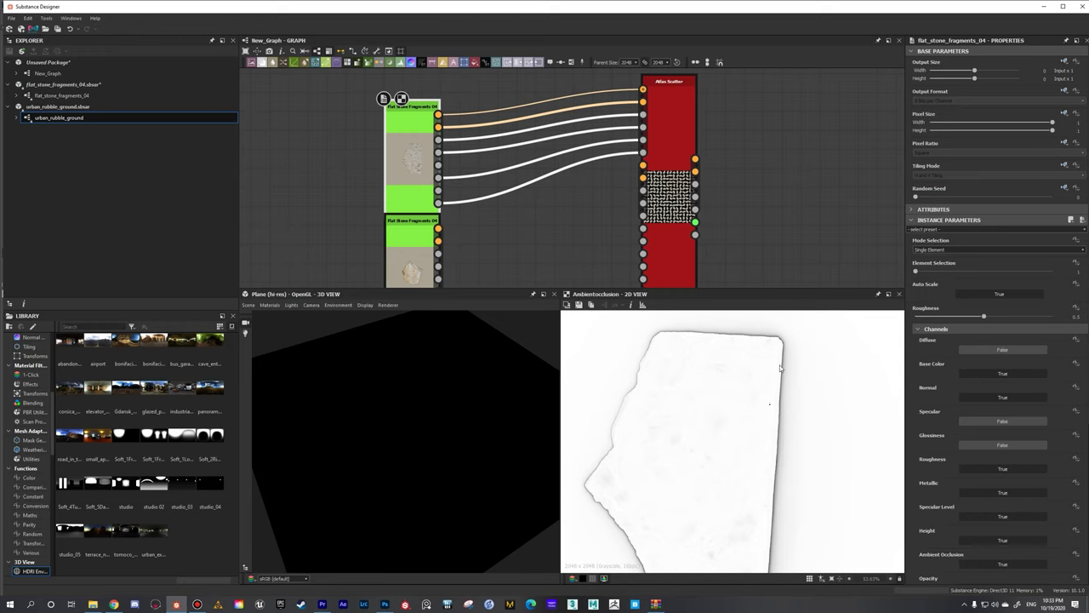
scroll(782, 406, down, 1)
middle_drag(771, 457, 767, 413)
scroll(764, 432, up, 3)
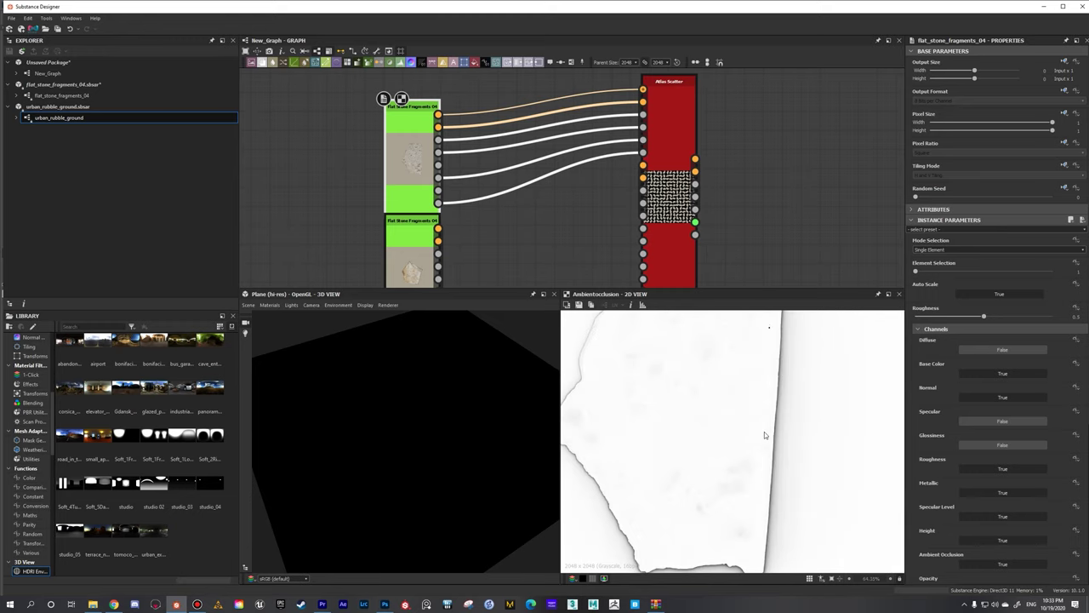
scroll(765, 433, down, 3)
scroll(927, 514, down, 5)
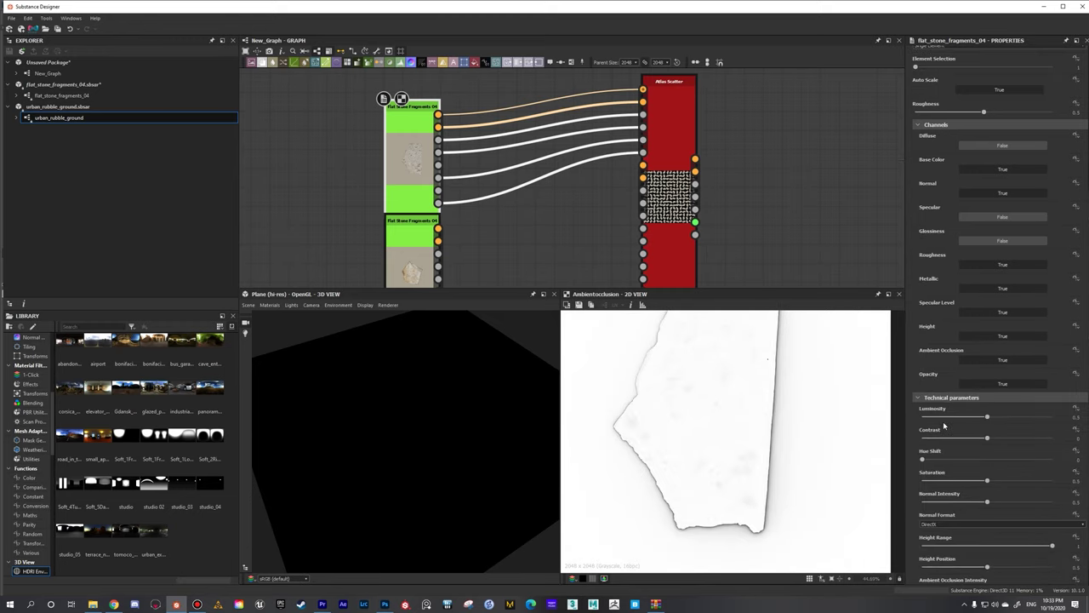
drag(965, 561, 1024, 565)
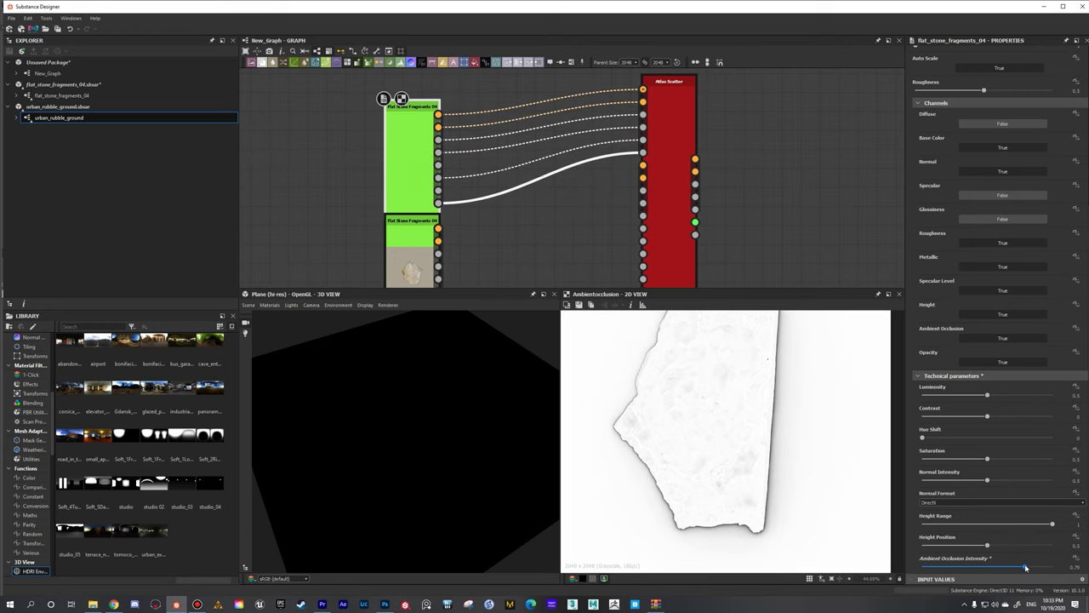
- Preview the Atlas Scatter base color in material link mode and examine the node's size, position, rotation, height, masking and color parameters
click(663, 180)
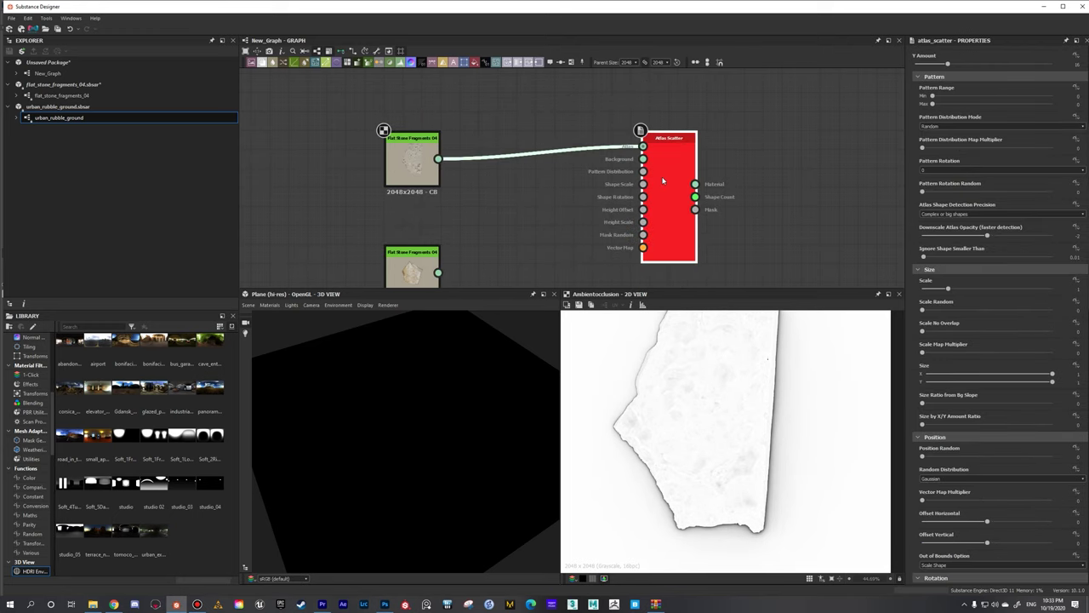
double_click(663, 180)
scroll(960, 467, down, 12)
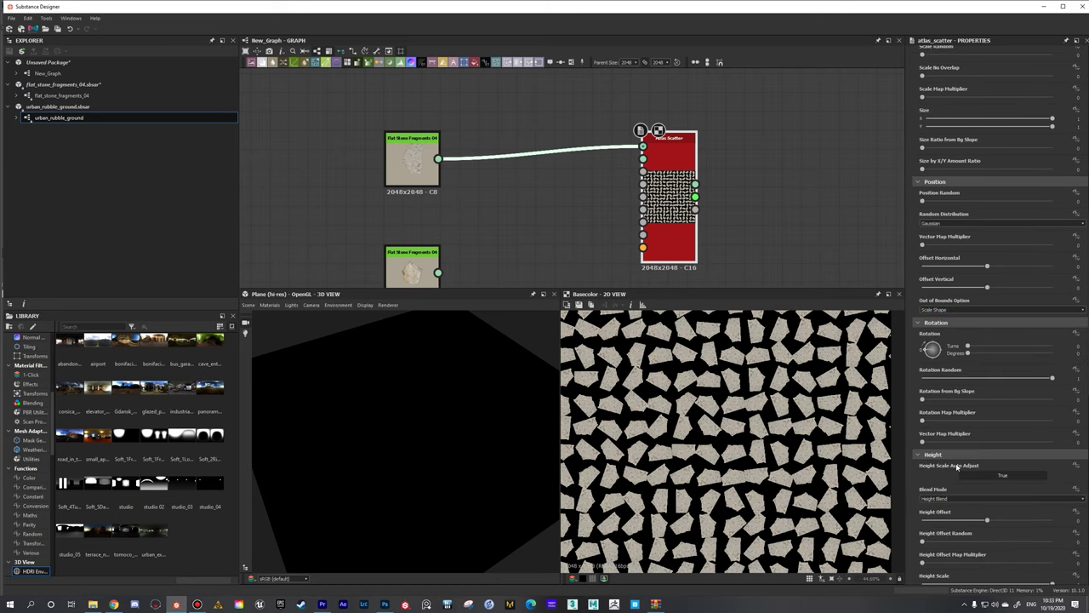
scroll(956, 466, down, 1)
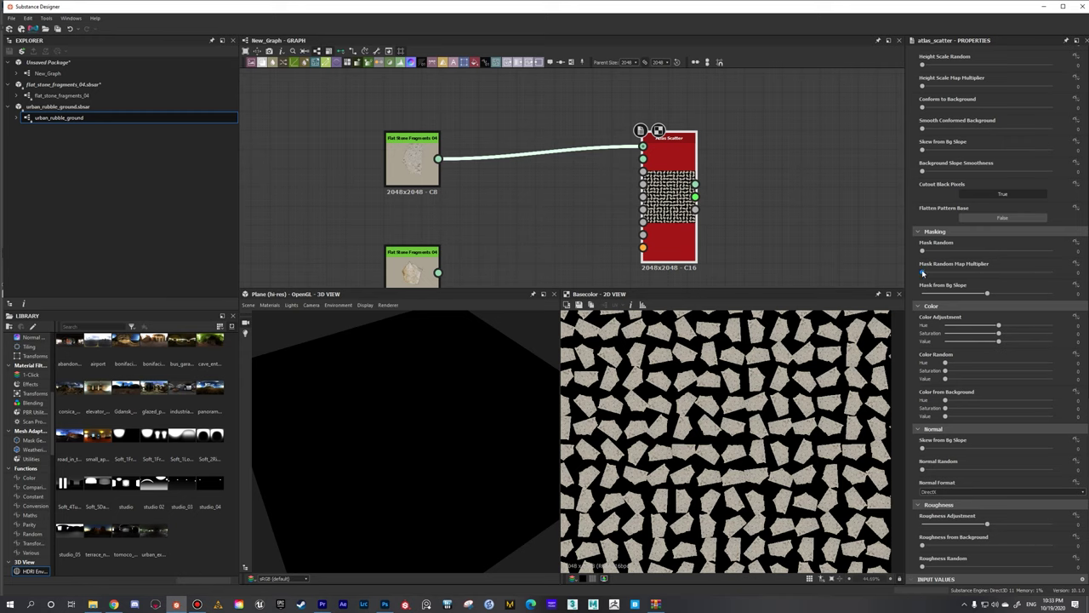
scroll(923, 272, up, 4)
scroll(923, 272, up, 6)
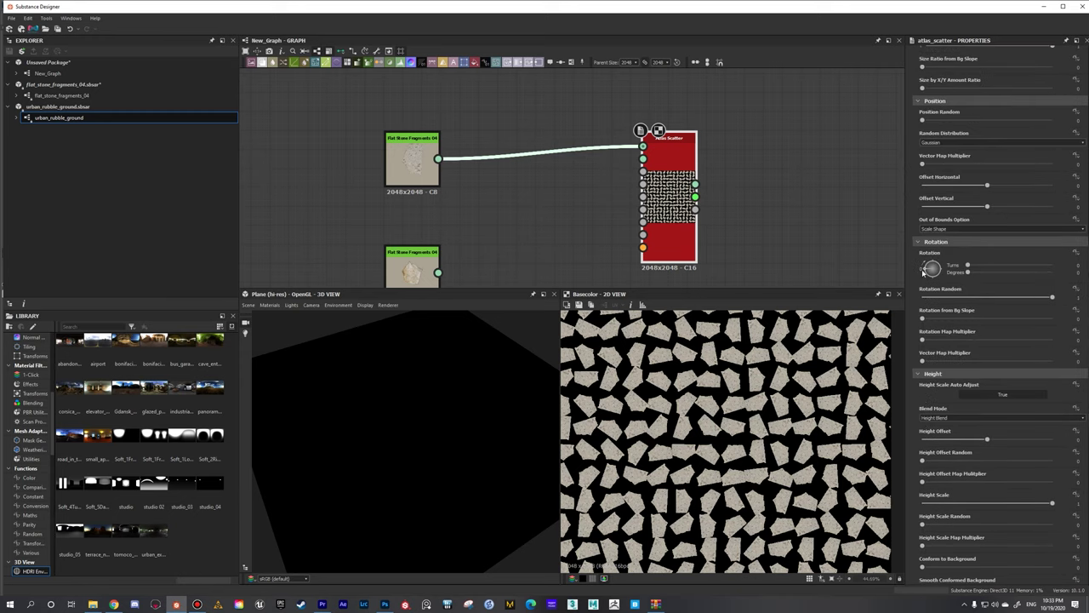
scroll(923, 273, up, 3)
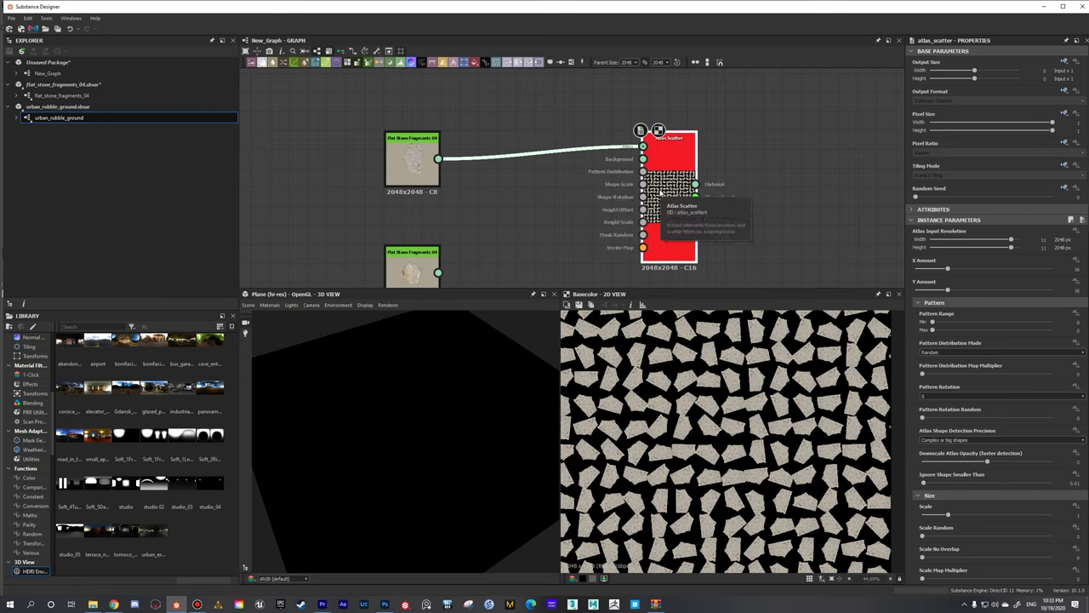
scroll(662, 194, down, 3)
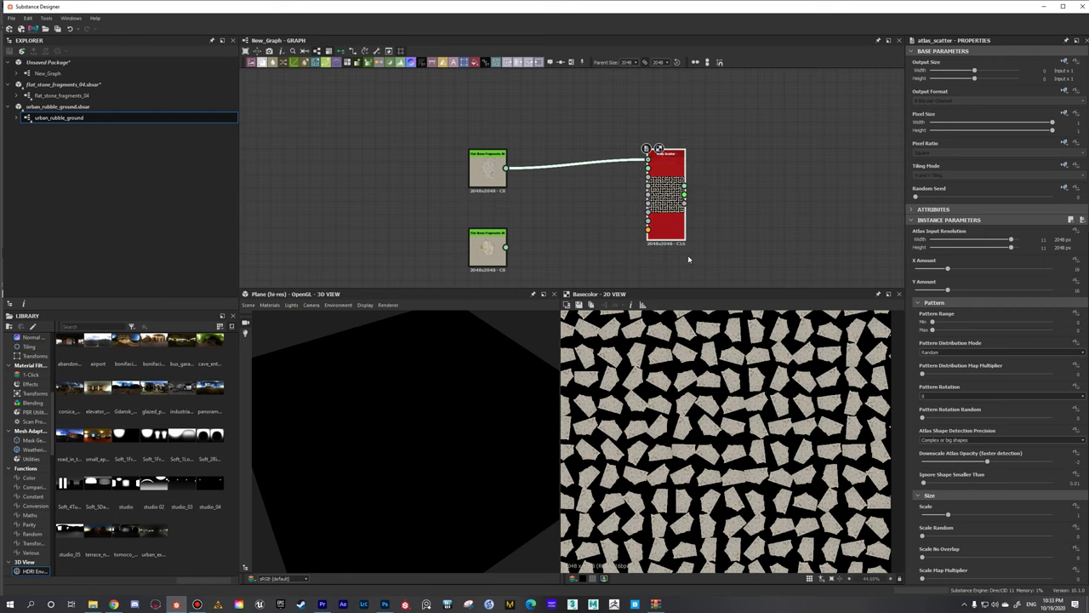
scroll(680, 222, up, 2)
scroll(654, 167, down, 3)
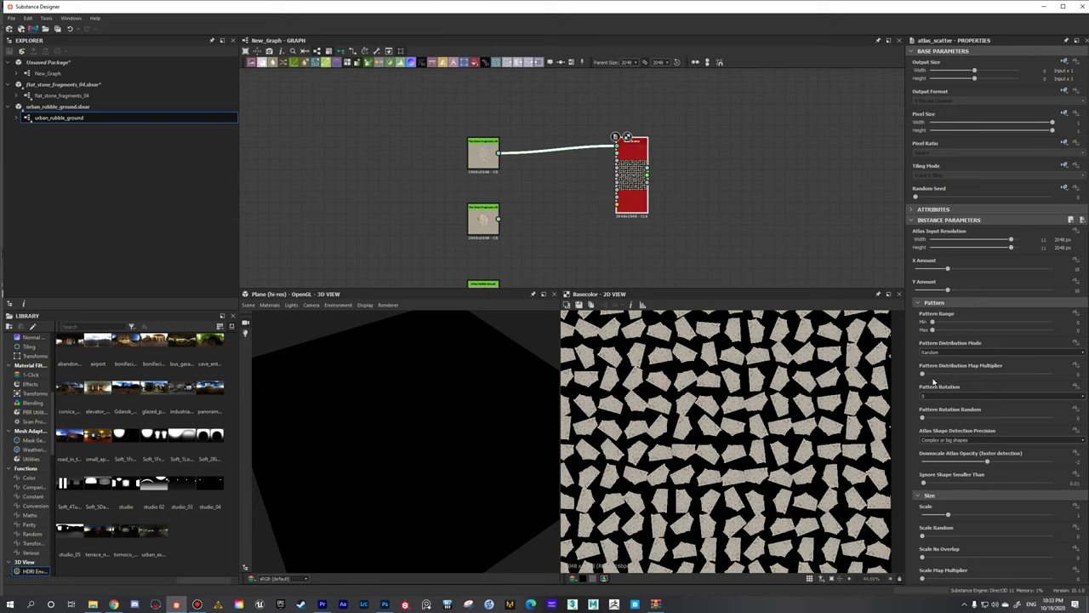
- Set the Atlas Scatter's Scale Random to 0.26 and Position Random to 2
scroll(932, 393, down, 5)
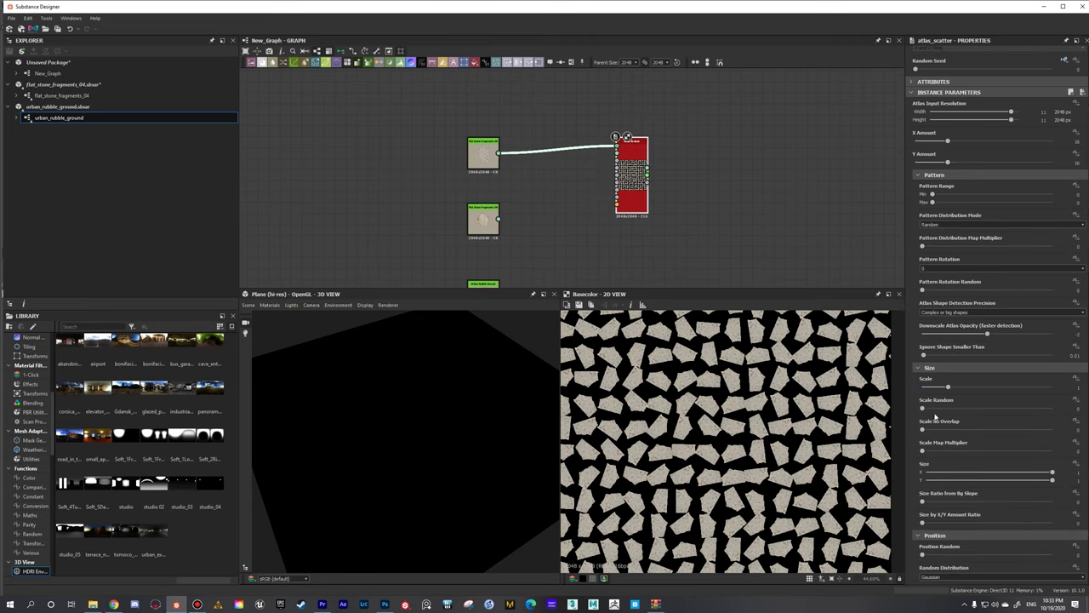
drag(938, 410, 955, 409)
scroll(938, 442, down, 3)
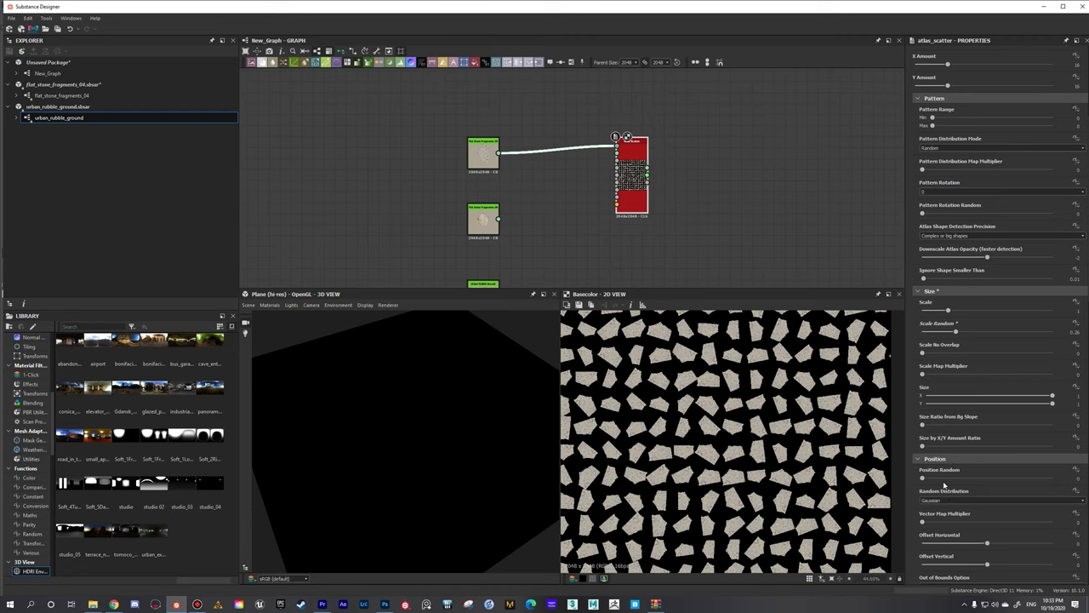
drag(944, 480, 1056, 478)
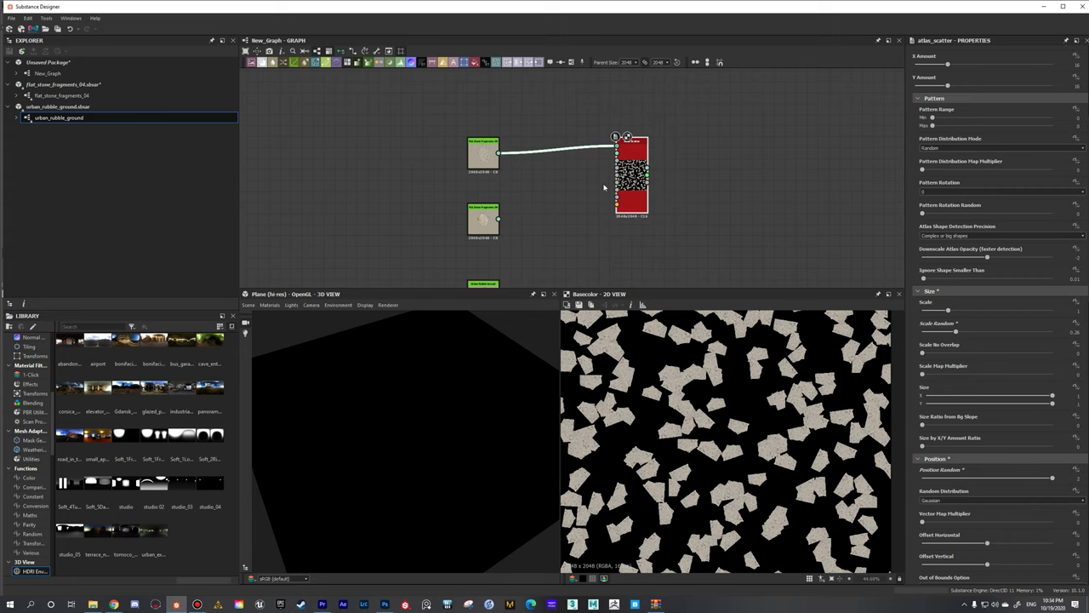
- Set the Atlas Scatter's Height Offset to 0.12 and Height Scale Random to 0.17
scroll(1004, 504, down, 15)
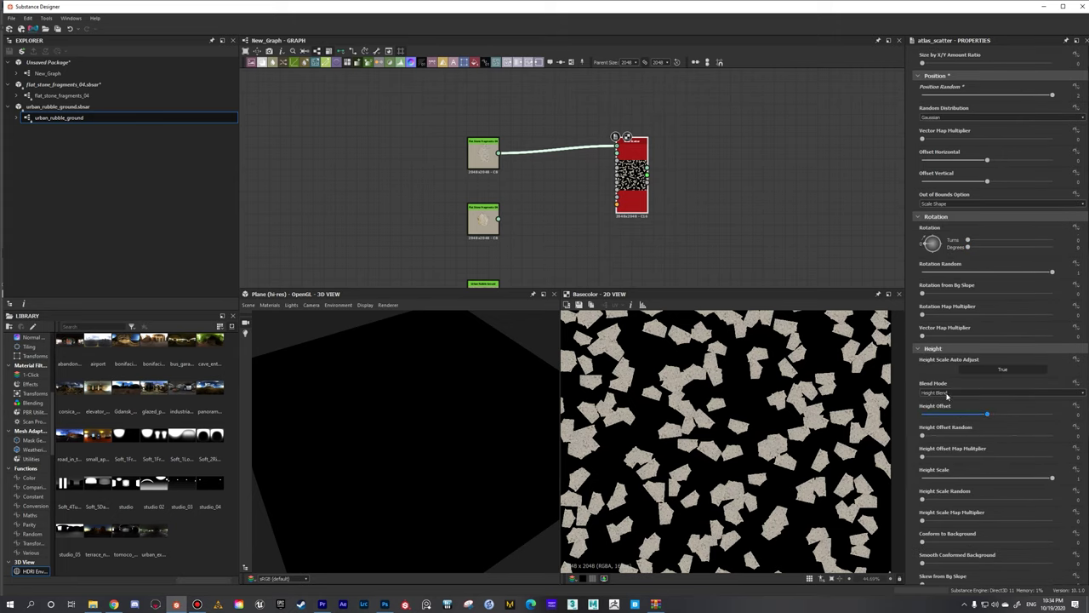
click(996, 414)
drag(938, 501, 944, 503)
scroll(939, 531, down, 1)
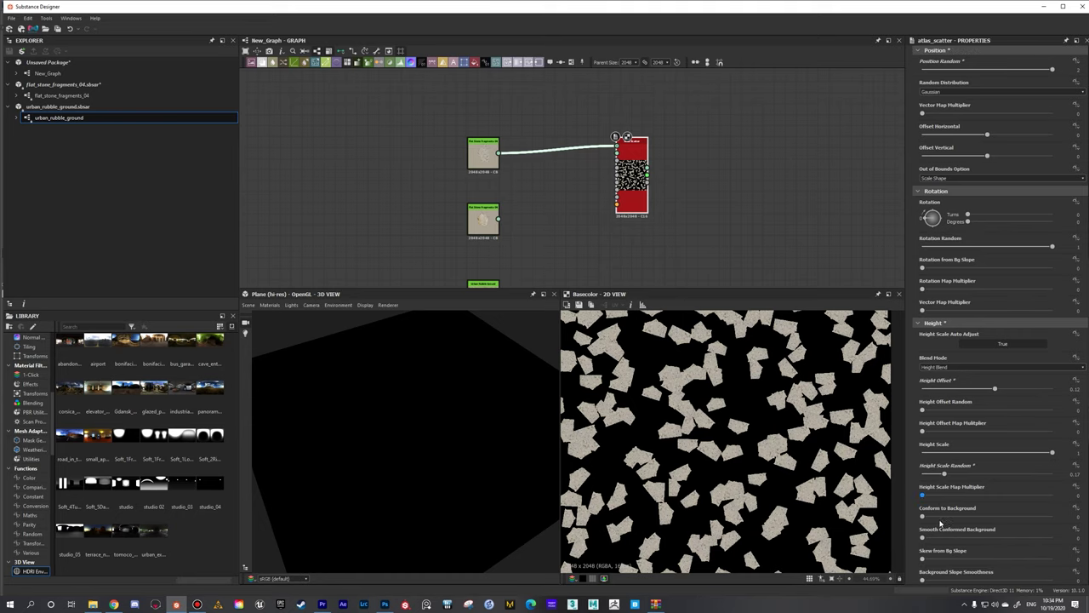
- Set the Atlas Scatter's Conform to Background to 0.15 and Height Offset Random to 0.36
scroll(939, 462, down, 3)
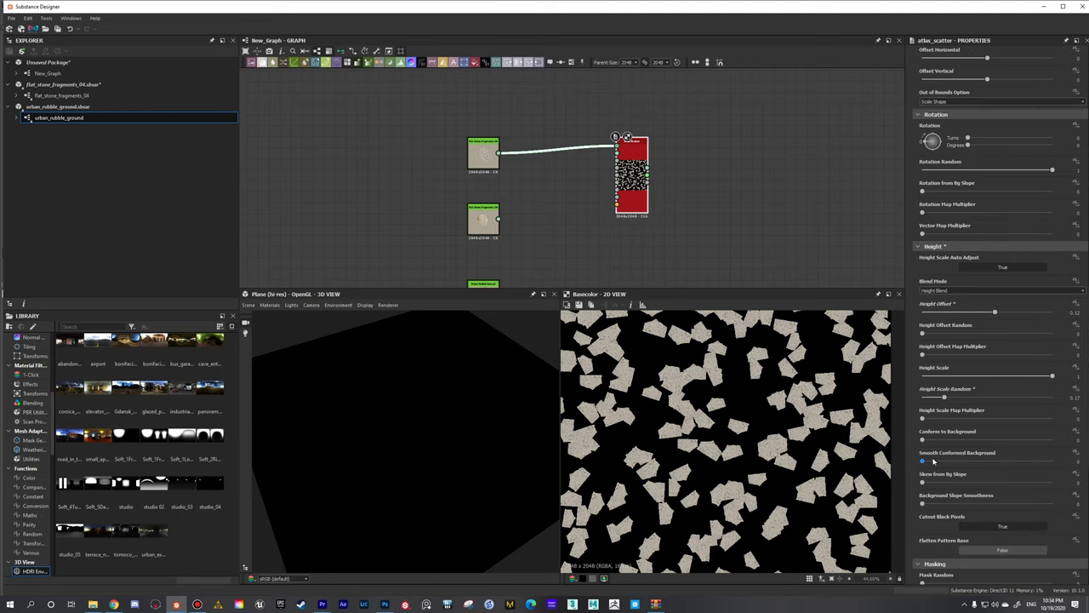
mouse_move(936, 439)
mouse_down()
mouse_move(958, 441)
mouse_move(942, 441)
mouse_up()
scroll(935, 466, up, 1)
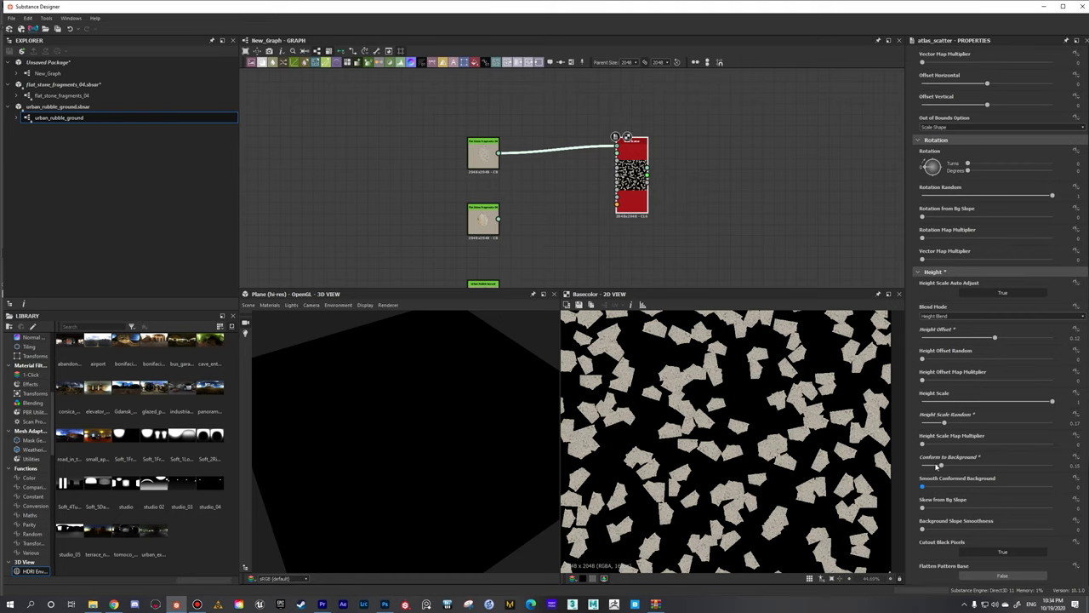
scroll(936, 466, up, 1)
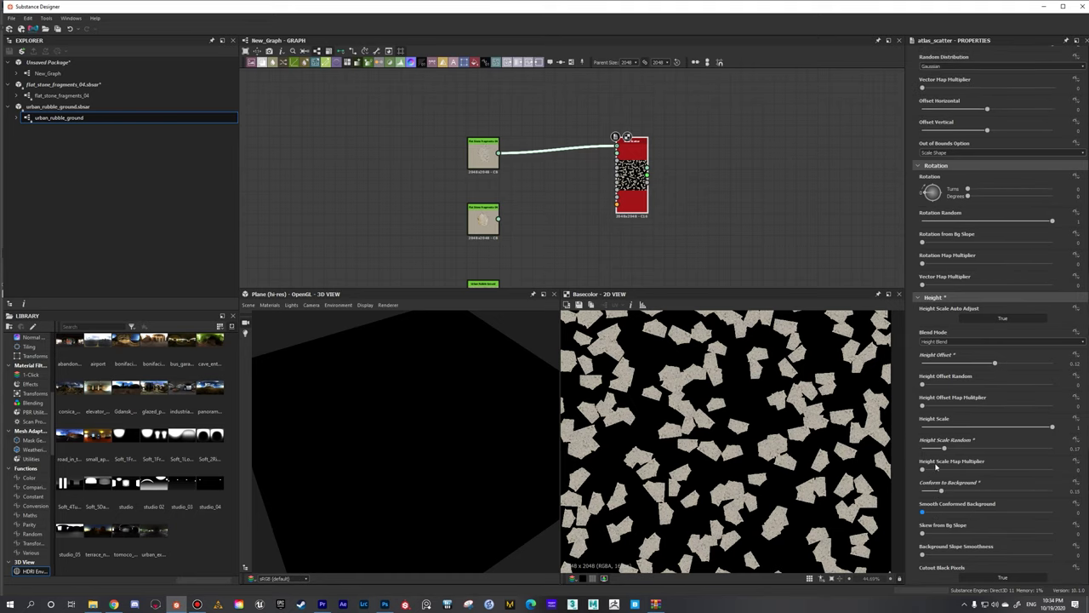
scroll(936, 466, down, 1)
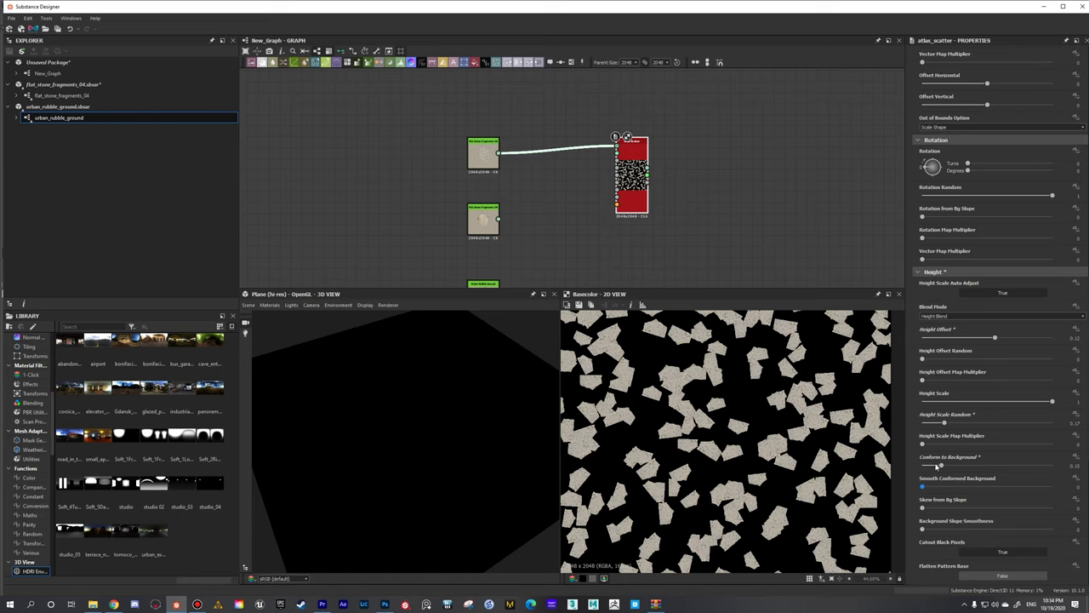
drag(924, 360, 970, 360)
- Preview the Atlas Scatter's height output and set its Height Scale Random and Conform to Background to 0
key(1)
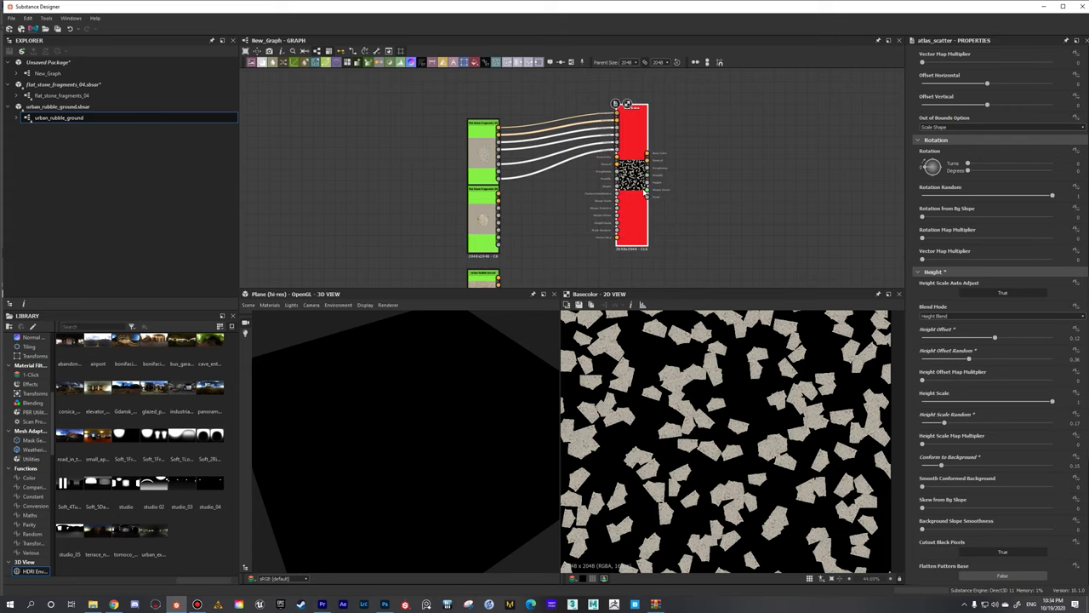
scroll(647, 195, up, 3)
click(645, 186)
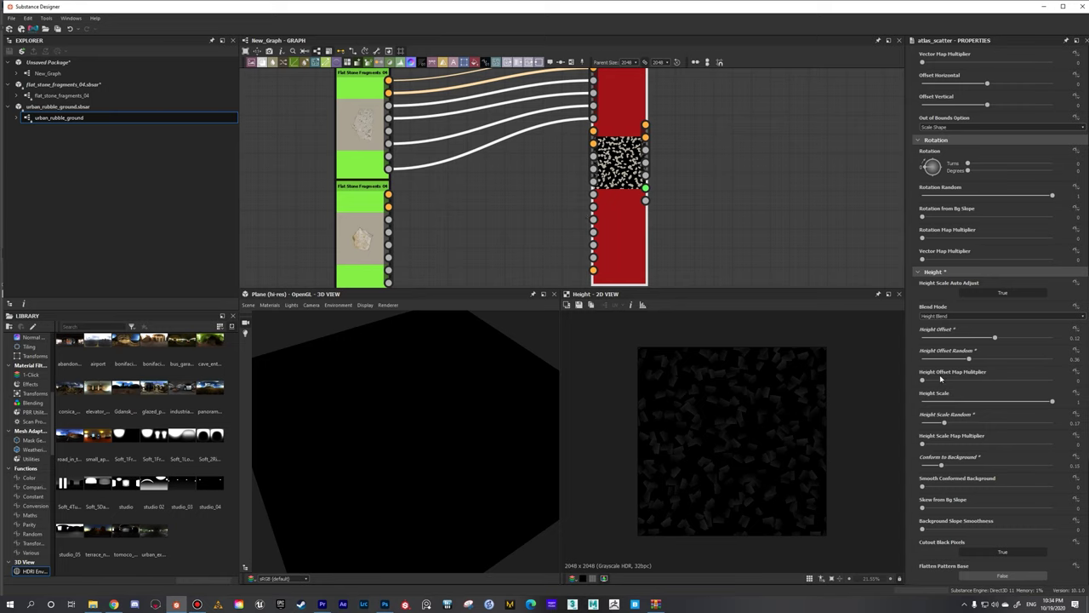
drag(957, 402, 1074, 405)
drag(945, 423, 919, 431)
scroll(757, 453, up, 4)
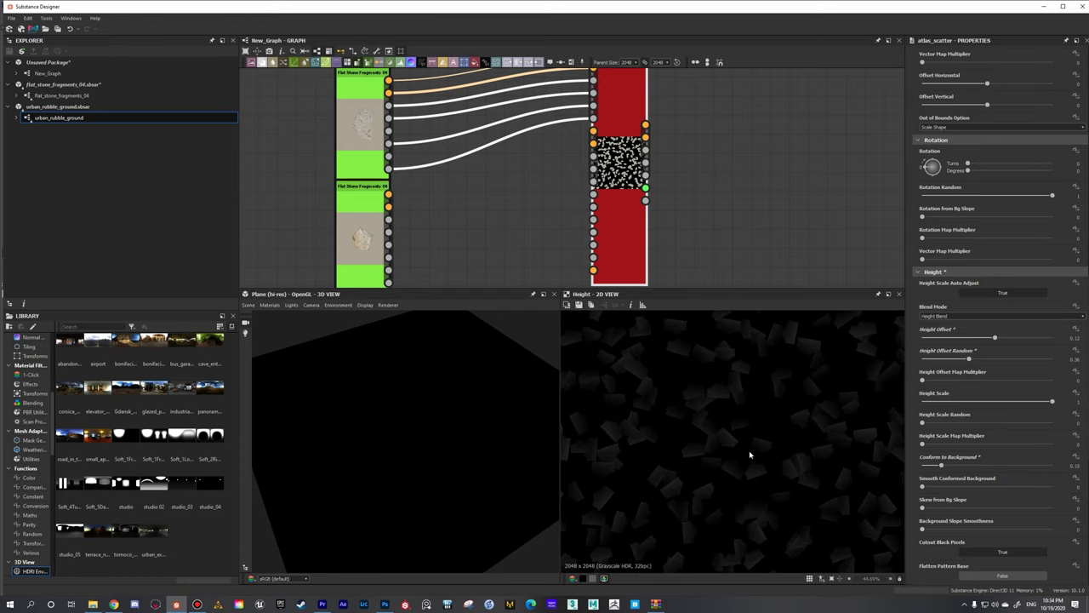
scroll(748, 447, up, 2)
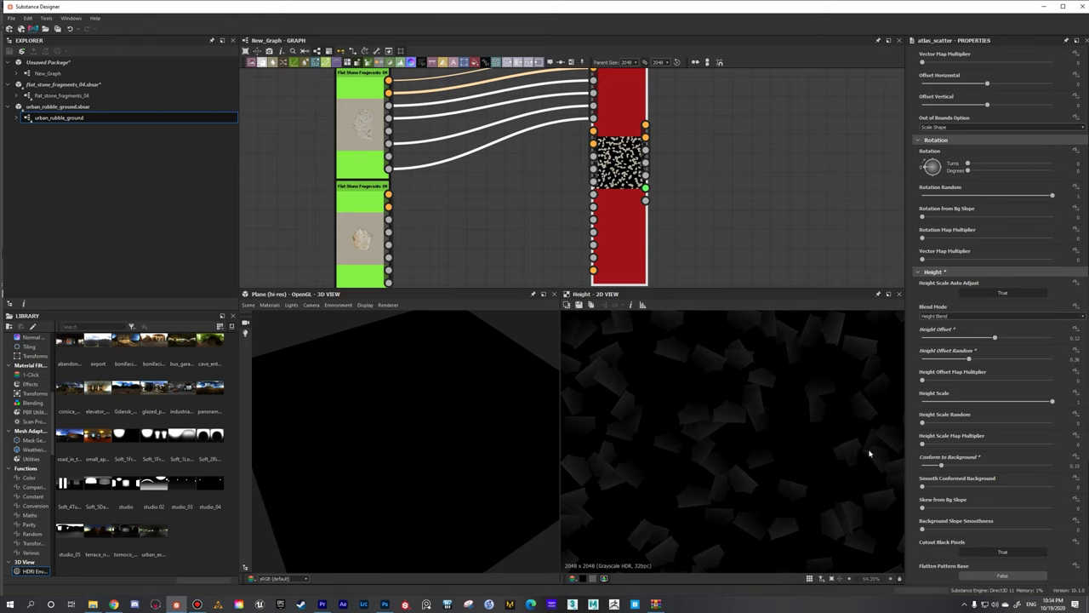
drag(942, 466, 922, 467)
- Connect the Urban Rubble Ground material output to the Atlas Scatter's Background input in material link mode
scroll(520, 163, down, 4)
scroll(469, 227, up, 3)
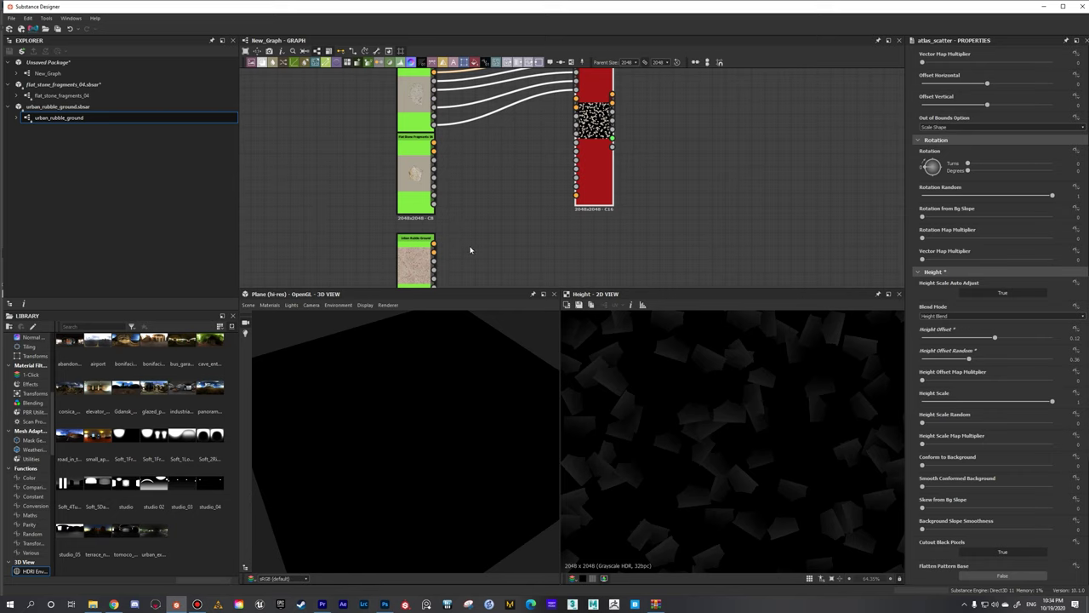
scroll(442, 255, down, 1)
click(421, 262)
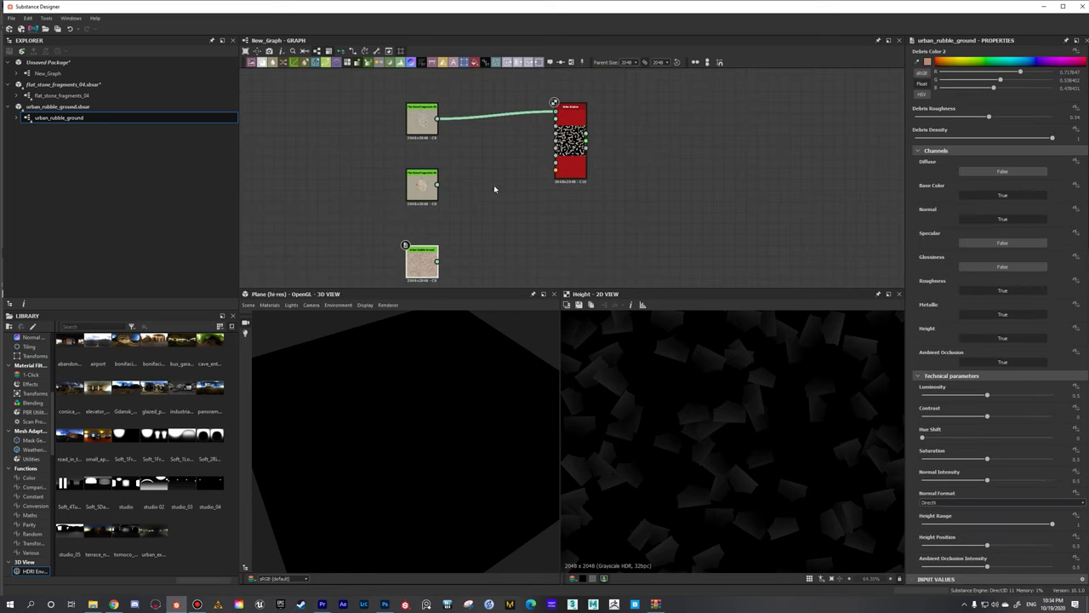
scroll(436, 267, up, 3)
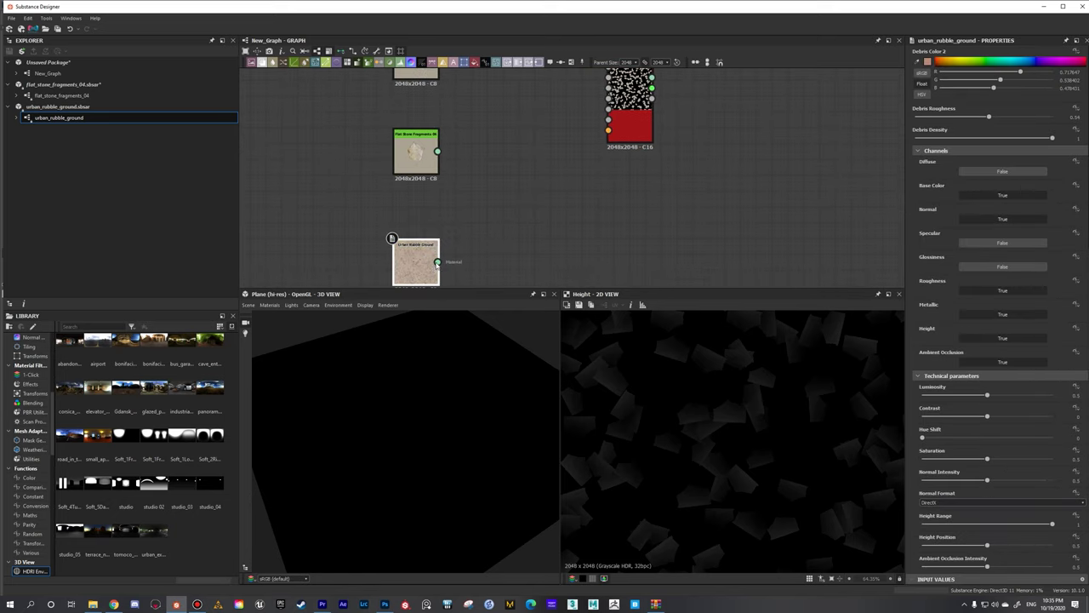
drag(437, 263, 576, 170)
scroll(548, 232, up, 2)
scroll(553, 232, up, 3)
middle_drag(573, 193, 576, 170)
drag(577, 170, 561, 167)
middle_drag(576, 171, 585, 99)
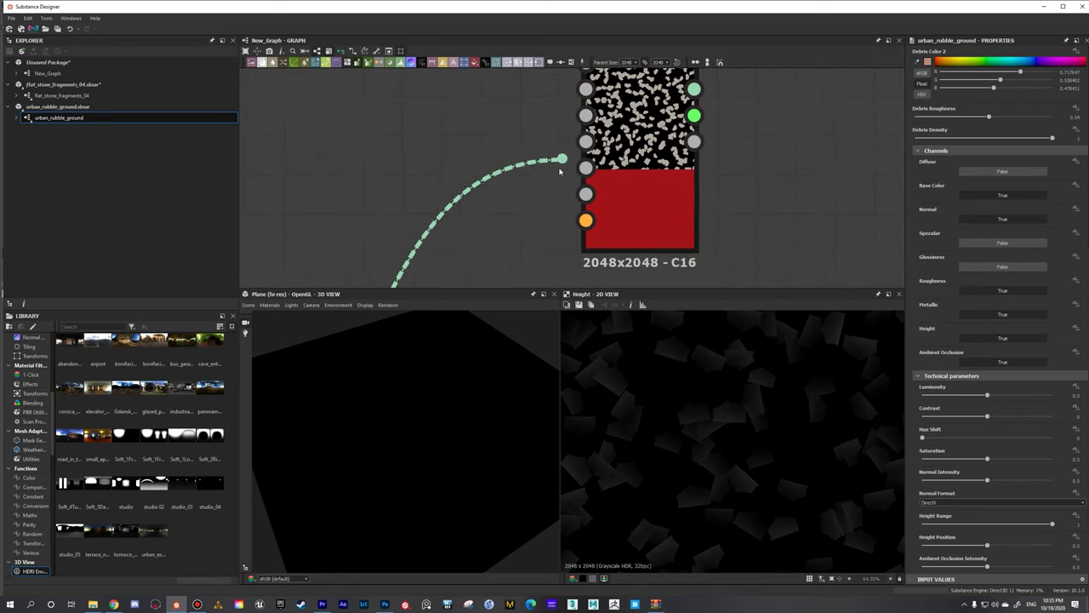
drag(561, 168, 570, 136)
scroll(560, 226, down, 1)
scroll(559, 228, down, 2)
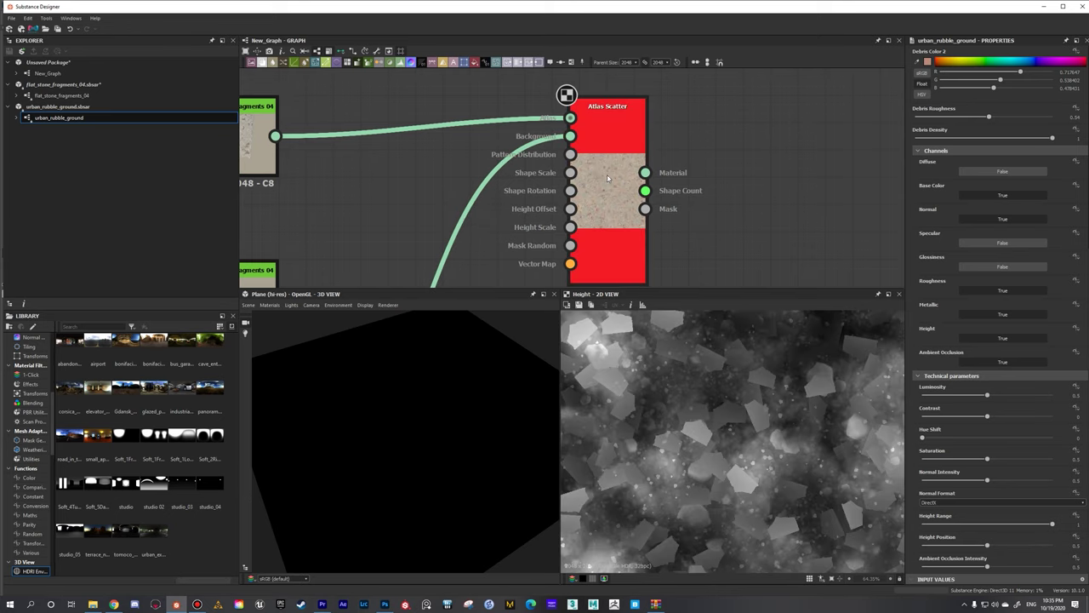
- Preview the Atlas Scatter's base color and connect its material output to the graph's output nodes
double_click(598, 173)
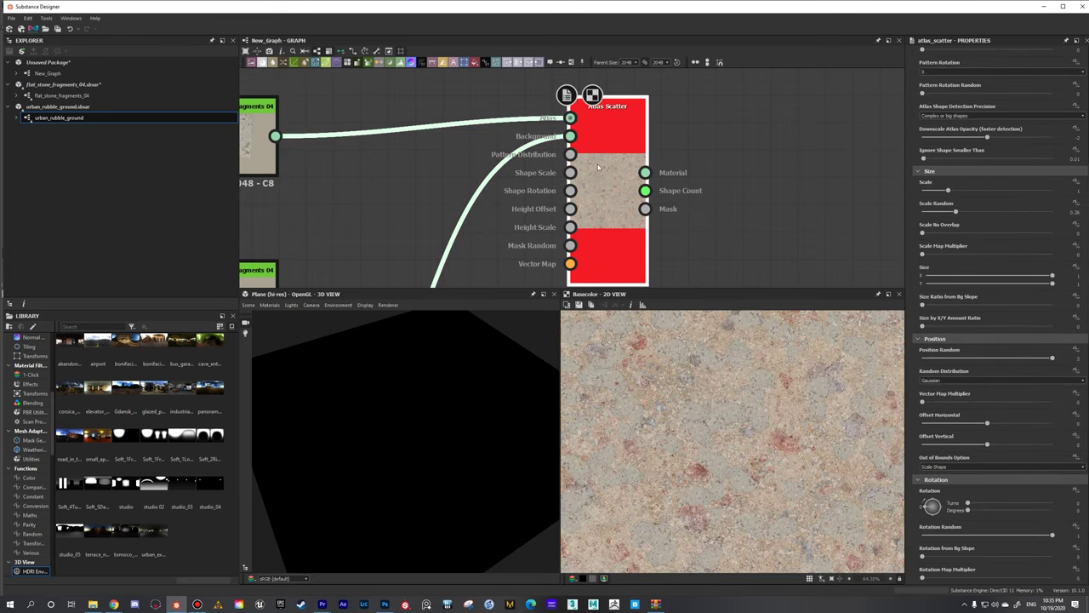
key(3)
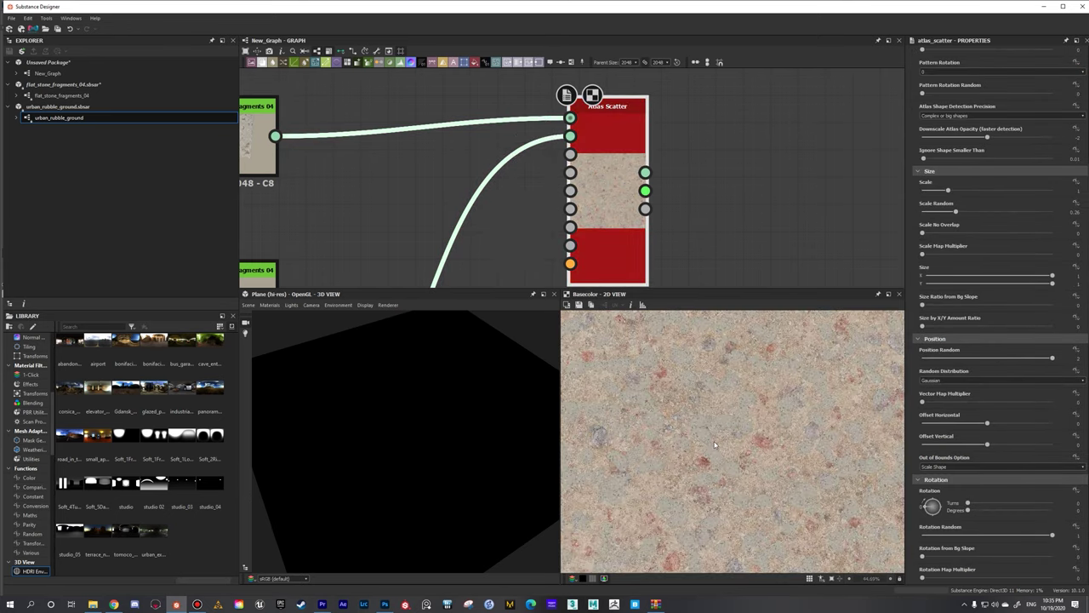
scroll(713, 445, down, 4)
scroll(709, 214, down, 3)
middle_drag(709, 215, 667, 173)
scroll(646, 214, down, 3)
middle_drag(647, 214, 559, 217)
scroll(457, 397, down, 2)
middle_drag(457, 397, 404, 422)
middle_drag(598, 205, 557, 210)
drag(507, 200, 817, 195)
middle_drag(754, 252, 771, 221)
- Add an Ambient Occlusion (HBAO) node between the Atlas Scatter's height output and the graph's ambient occlusion output
scroll(771, 220, up, 2)
scroll(425, 161, up, 4)
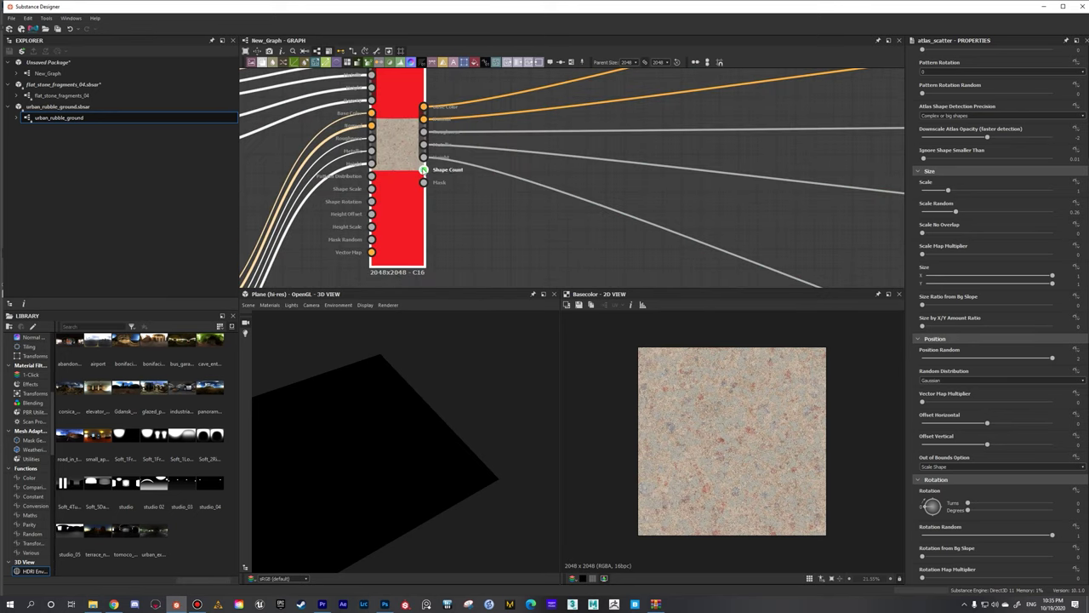
scroll(594, 196, down, 3)
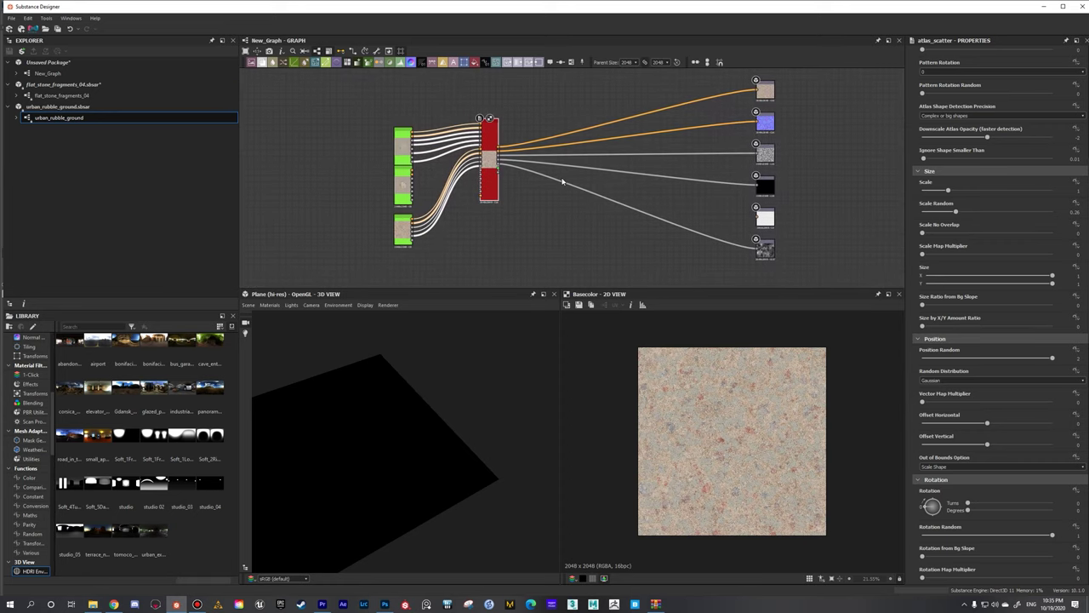
scroll(553, 168, up, 2)
key(space)
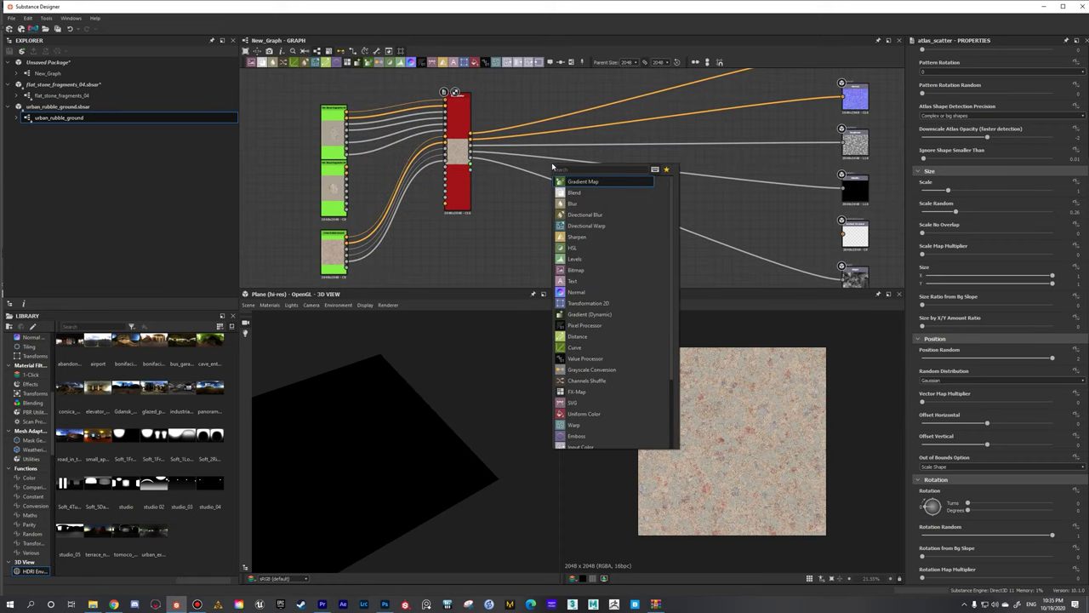
text(hbao)
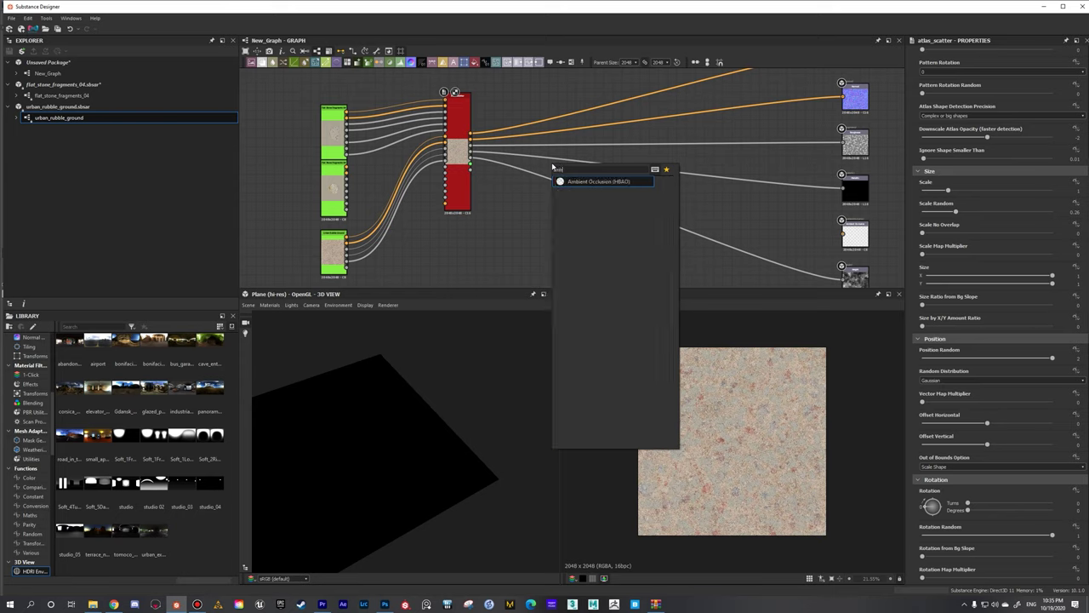
key(Return)
scroll(397, 474, down, 2)
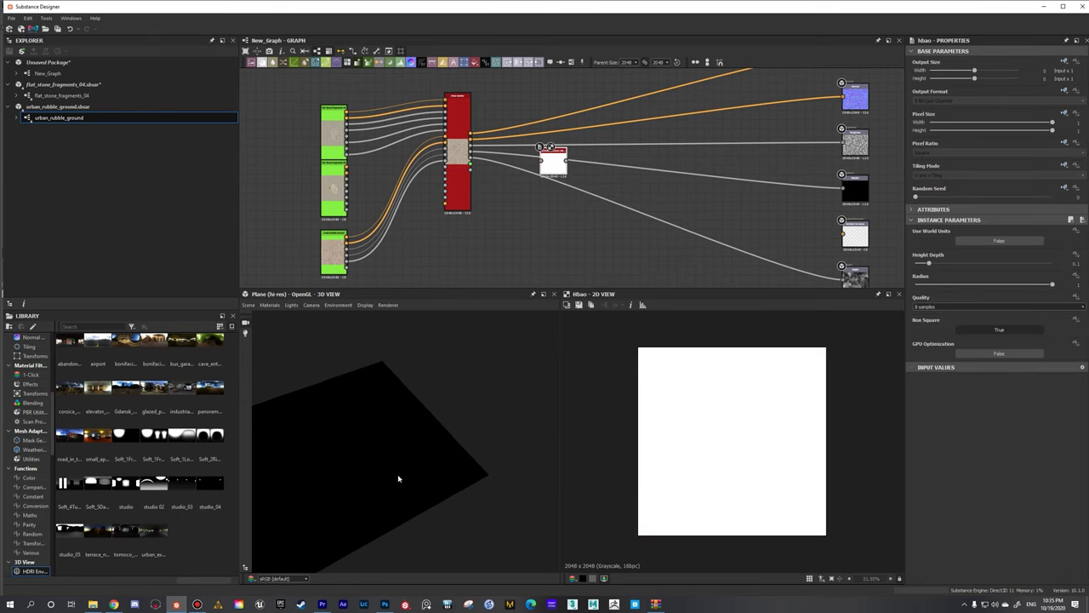
middle_drag(374, 460, 414, 456)
drag(414, 457, 412, 443)
drag(554, 162, 843, 233)
drag(471, 162, 587, 239)
- Examine the scattered stones on the 3D plane and in the HBAO map, enlarging the 3D view
scroll(761, 455, up, 3)
scroll(423, 436, down, 2)
drag(393, 438, 423, 437)
scroll(423, 436, up, 4)
scroll(473, 438, up, 2)
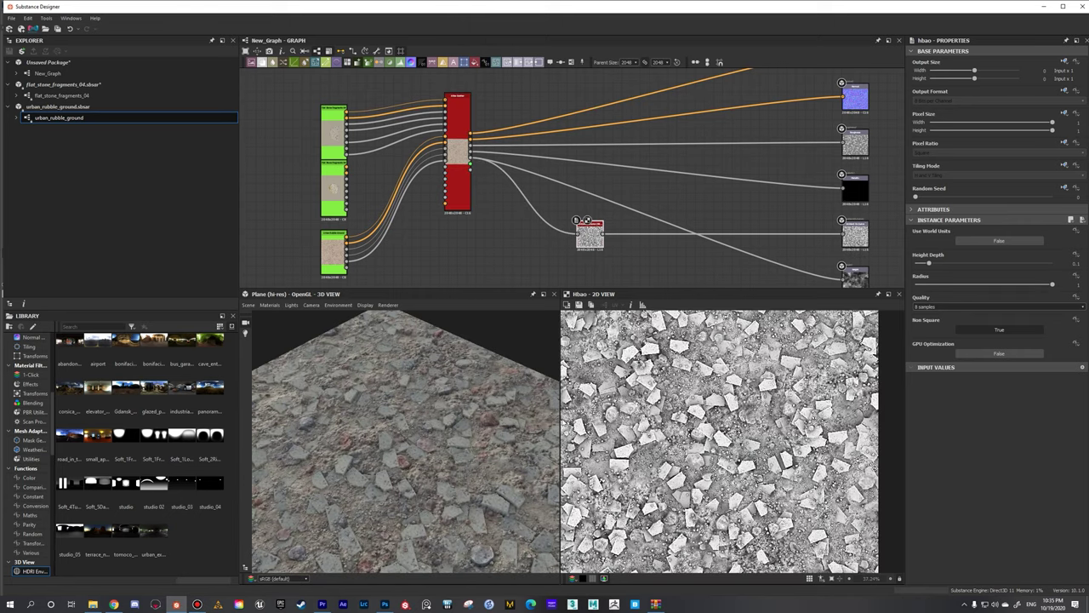
drag(559, 419, 498, 442)
scroll(711, 443, down, 3)
scroll(606, 422, up, 3)
scroll(543, 421, down, 3)
- Select the Atlas Scatter node and examine its stone and rubble connections alongside a closer 3D view of the material
click(461, 149)
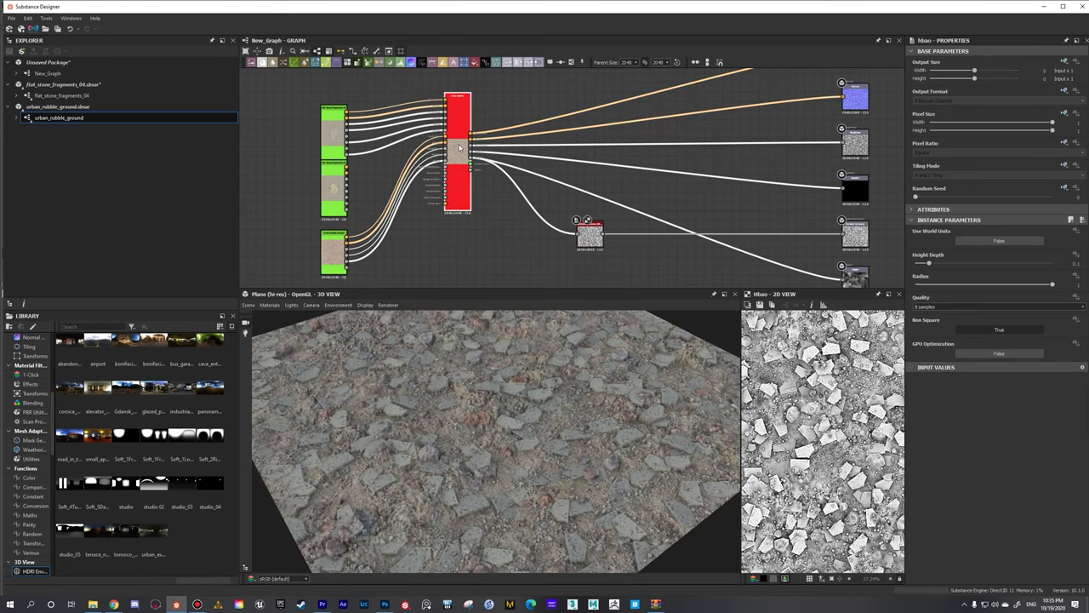
scroll(460, 148, up, 1)
scroll(459, 148, up, 1)
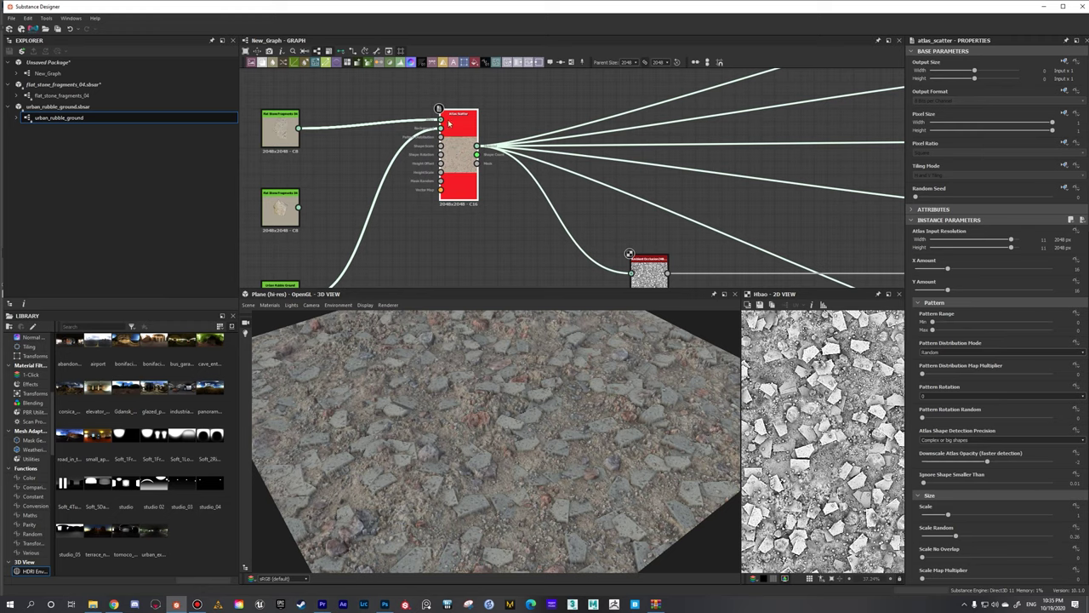
middle_drag(345, 230, 385, 186)
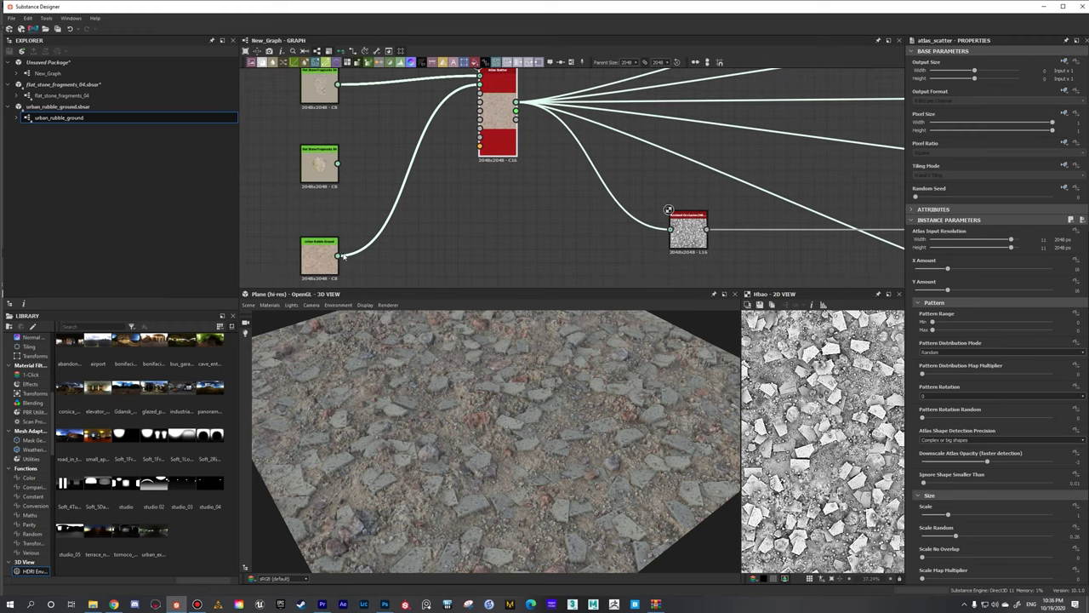
middle_drag(489, 237, 491, 269)
scroll(530, 411, up, 3)
drag(533, 412, 546, 388)
scroll(624, 279, down, 1)
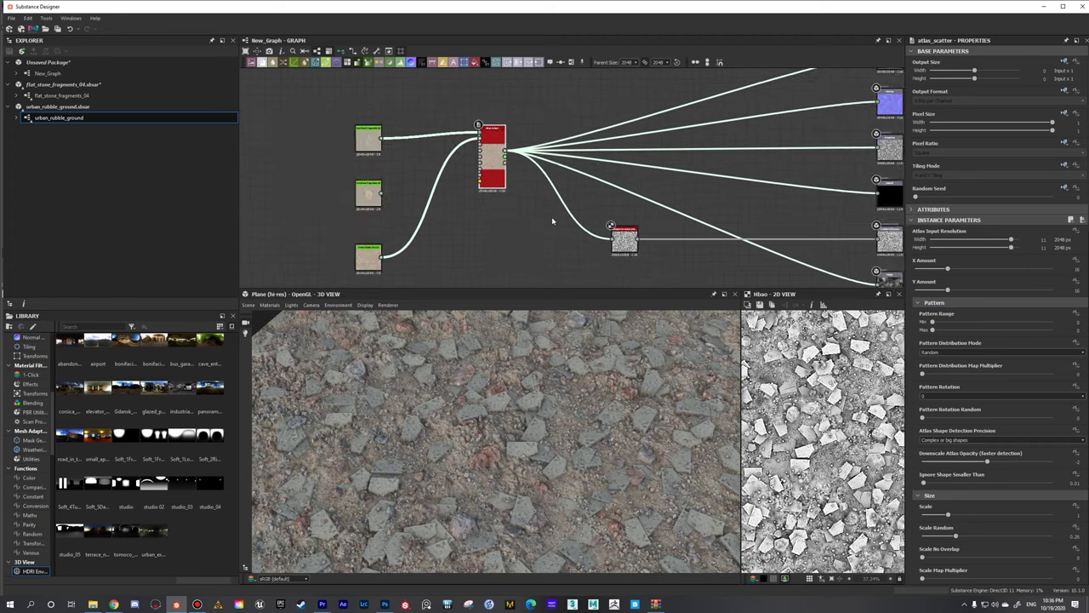
- Duplicate the Atlas Scatter below the original and connect the second Flat Stone Fragments node to the copy's Atlas input
scroll(552, 220, down, 1)
middle_drag(553, 221, 554, 168)
scroll(414, 136, up, 2)
drag(401, 136, 389, 136)
scroll(385, 134, down, 3)
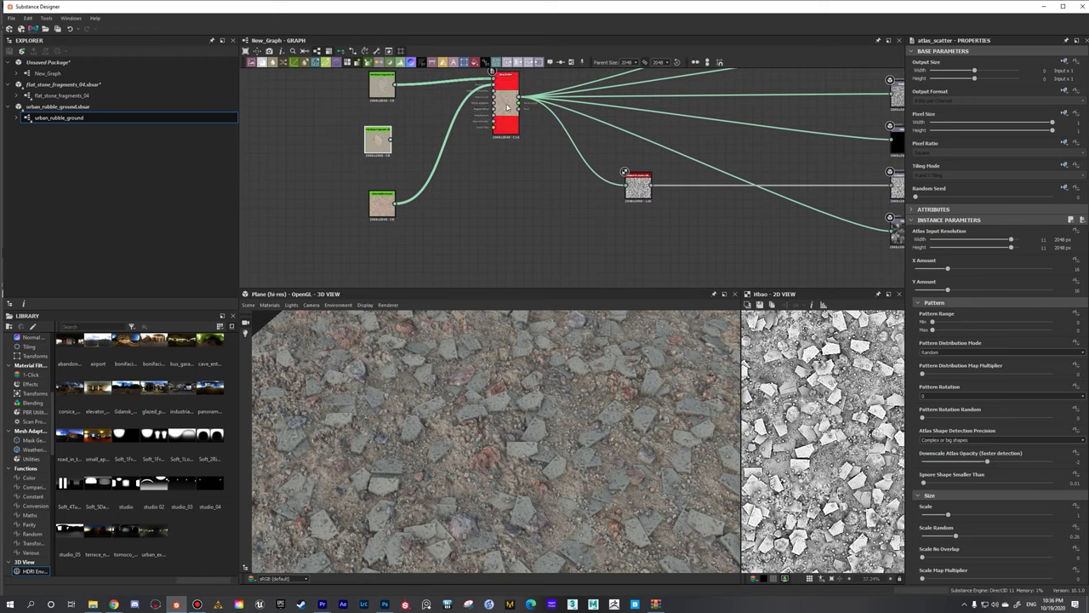
key(ctrl+d)
drag(571, 177, 511, 221)
scroll(415, 188, up, 1)
drag(385, 134, 514, 199)
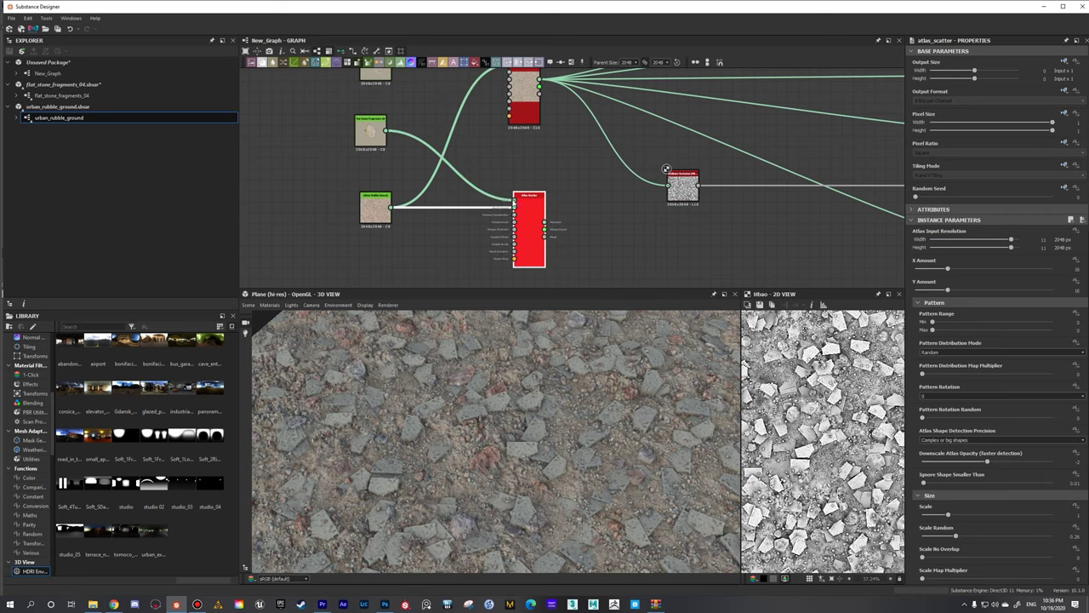
- Preview the duplicated Atlas Scatter's base color in a wider 2D view and check its connections in the graph
double_click(529, 226)
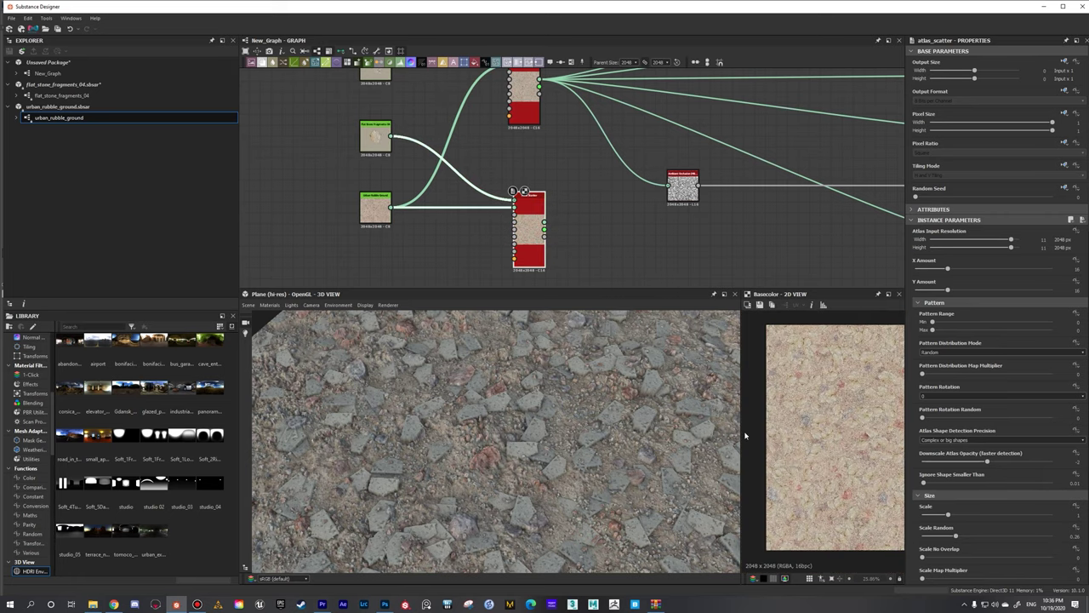
drag(740, 432, 622, 431)
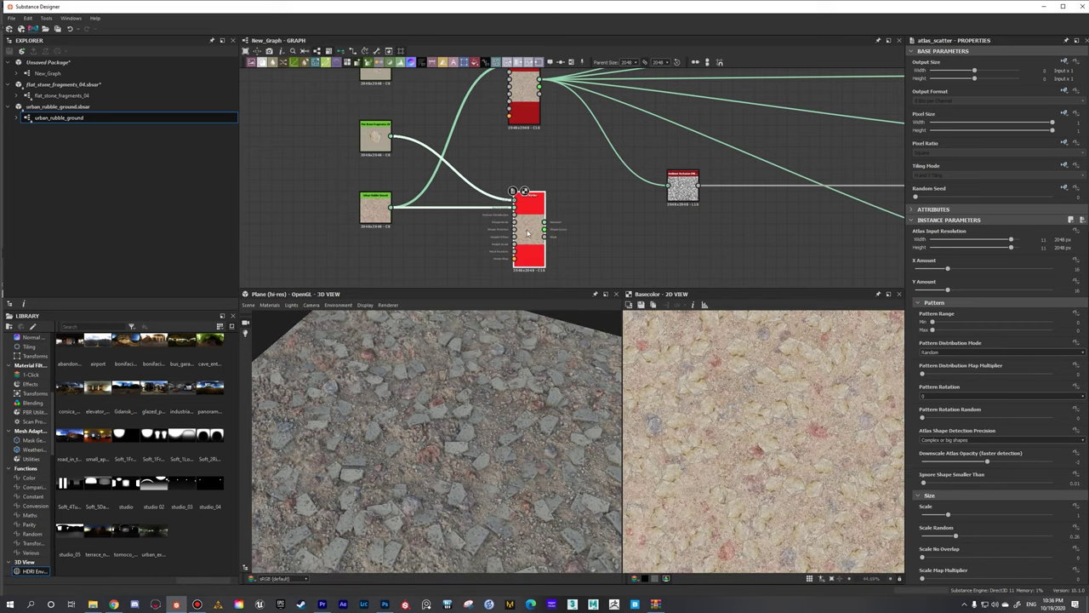
key(1)
key(3)
scroll(546, 224, down, 1)
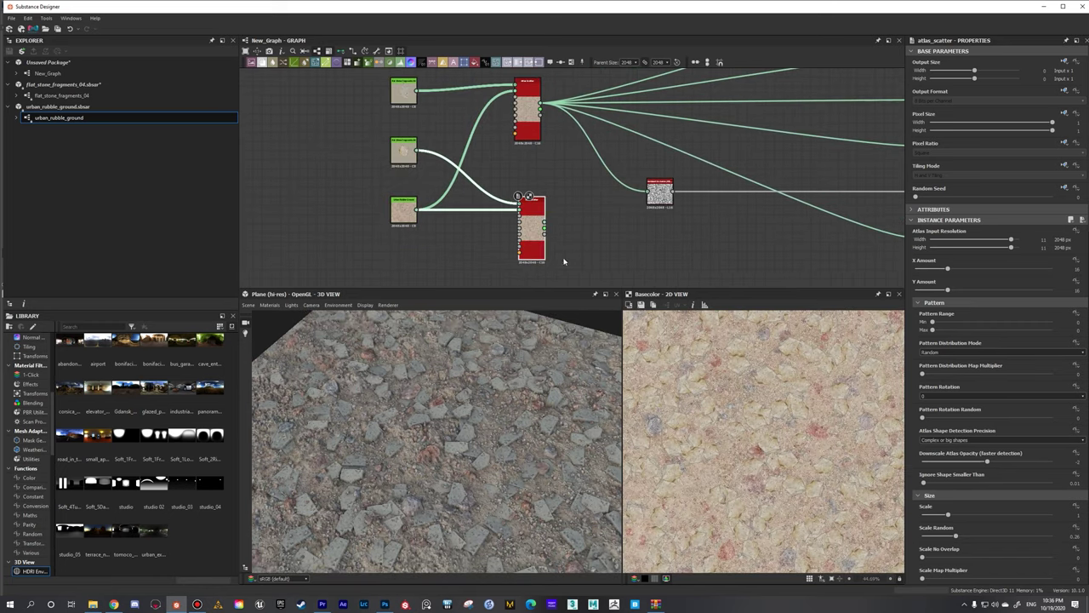
scroll(595, 262, down, 1)
scroll(551, 251, down, 1)
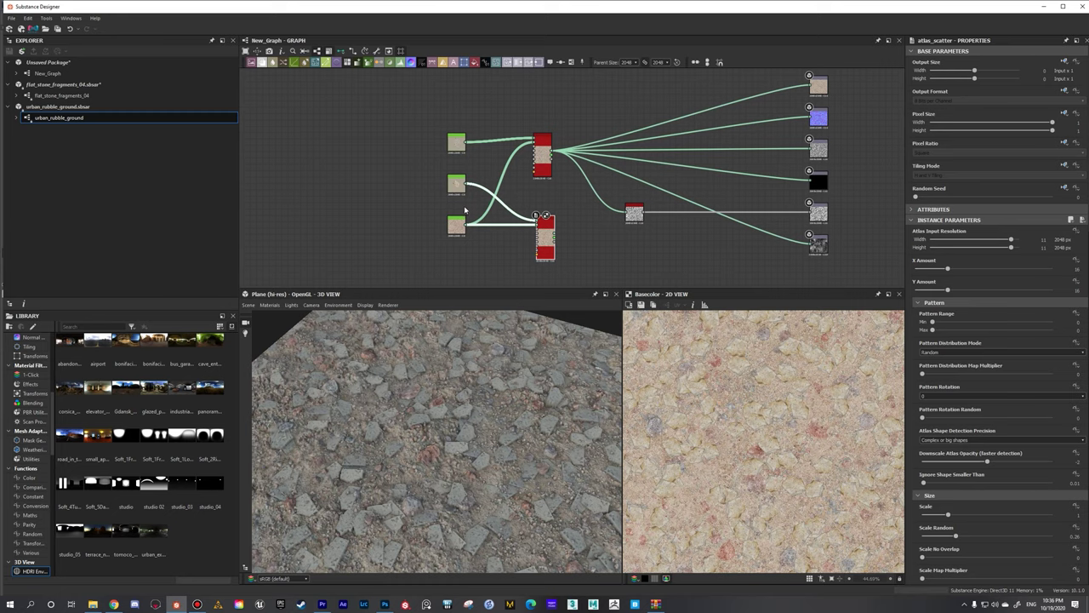
- Move the Ambient Occlusion (HBAO) node closer to the output nodes to free space beside the two Atlas Scatters
scroll(465, 206, up, 3)
middle_drag(637, 228, 543, 229)
drag(605, 237, 681, 232)
scroll(595, 247, down, 3)
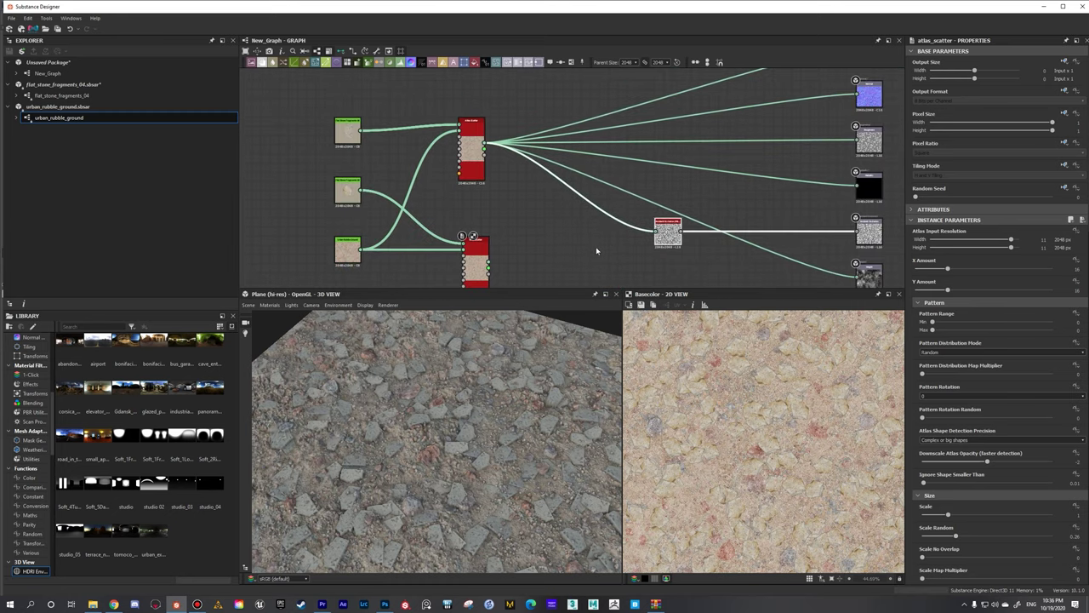
middle_drag(566, 239, 571, 236)
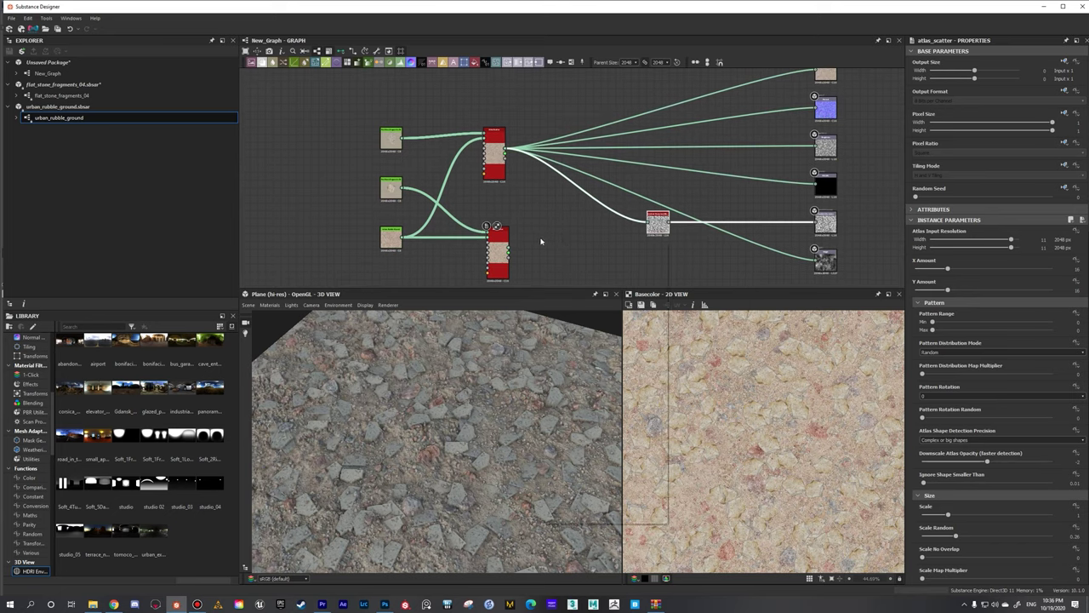
key(space)
text(trater)
key(ctrl+a)
text(mate)
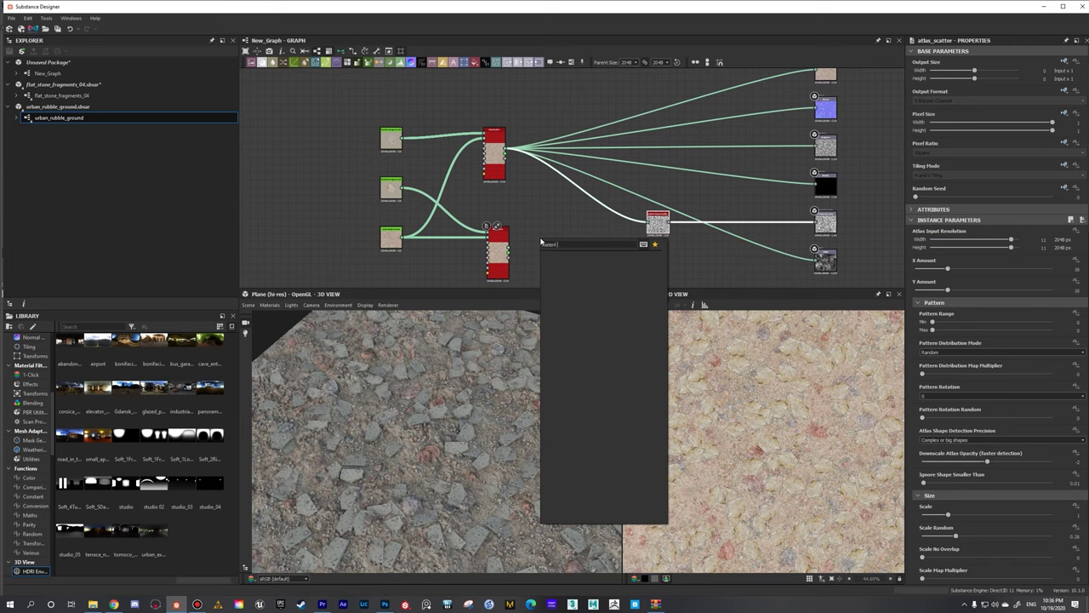
text(tra)
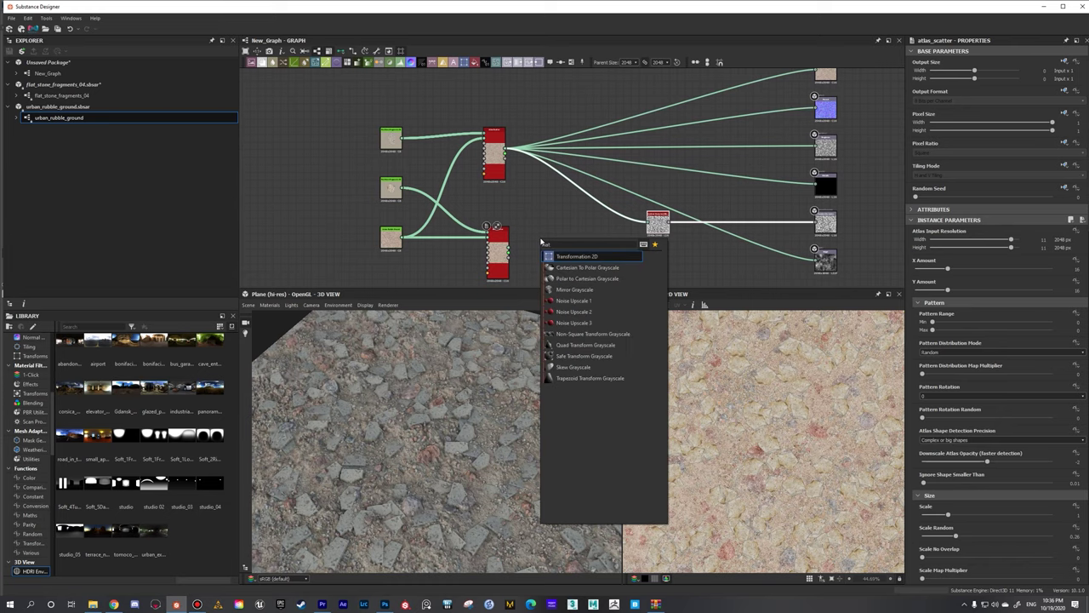
click(535, 222)
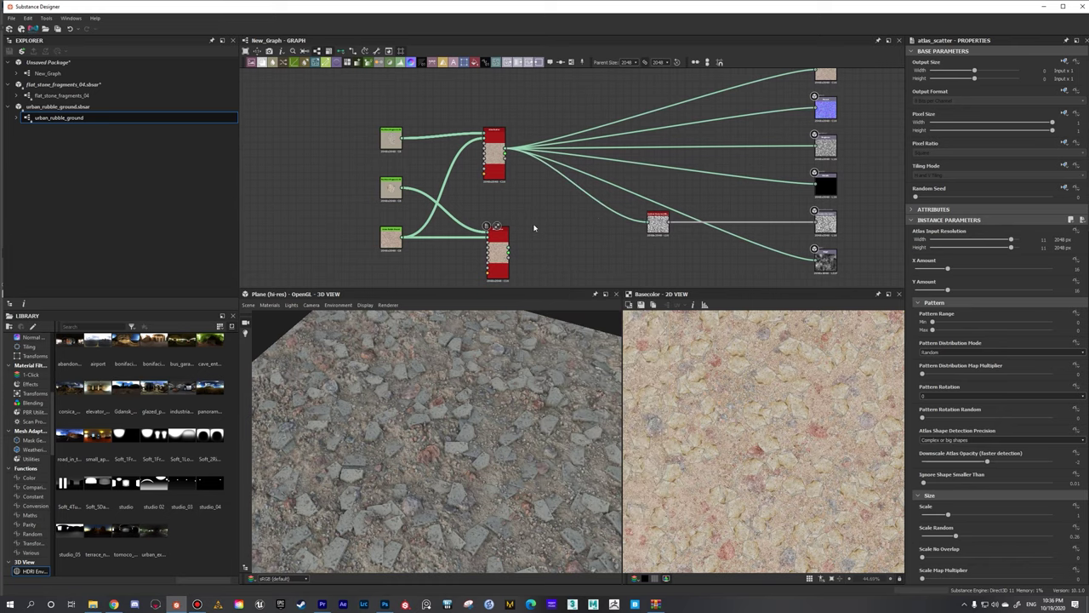
- Try a Material Blend node beside the two Atlas Scatters and delete it
key(space)
text(materi)
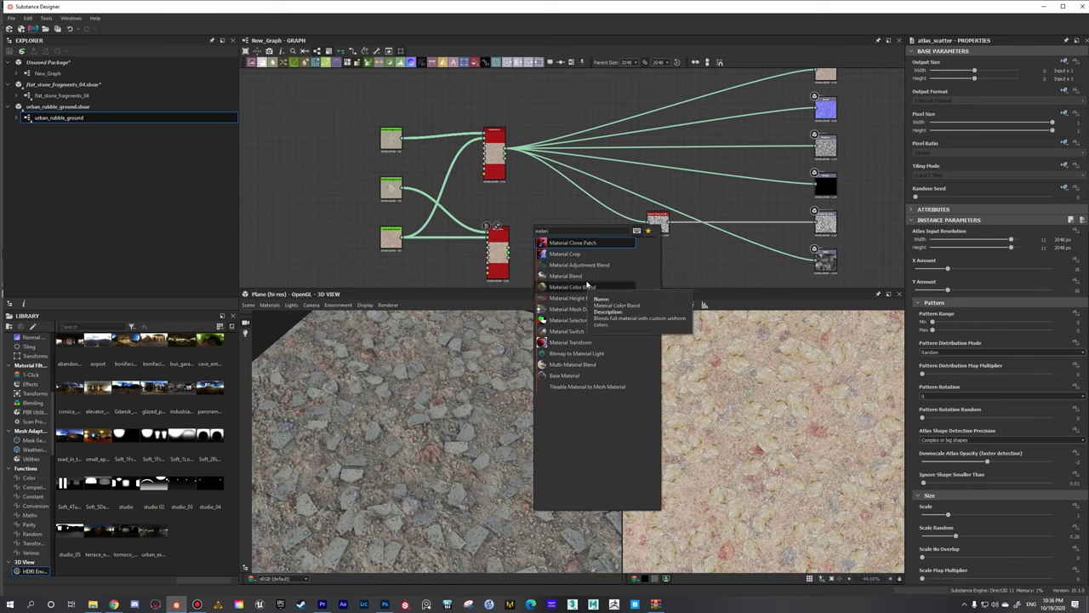
click(569, 276)
scroll(552, 244, up, 2)
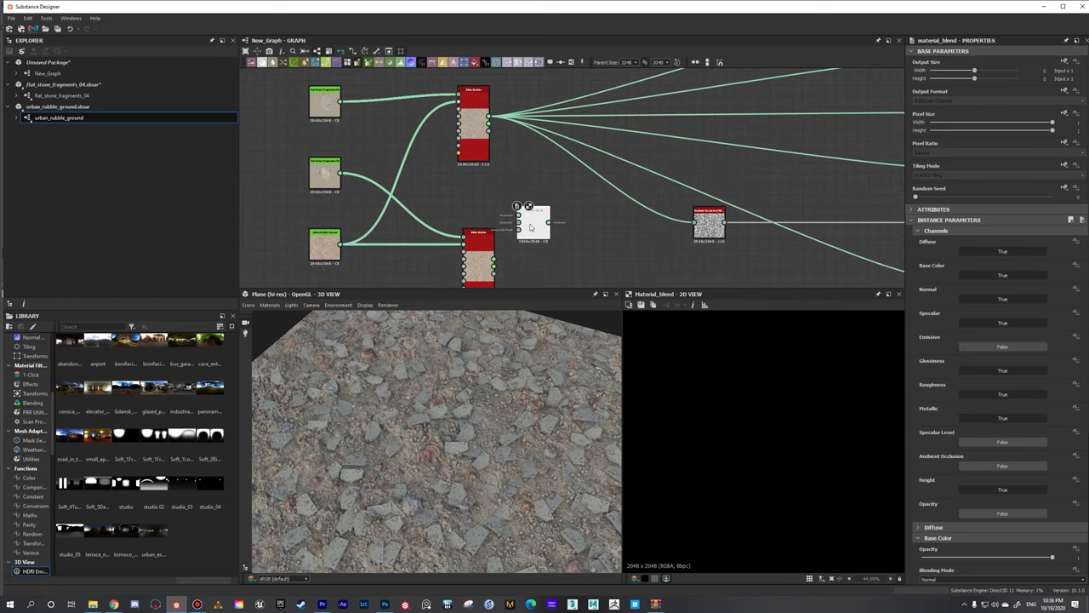
drag(536, 226, 565, 223)
scroll(556, 253, up, 1)
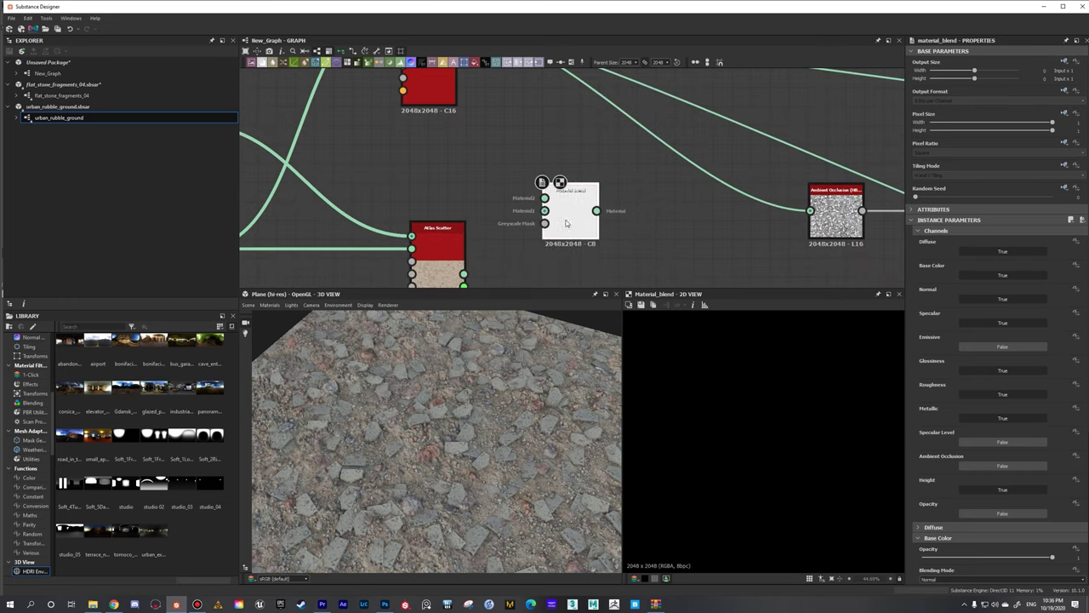
key(Delete)
- Add a Material Height Blend node to the empty space beside the two Atlas Scatters
scroll(565, 221, down, 4)
key(space)
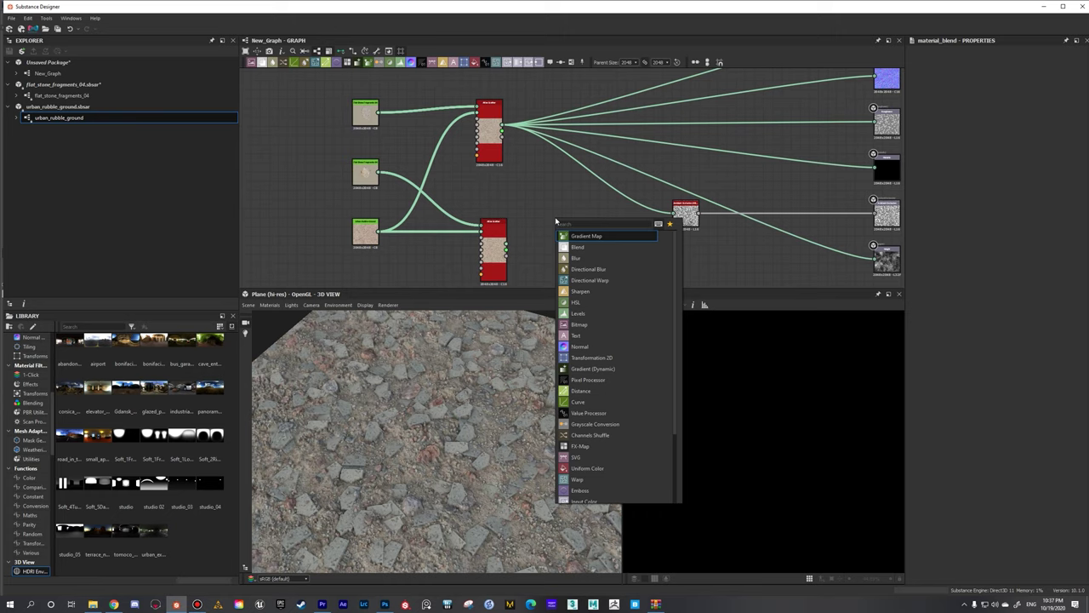
text(materi)
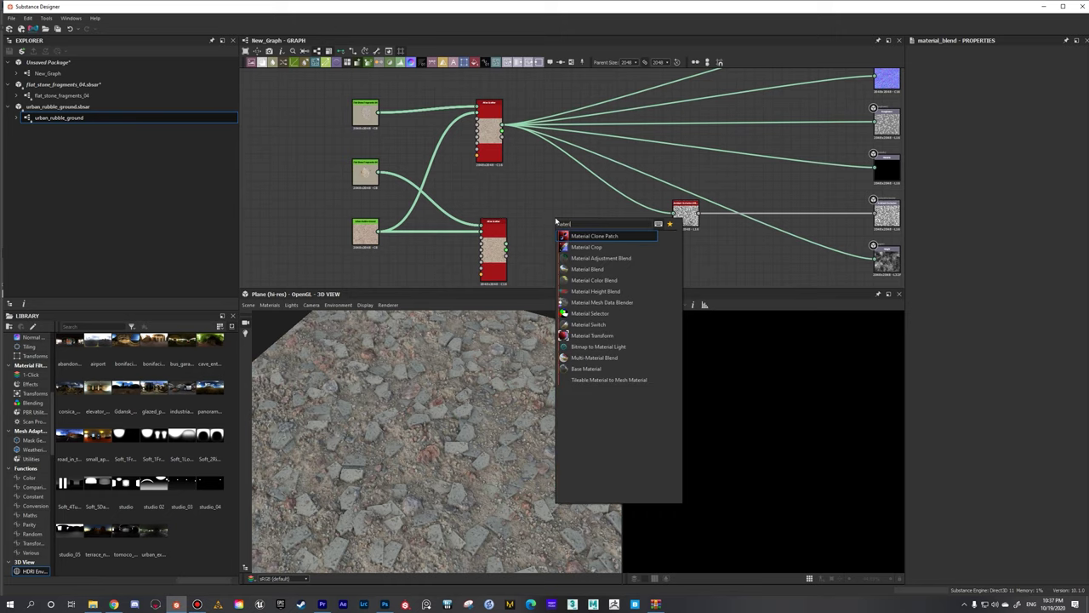
key(Down)
key(Down)
key(Down)
key(Down)
key(Down)
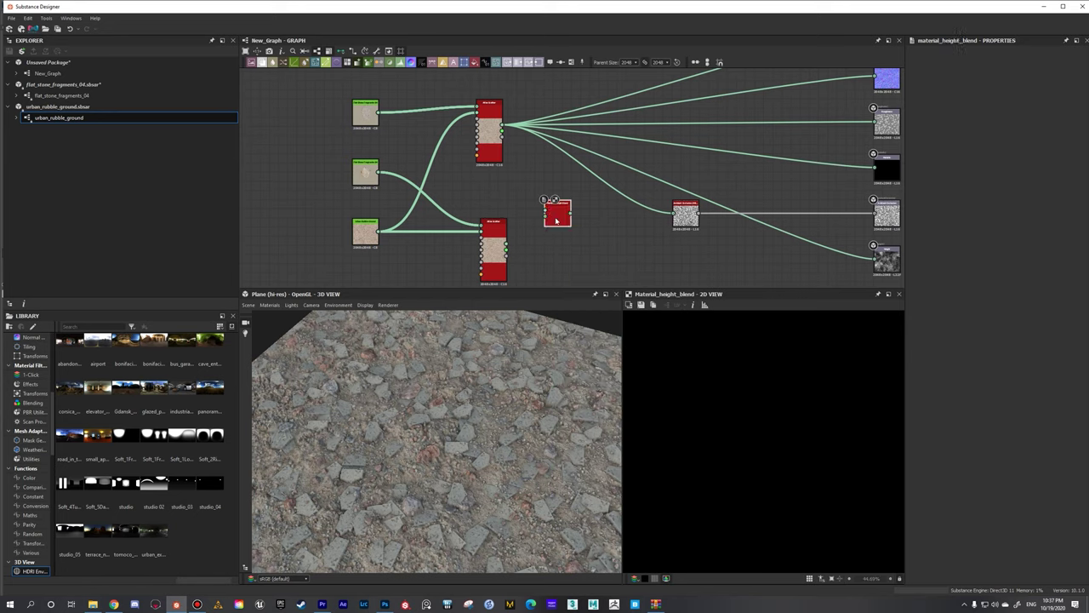
key(Return)
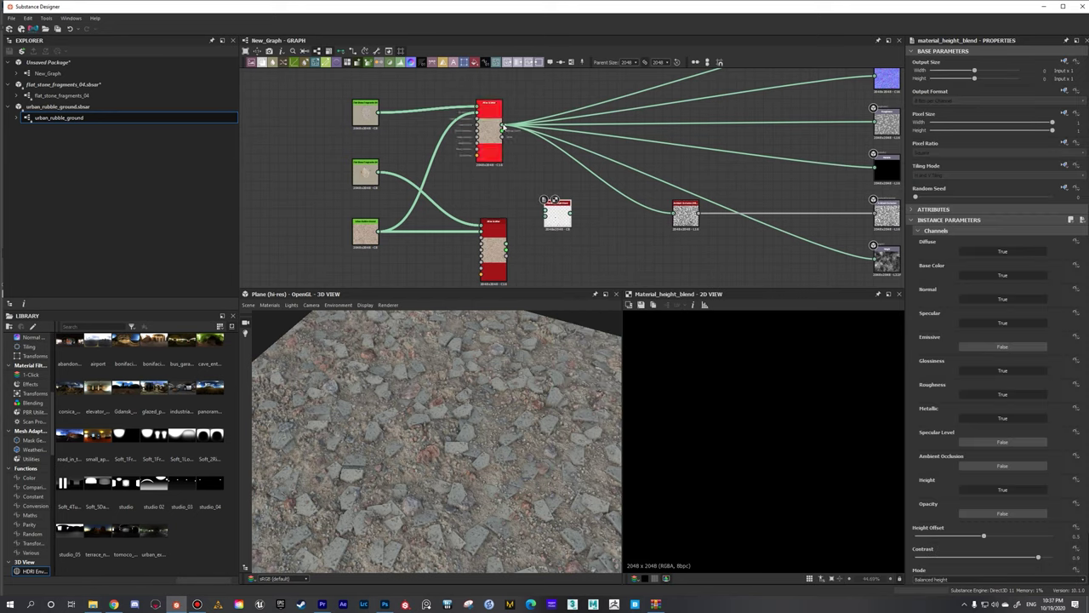
- Connect the Material outputs of the upper and lower Atlas Scatters to the two material inputs of the Material Height Blend
drag(503, 126, 554, 215)
scroll(500, 249, up, 2)
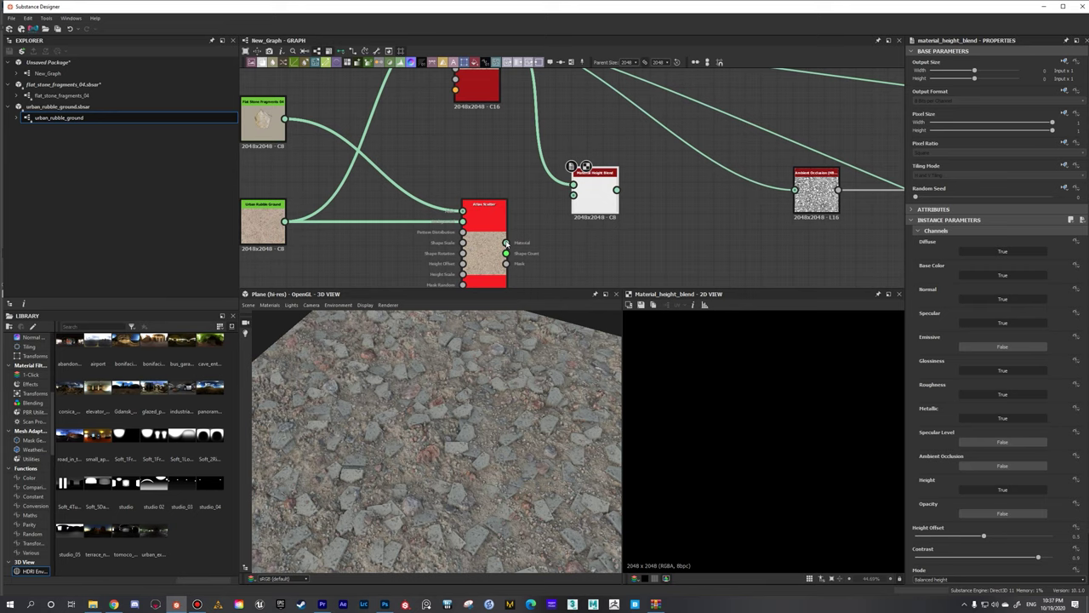
drag(507, 253, 573, 196)
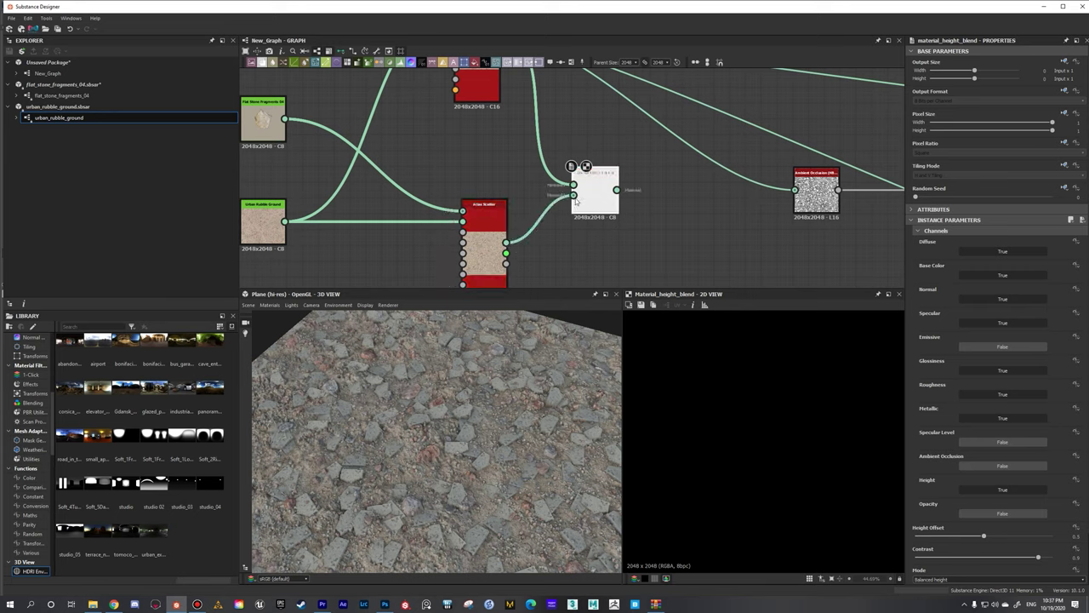
scroll(506, 234, down, 4)
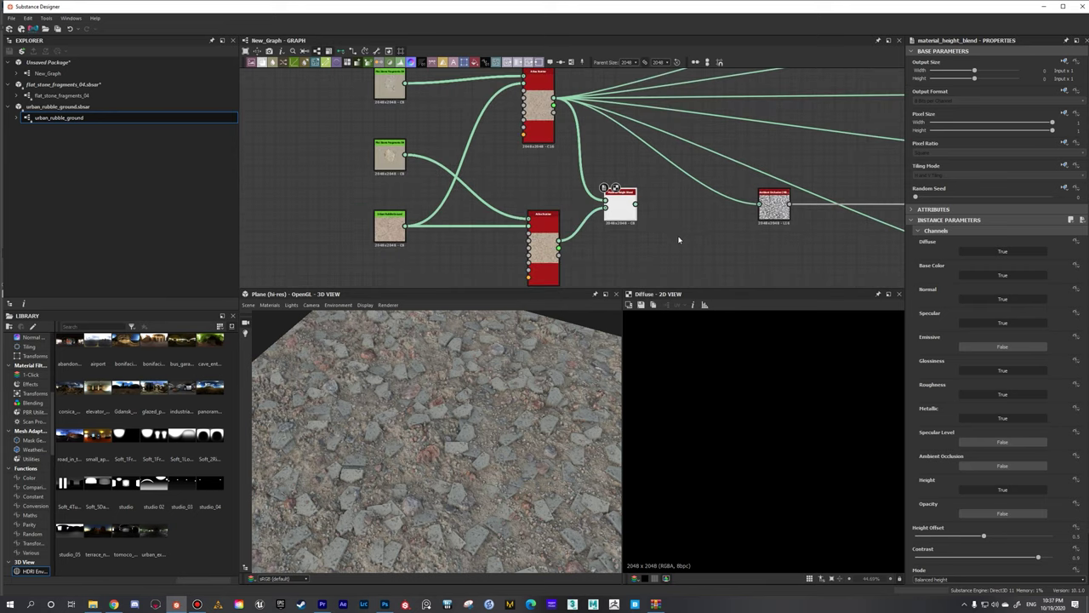
- Connect the Material Height Blend to the output nodes and feed its Height output into the Ambient Occlusion (HBAO) node
middle_drag(551, 214, 547, 215)
drag(580, 208, 810, 174)
scroll(524, 217, up, 3)
key(1)
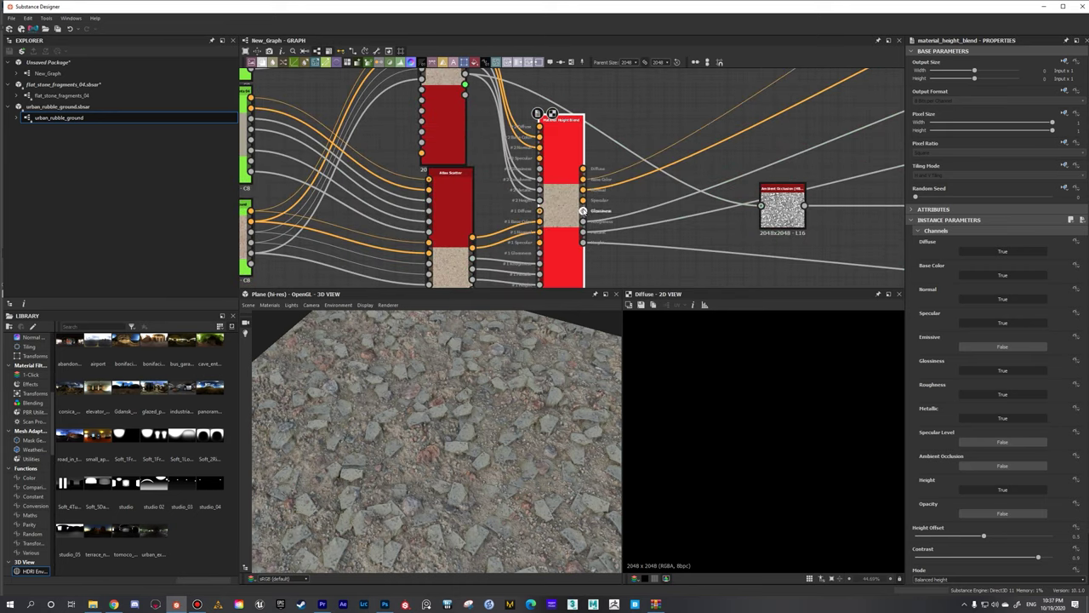
drag(583, 244, 763, 205)
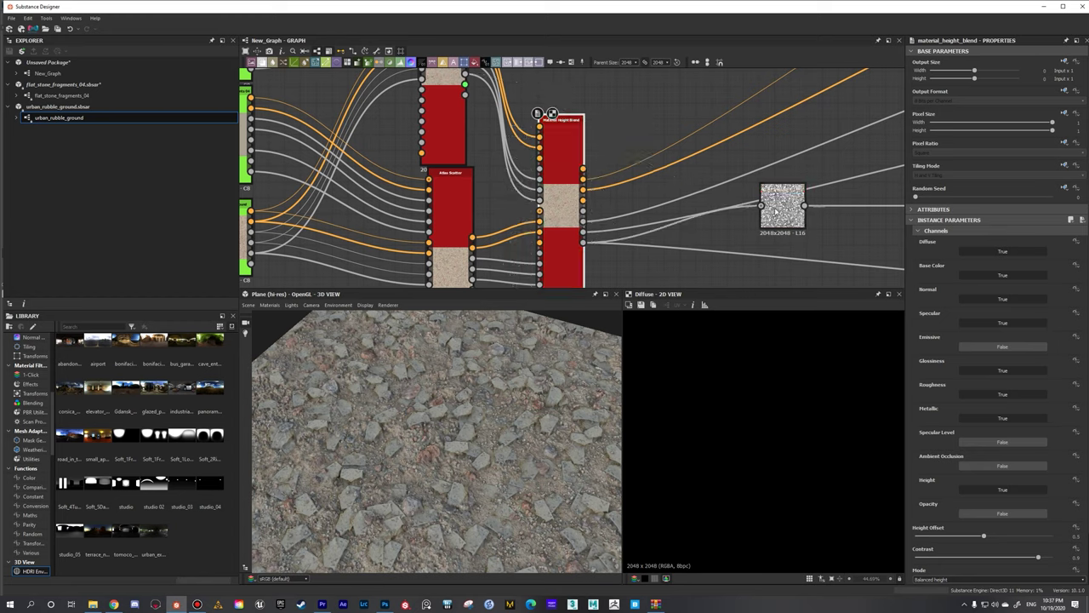
- Preview the ambient occlusion and the Material Height Blend's base color, and examine the blended stones up close in 3D
double_click(779, 201)
scroll(504, 417, down, 5)
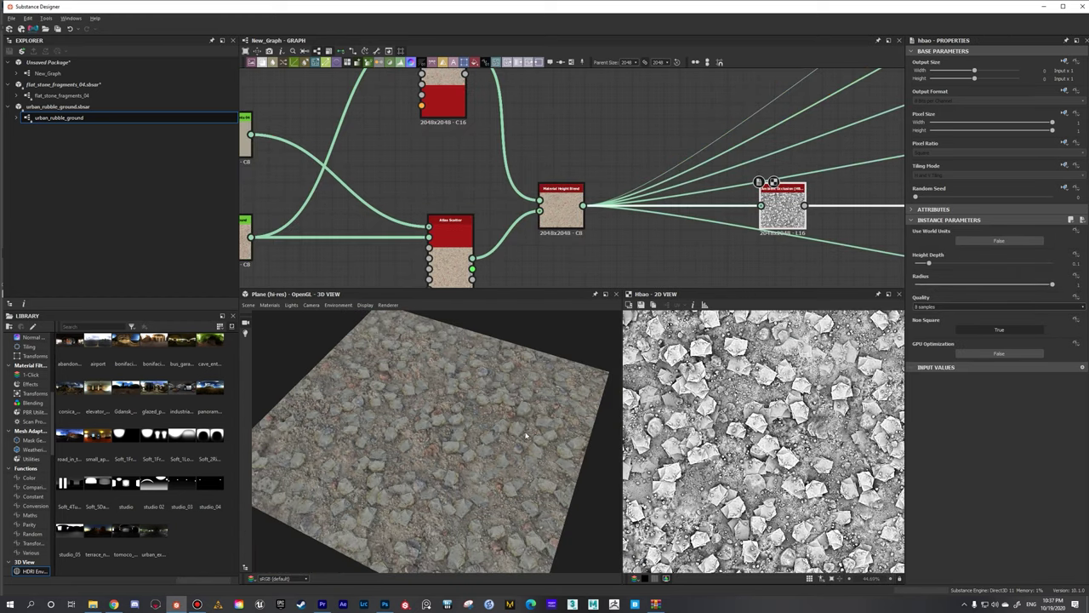
drag(536, 419, 504, 417)
scroll(504, 417, up, 3)
scroll(524, 424, up, 2)
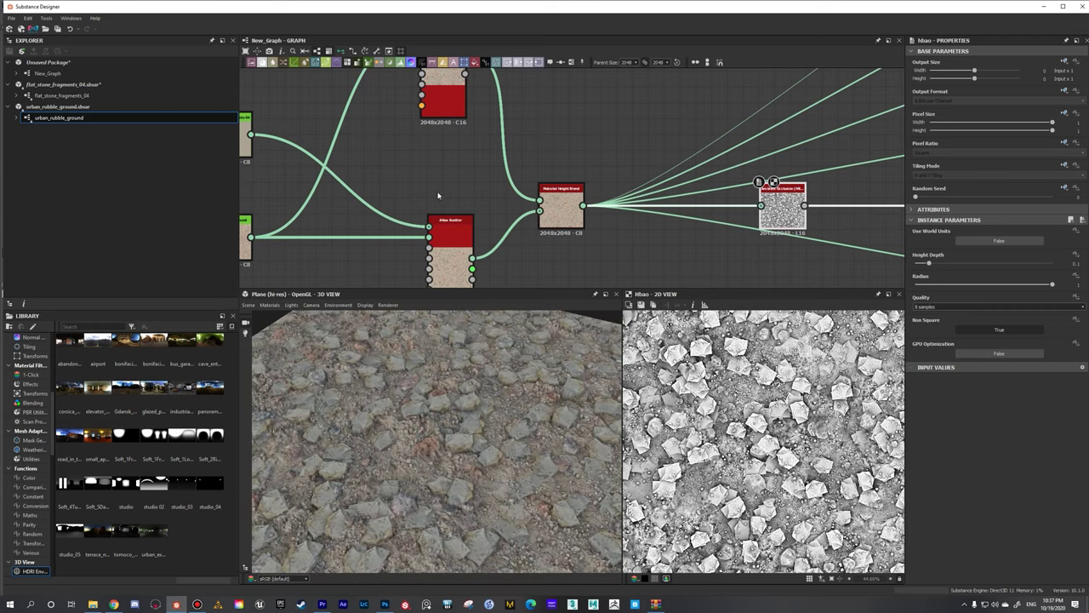
scroll(438, 194, down, 3)
double_click(511, 204)
scroll(521, 419, up, 3)
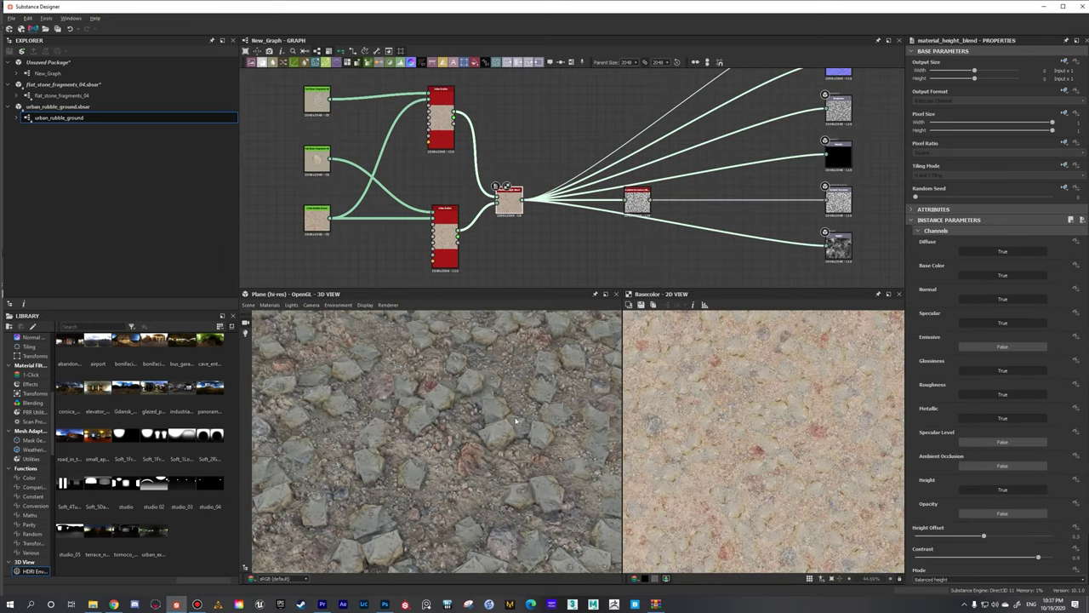
mouse_move(516, 418)
mouse_down()
mouse_move(565, 420)
mouse_move(426, 408)
mouse_move(417, 375)
mouse_move(438, 357)
mouse_move(468, 404)
mouse_move(501, 426)
mouse_up()
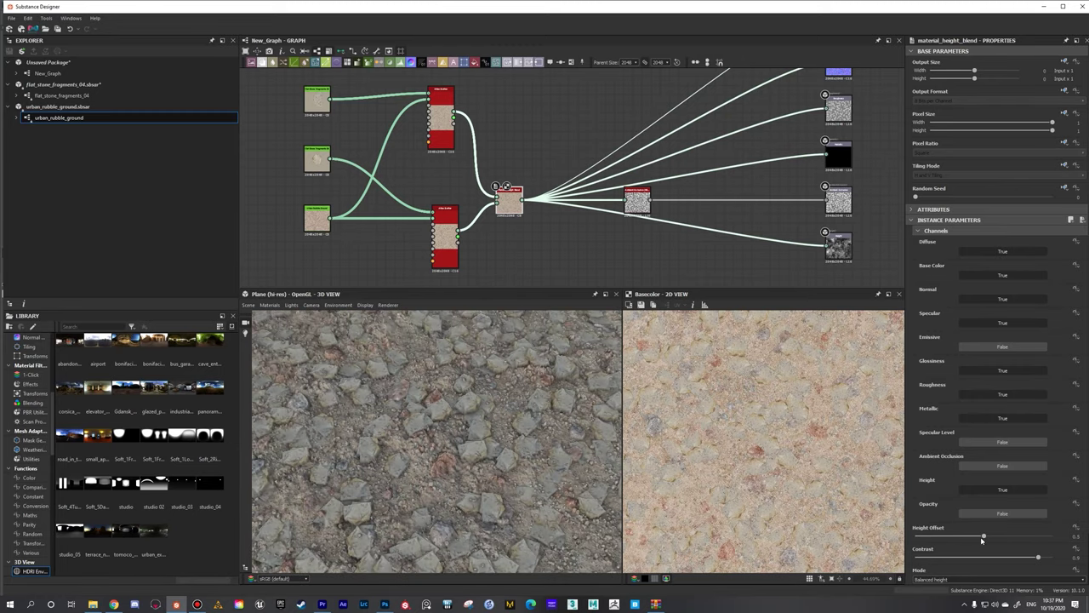
- Lower the Material Height Blend's Height Offset to 0.44 and preview the Ambient Occlusion (HBAO) node
mouse_move(982, 537)
mouse_down()
mouse_move(961, 536)
mouse_move(1036, 534)
mouse_move(966, 539)
mouse_move(976, 538)
mouse_up()
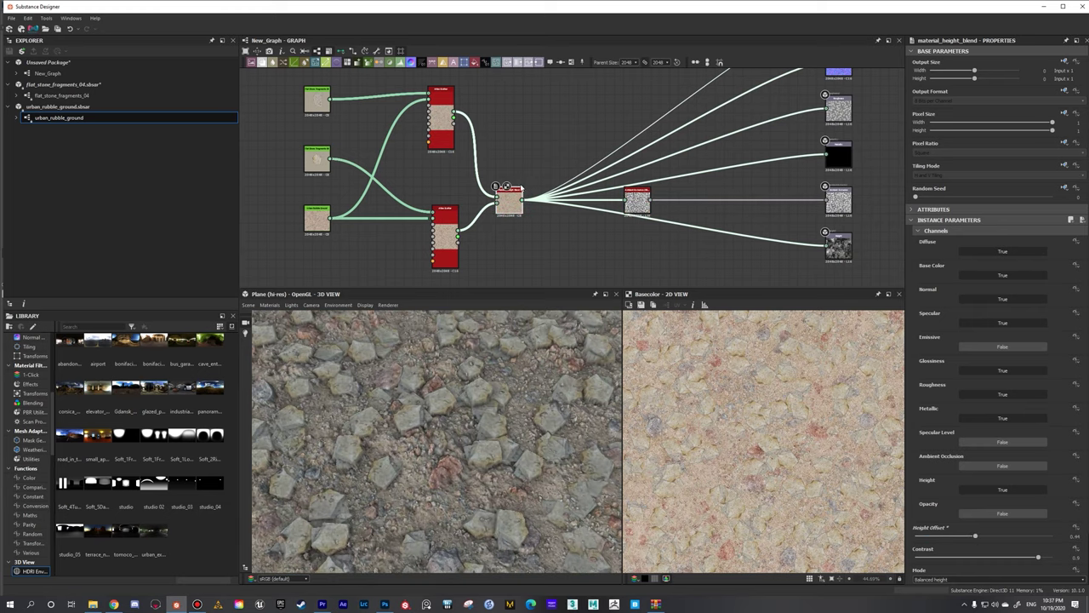
scroll(519, 185, up, 3)
double_click(718, 211)
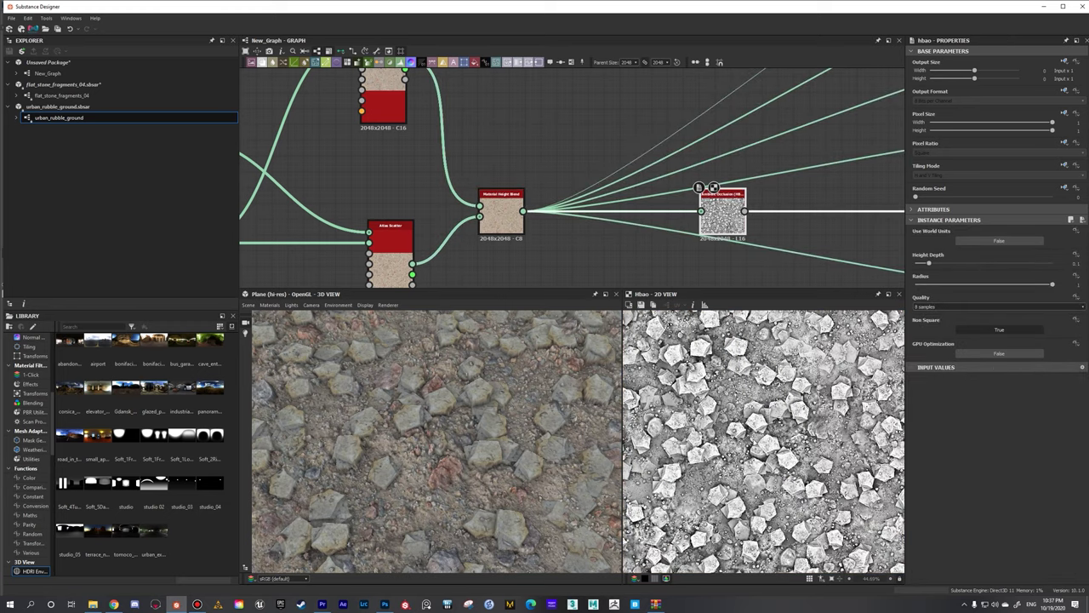
- Try Material Height Blend Height Offset values up to 1 against the ambient occlusion preview and settle on 0.54
click(486, 216)
drag(977, 539, 1003, 537)
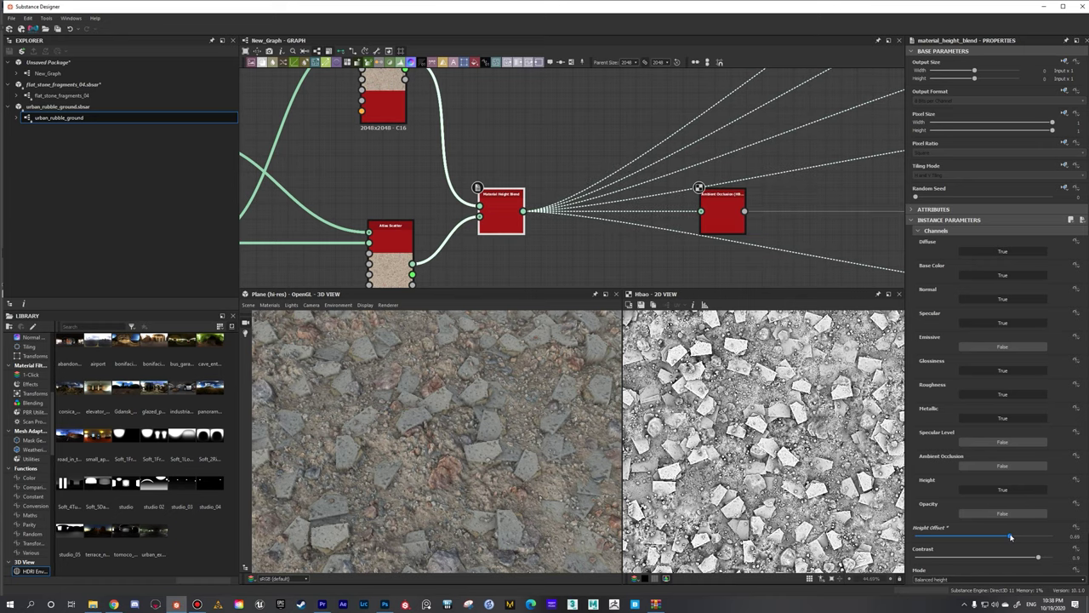
drag(1003, 537, 1022, 535)
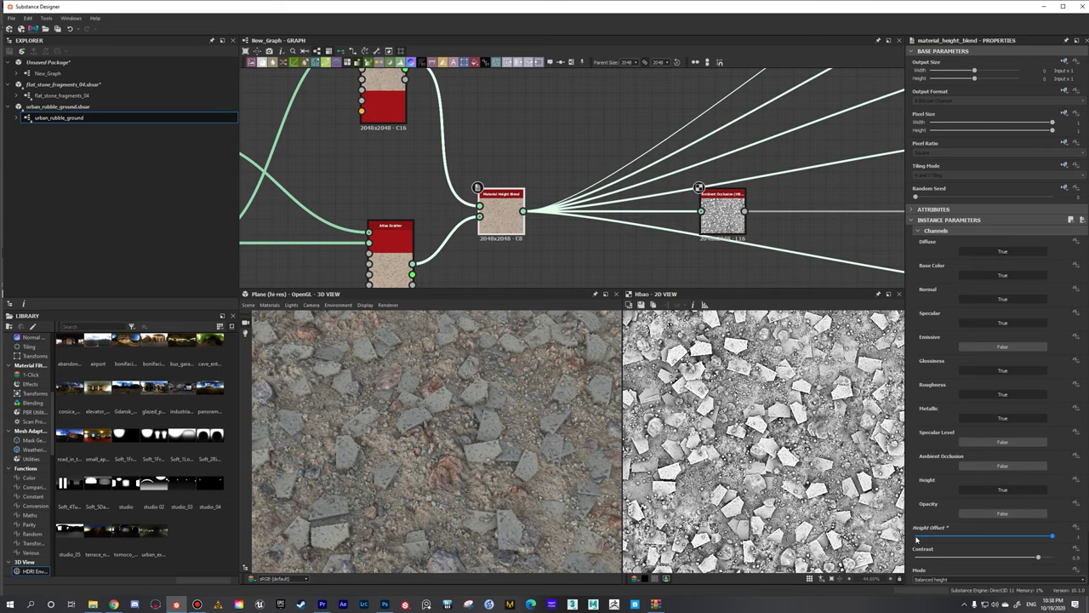
drag(886, 537, 990, 533)
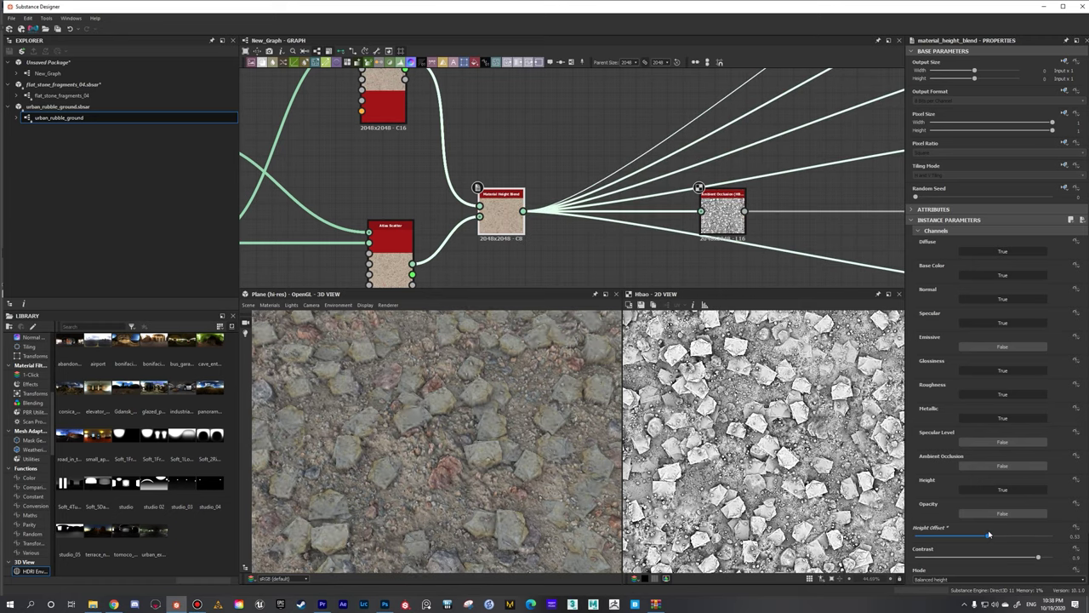
drag(989, 534, 1000, 534)
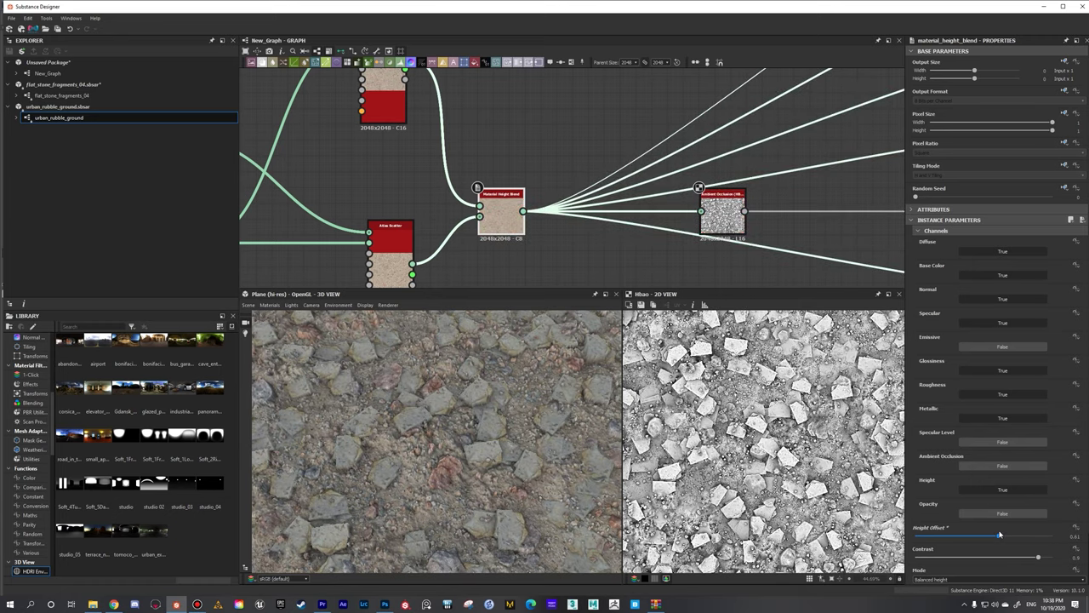
drag(1000, 534, 990, 535)
- Open the upper Atlas Scatter's parameters and preview its Height output in the 2D view
scroll(386, 102, down, 1)
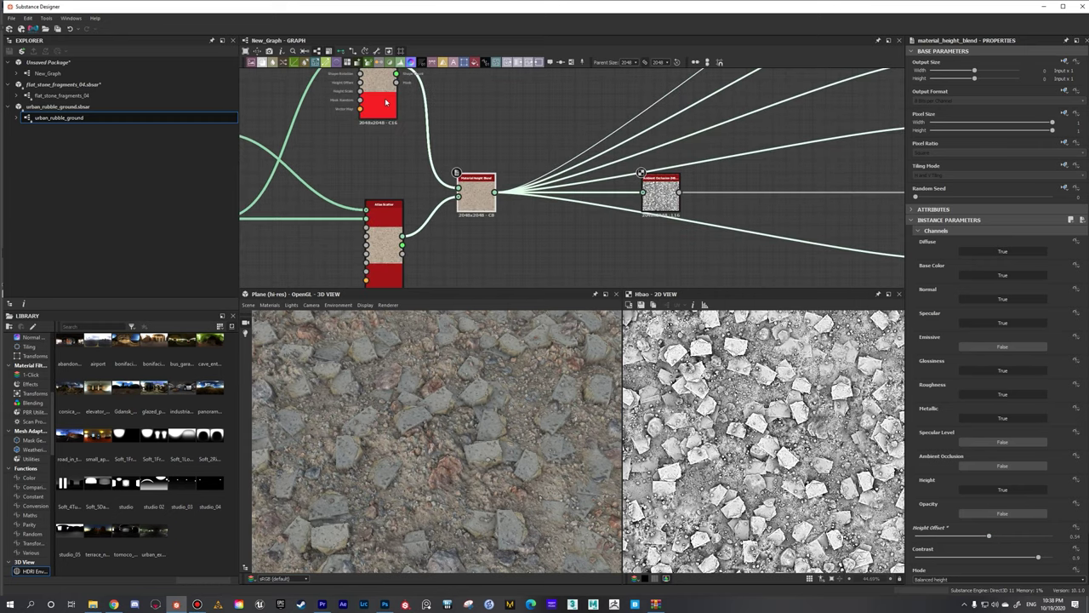
double_click(385, 102)
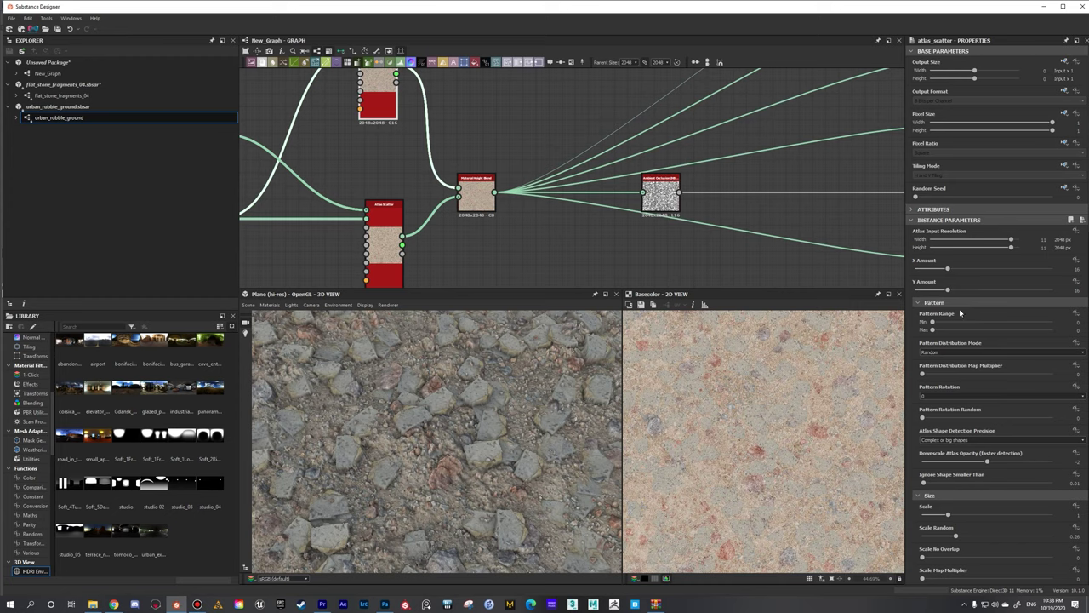
scroll(982, 409, down, 3)
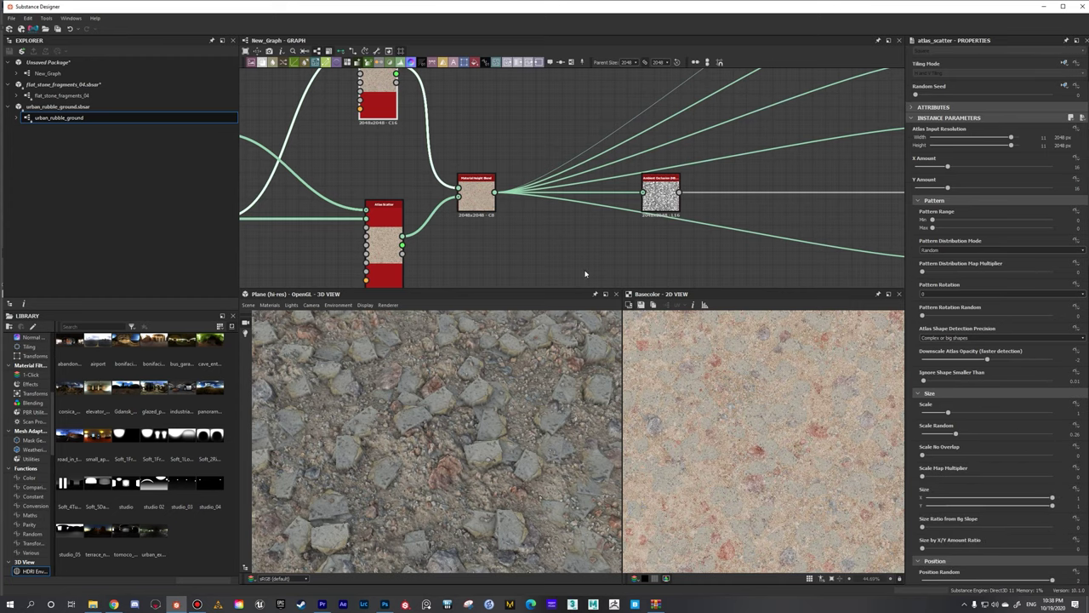
scroll(489, 204, up, 5)
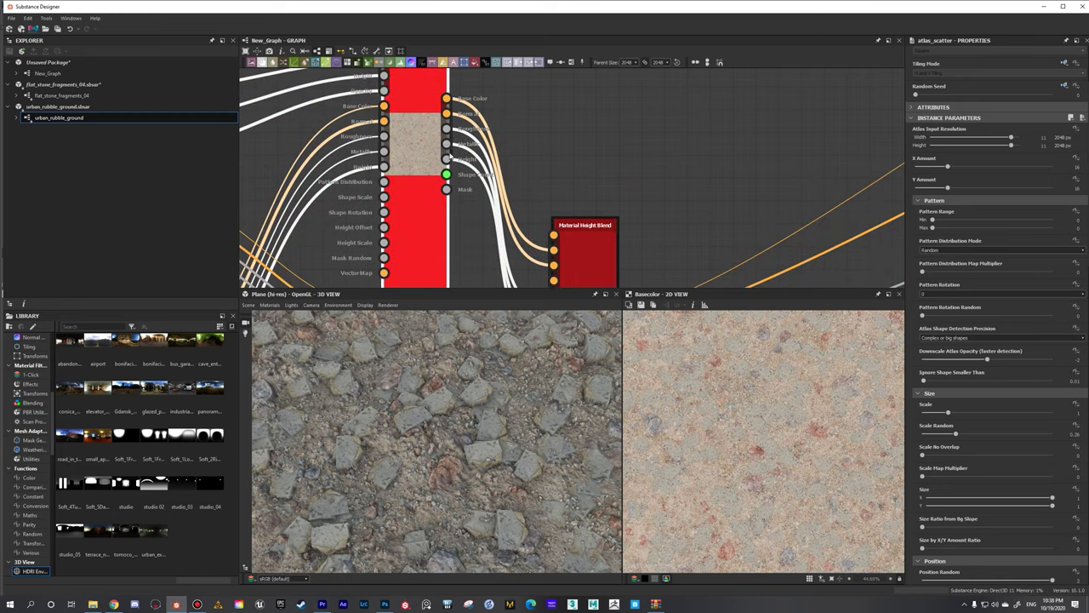
click(447, 159)
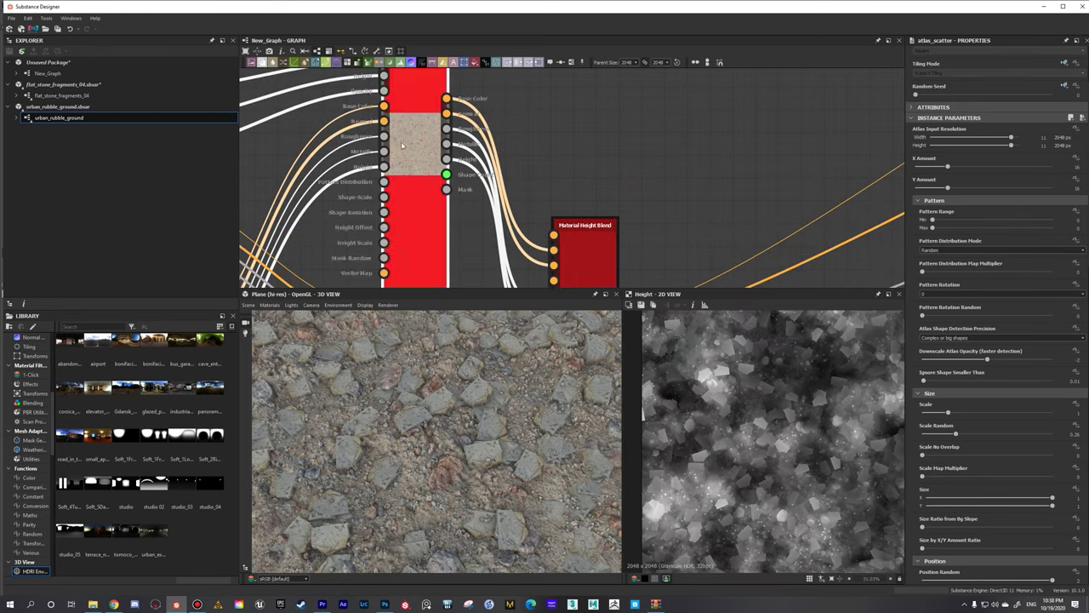
- Set the upper Atlas Scatter's Height Offset to 0.94
scroll(939, 435, down, 7)
scroll(922, 418, down, 6)
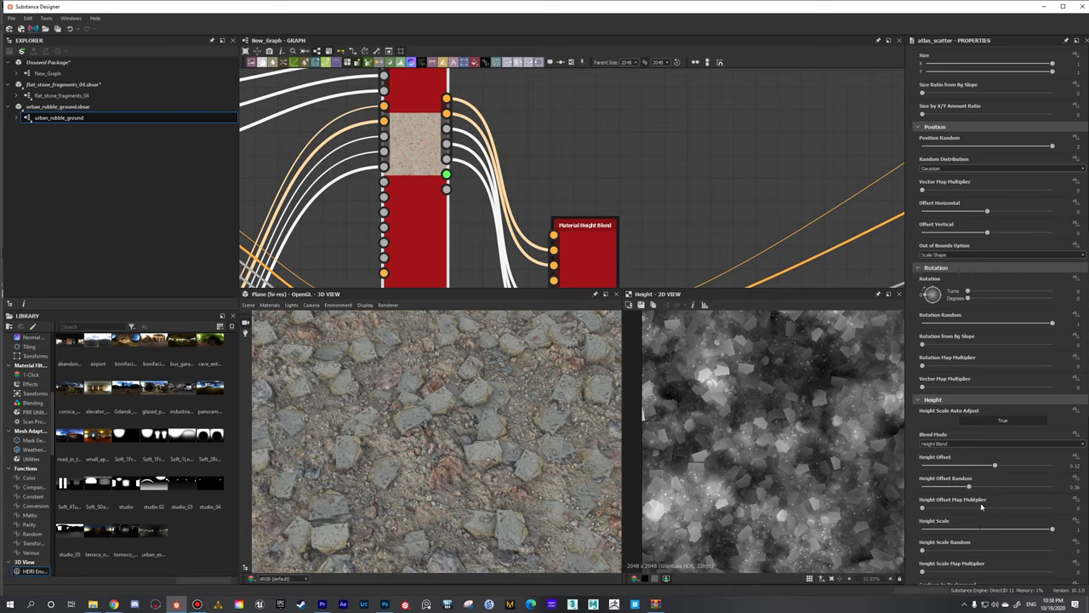
drag(993, 466, 1074, 473)
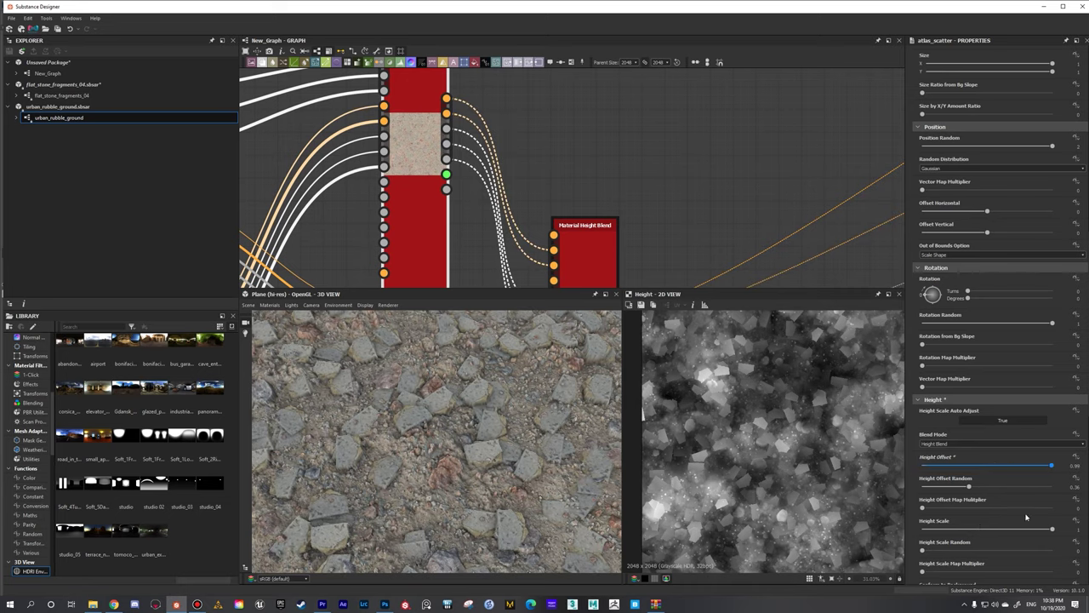
mouse_move(1052, 530)
mouse_down()
mouse_move(970, 530)
mouse_move(1055, 526)
mouse_up()
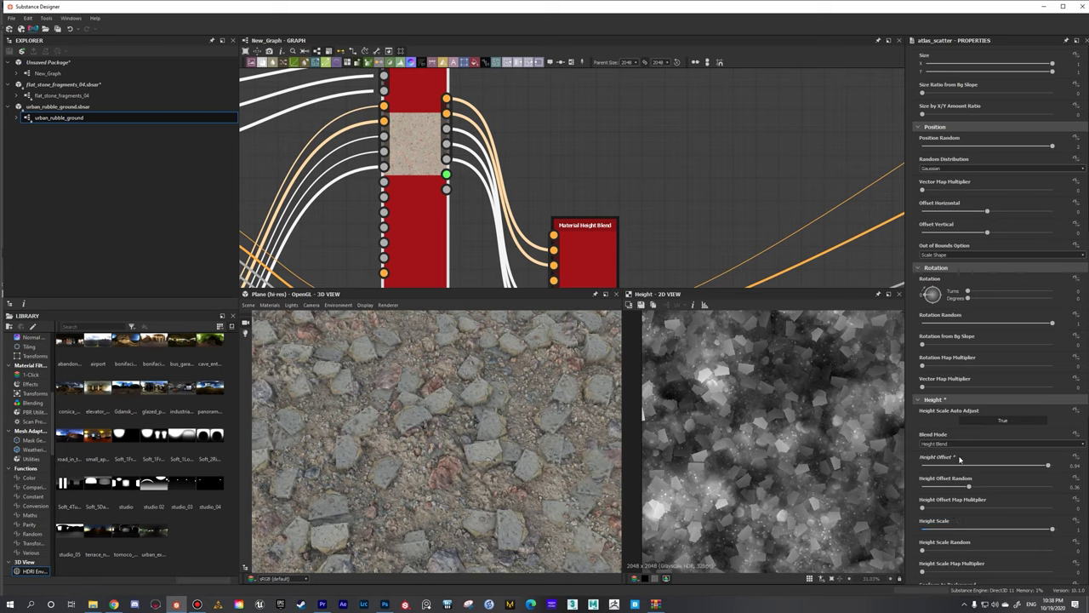
- Move the upper Atlas Scatter node higher in the graph to separate it from the lower one
scroll(680, 223, down, 3)
middle_drag(662, 230, 673, 210)
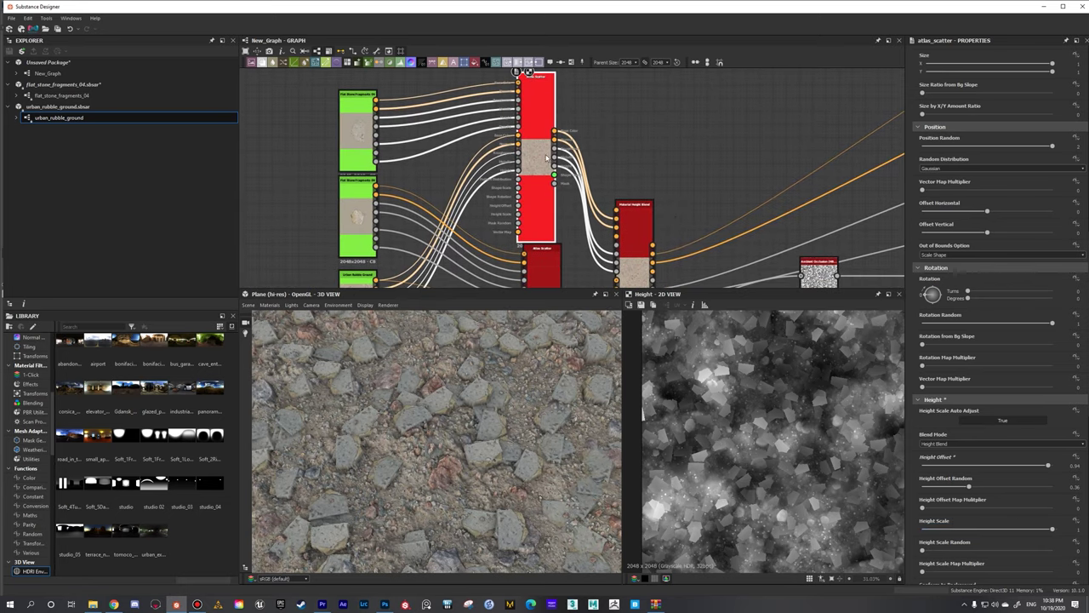
drag(541, 158, 553, 120)
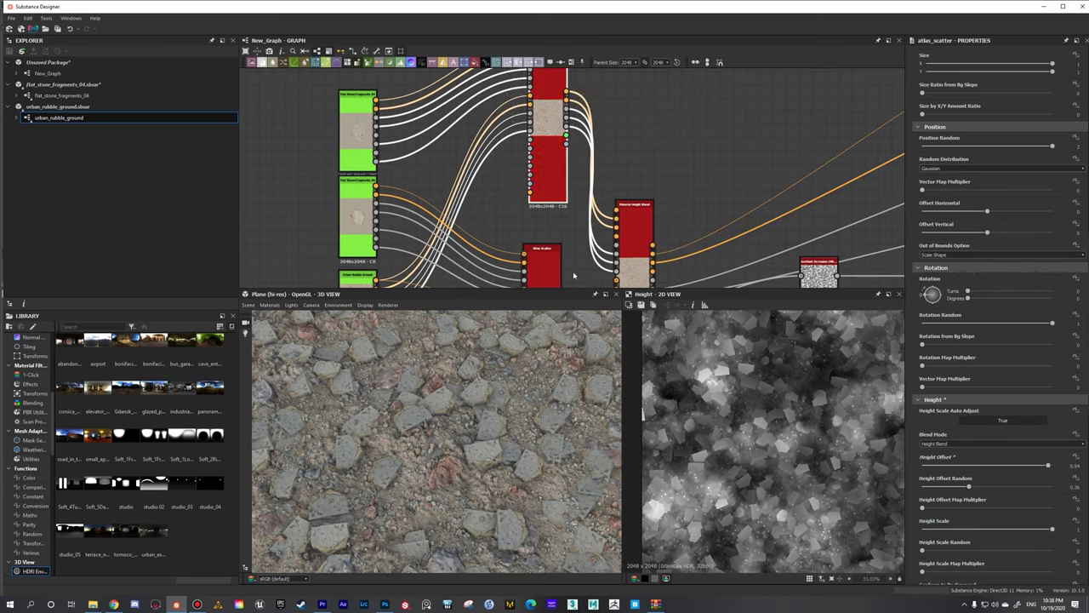
- Try different Height Offset, Height Offset Random and Height Scale values on the upper Atlas Scatter
drag(1012, 466, 1053, 466)
click(929, 488)
drag(929, 490, 974, 490)
click(924, 529)
scroll(927, 519, down, 1)
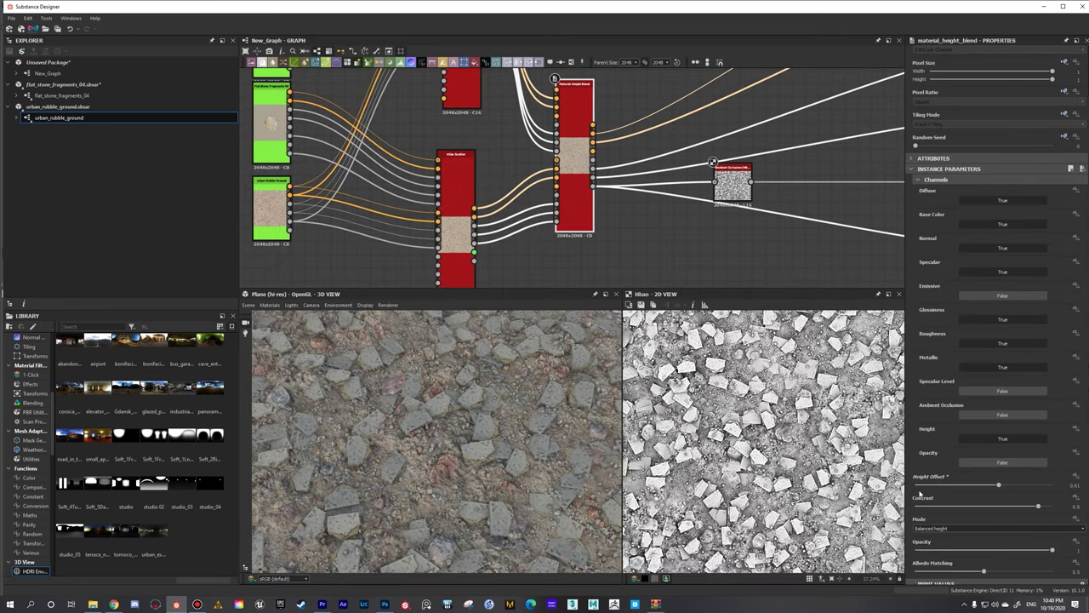
- Set the Material Height Blend's Height Offset to 0.53 while checking the stones in the ambient occlusion preview
scroll(801, 475, up, 4)
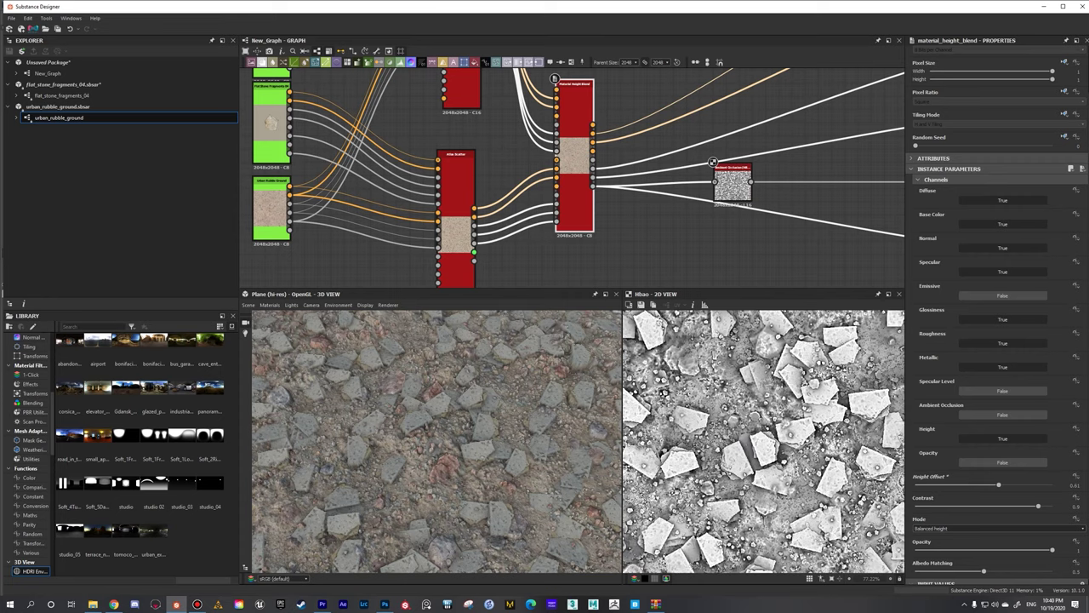
click(990, 485)
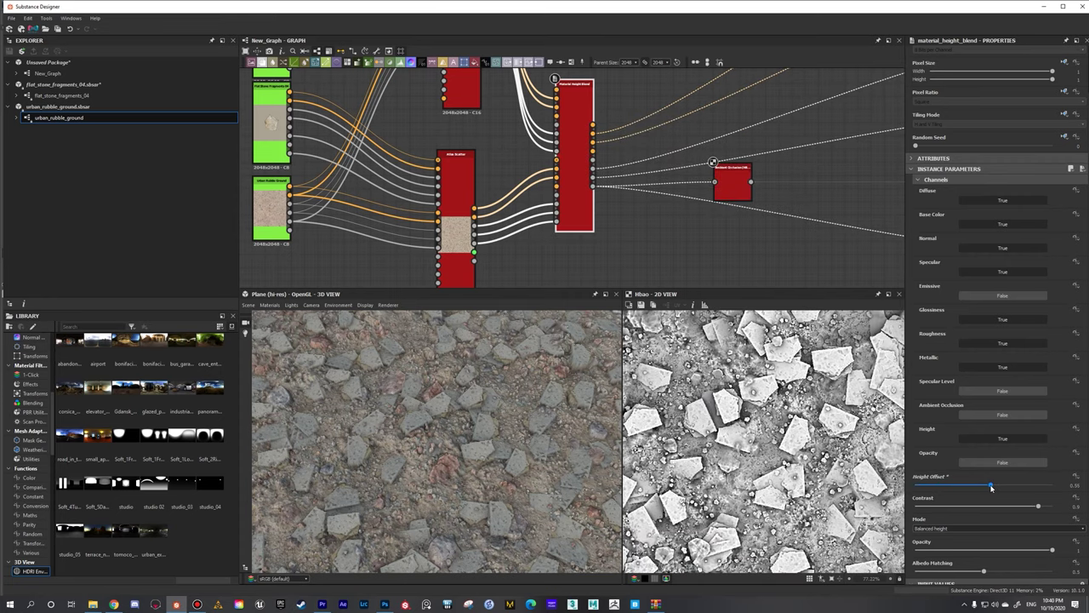
drag(989, 488, 987, 486)
scroll(753, 466, down, 1)
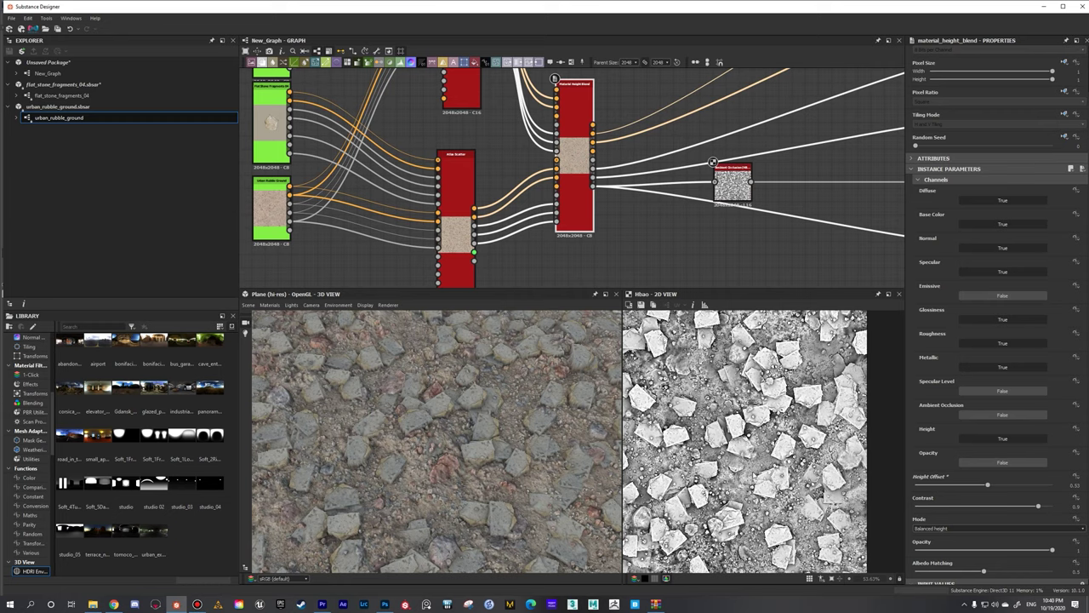
scroll(735, 458, down, 3)
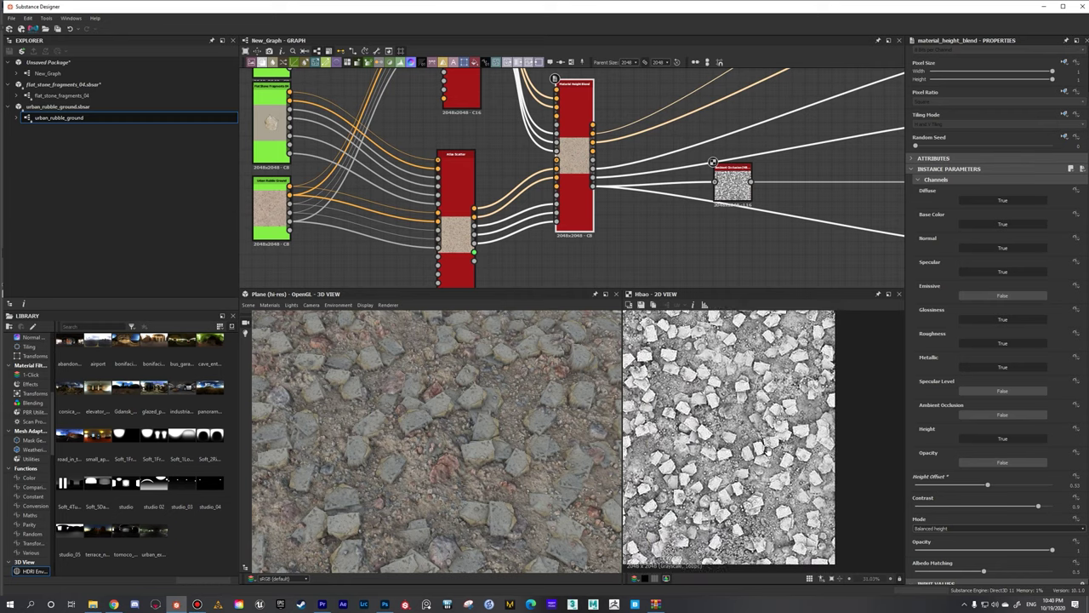
scroll(595, 283, down, 1)
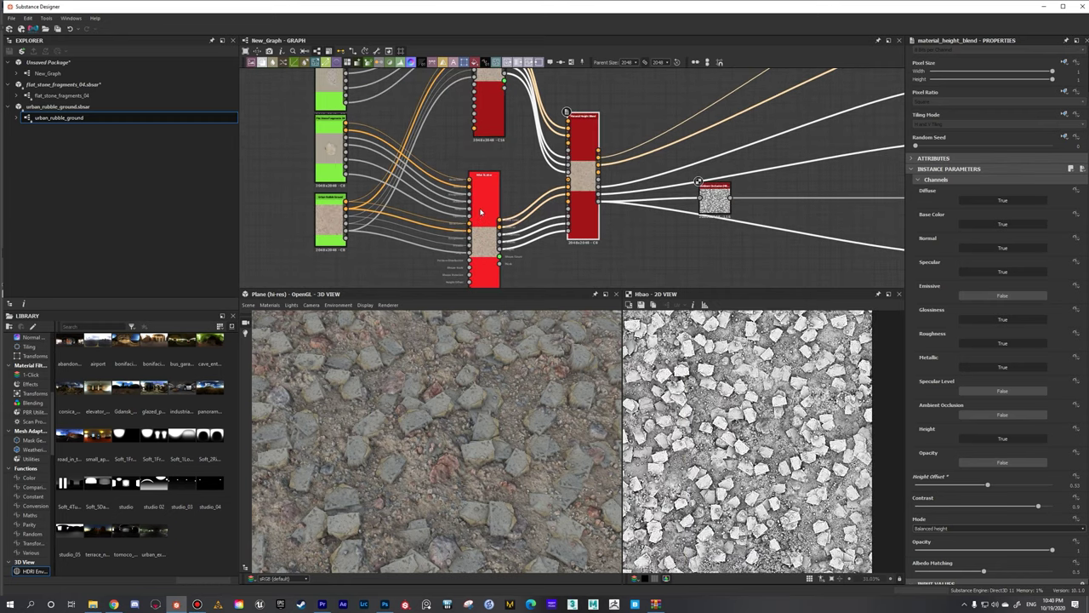
- Open the lower Atlas Scatter's parameters, preview its Basecolor output, and set its Random Seed to 6
middle_drag(485, 196, 505, 230)
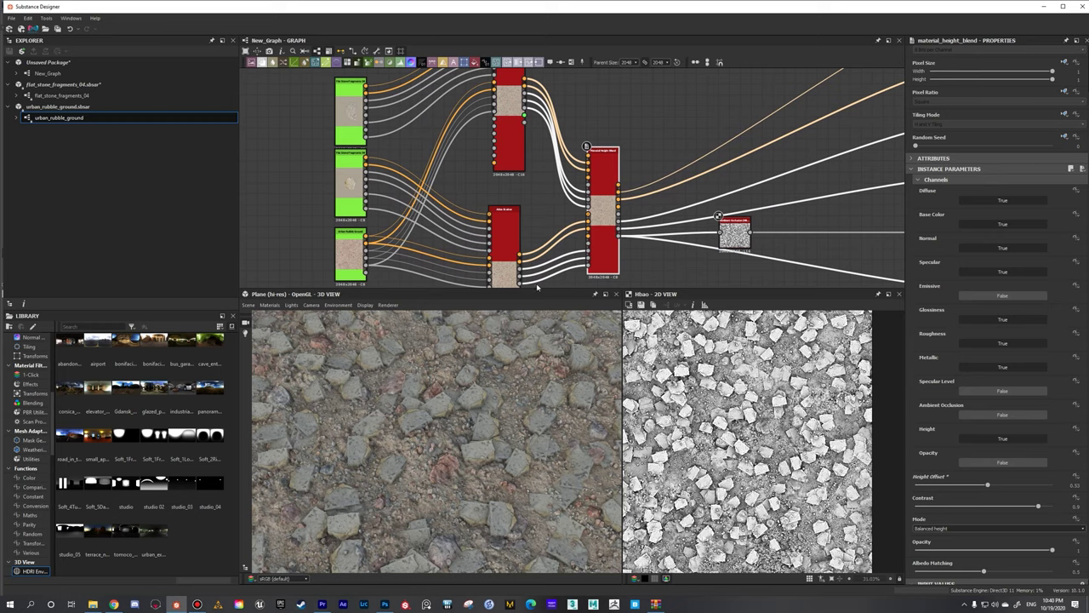
double_click(513, 254)
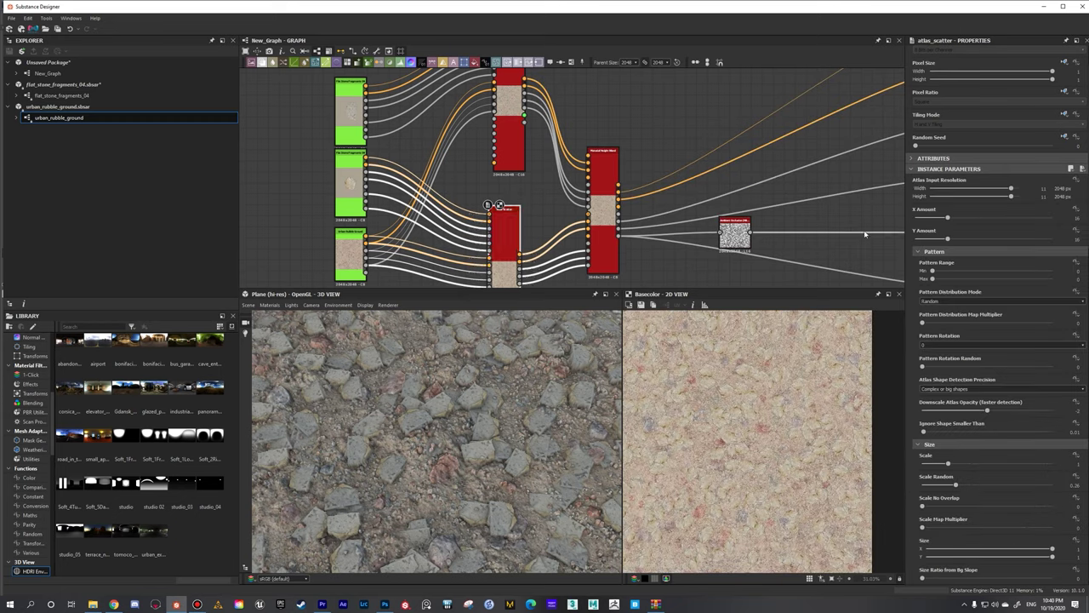
scroll(919, 189, up, 2)
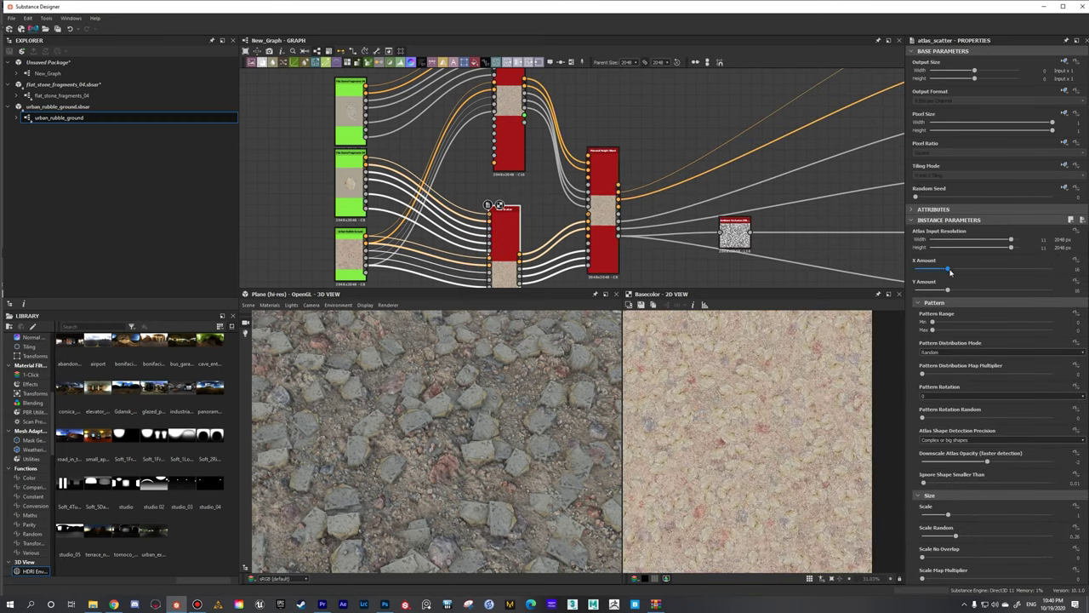
drag(918, 196, 997, 196)
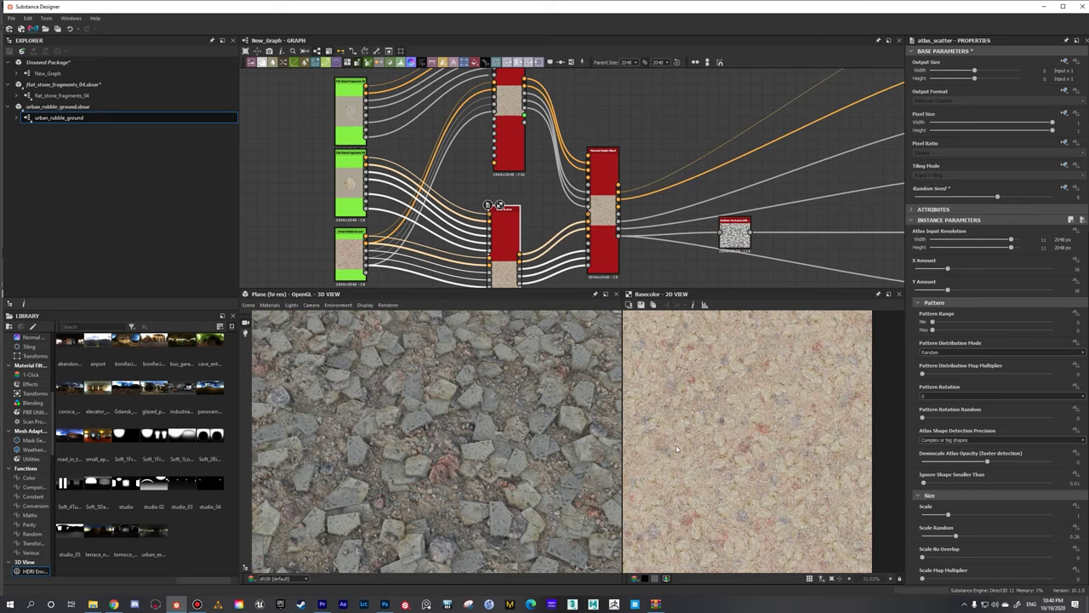
scroll(708, 427, down, 2)
scroll(605, 238, down, 2)
- Preview the ambient occlusion node's output and examine the new stone distribution in the 2D and 3D views
middle_drag(602, 234, 581, 224)
scroll(516, 226, up, 3)
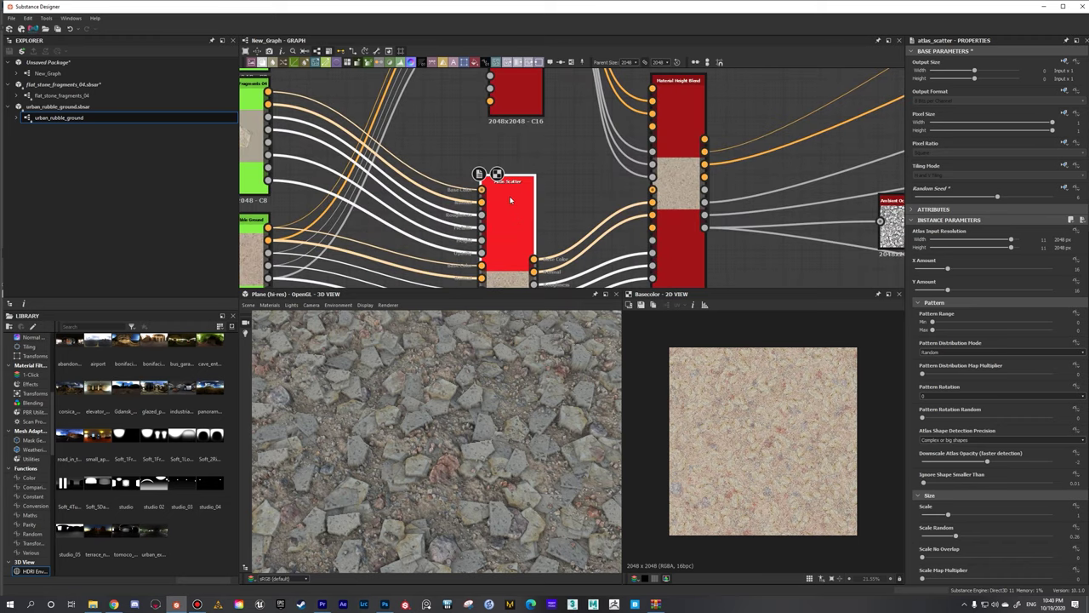
middle_drag(511, 191, 436, 96)
click(614, 206)
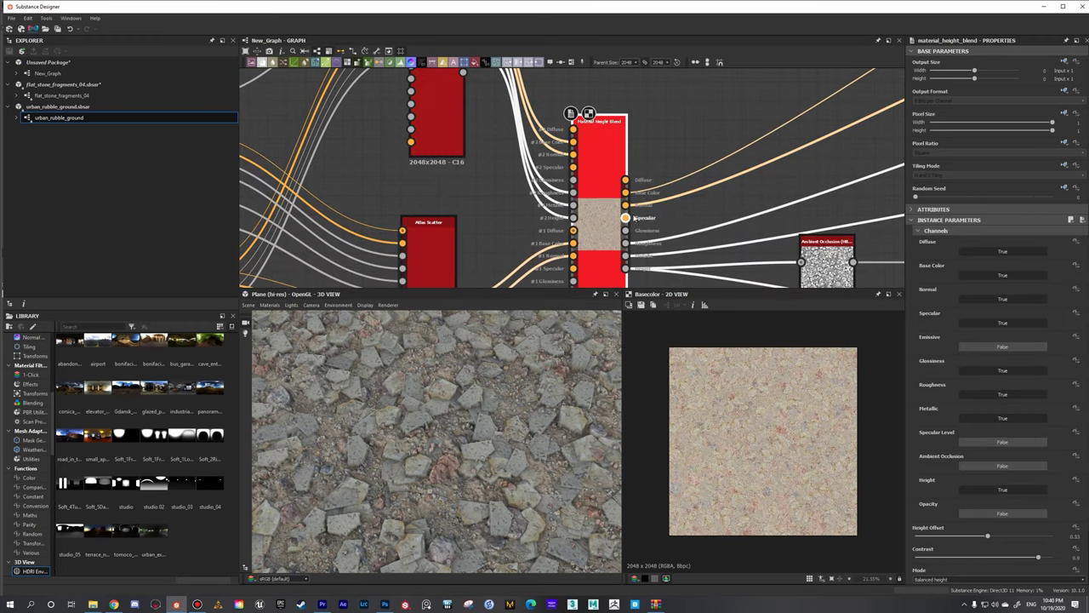
middle_drag(831, 275, 779, 249)
double_click(776, 244)
scroll(776, 433, up, 4)
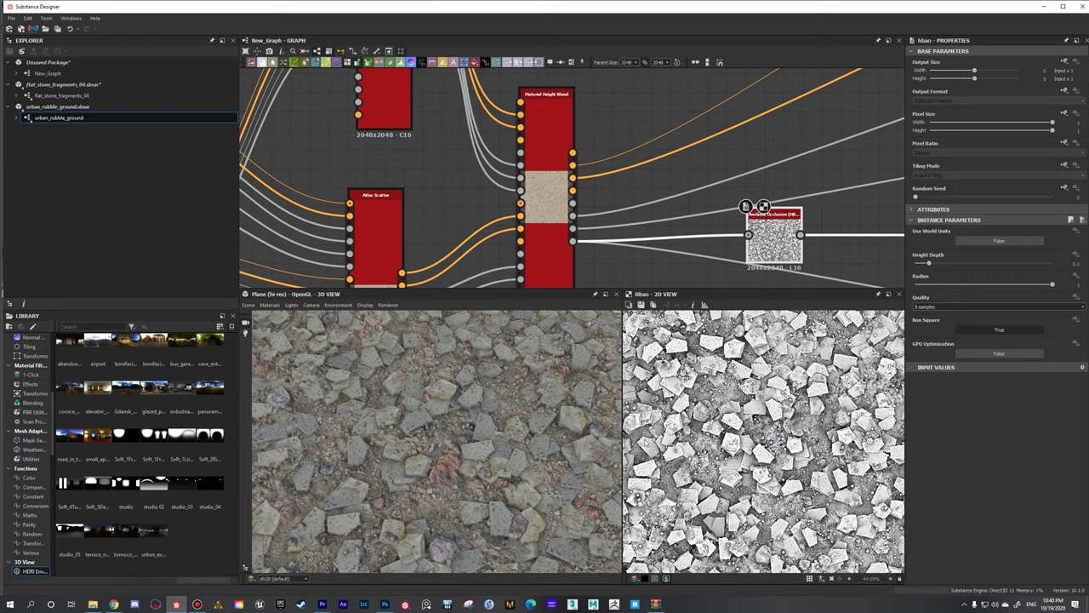
scroll(513, 432, down, 3)
drag(513, 432, 560, 421)
scroll(513, 432, up, 3)
scroll(758, 442, up, 1)
scroll(753, 410, down, 2)
scroll(527, 434, down, 3)
scroll(609, 241, down, 6)
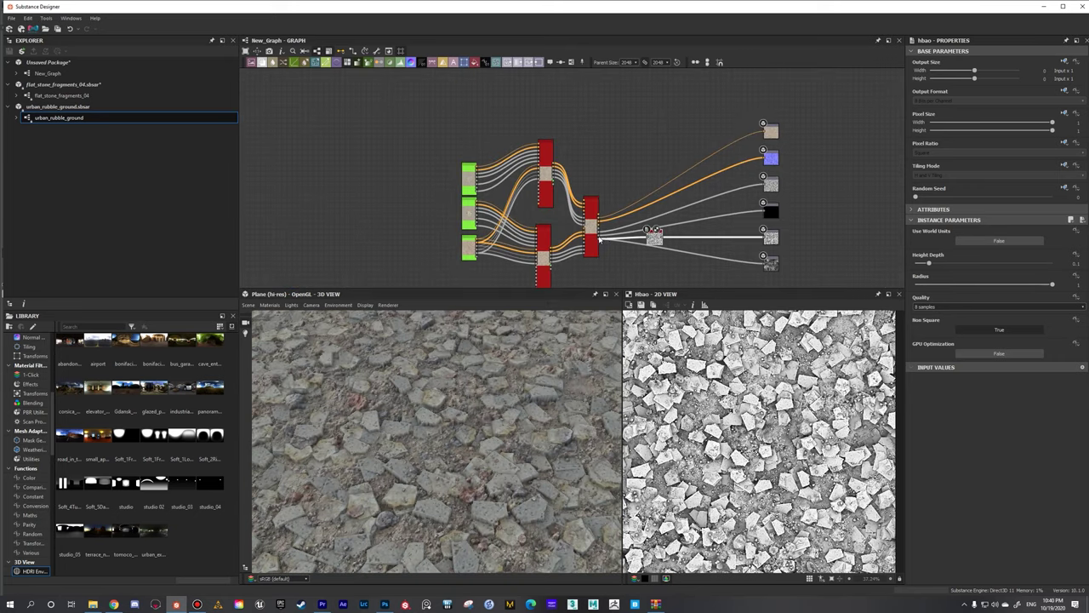
- Switch the graph to compact material links and reposition the Material Height Blend and upper Atlas Scatter nodes
click(589, 228)
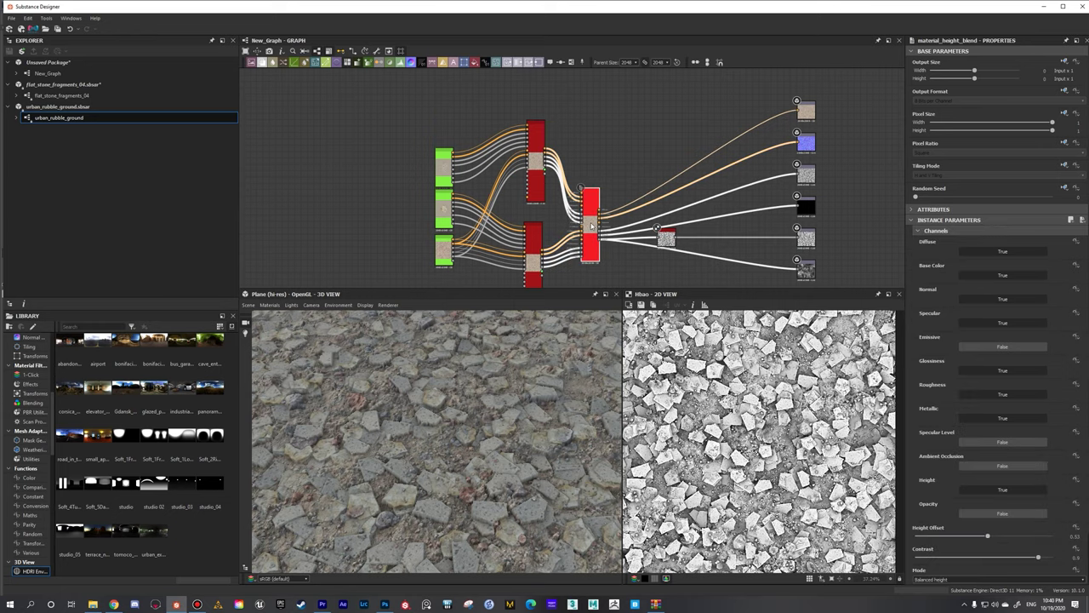
key(3)
drag(589, 226, 600, 214)
drag(538, 173, 533, 174)
middle_drag(584, 179, 553, 170)
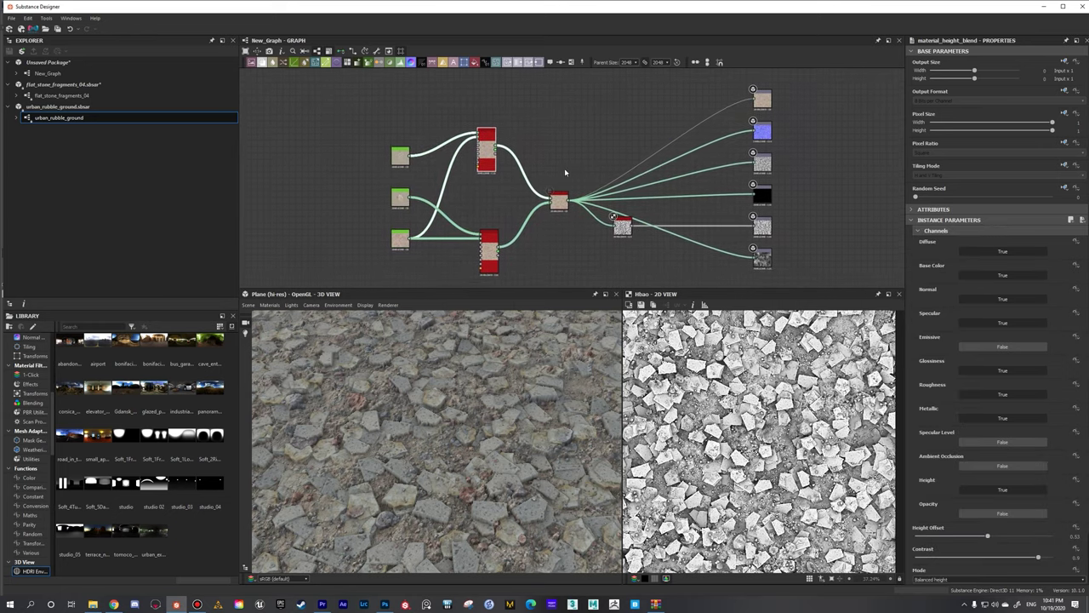
- Add a Material Crop node above the upper Atlas Scatter and feed it from the topmost Flat Stone Fragments material
key(space)
text(trans)
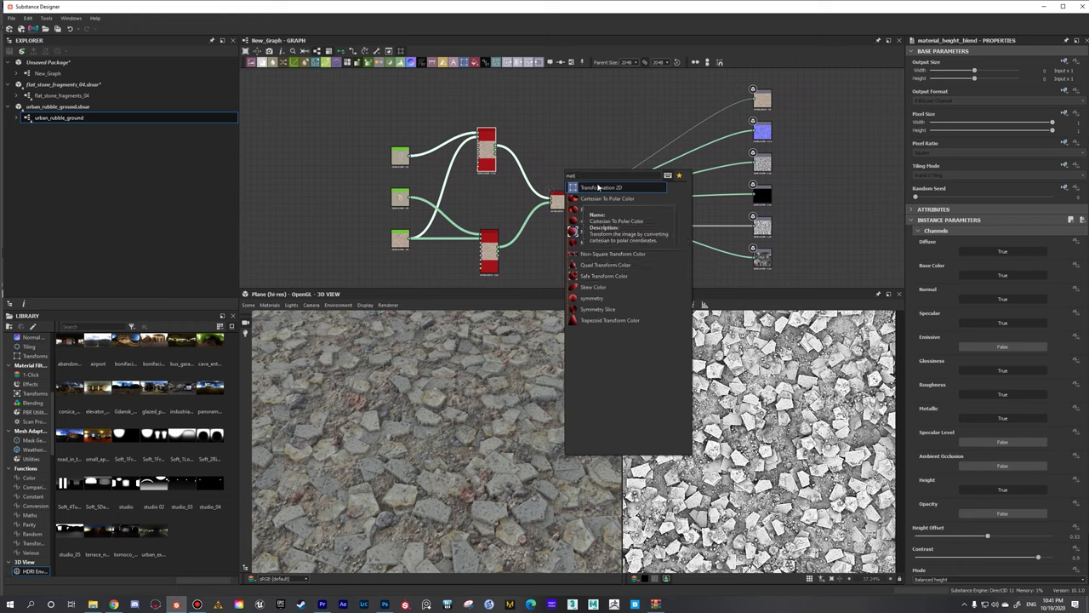
text(eri)
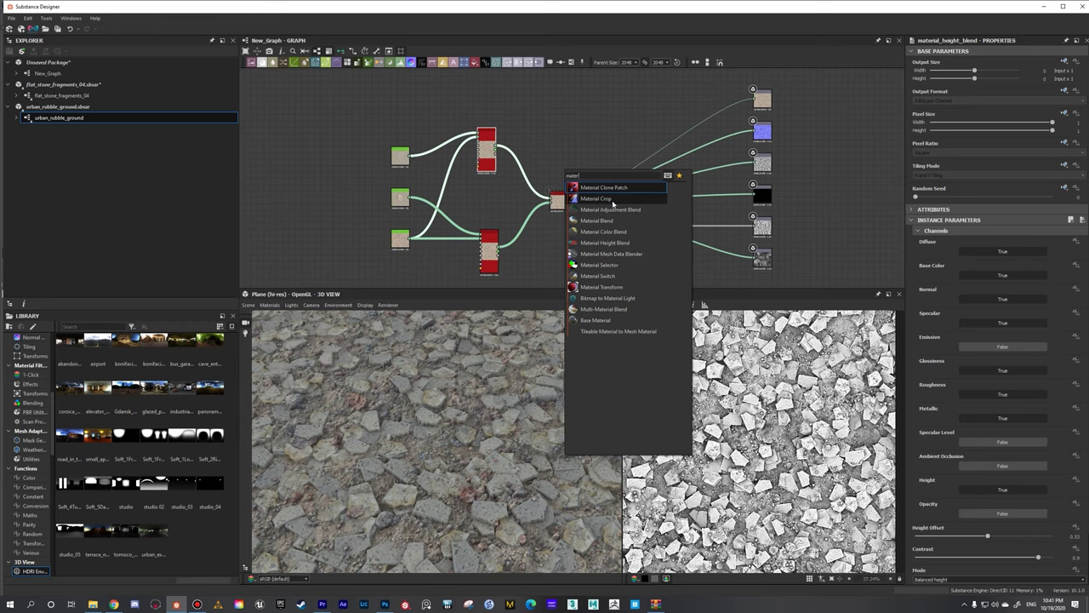
click(613, 199)
drag(516, 153, 511, 101)
scroll(513, 100, up, 2)
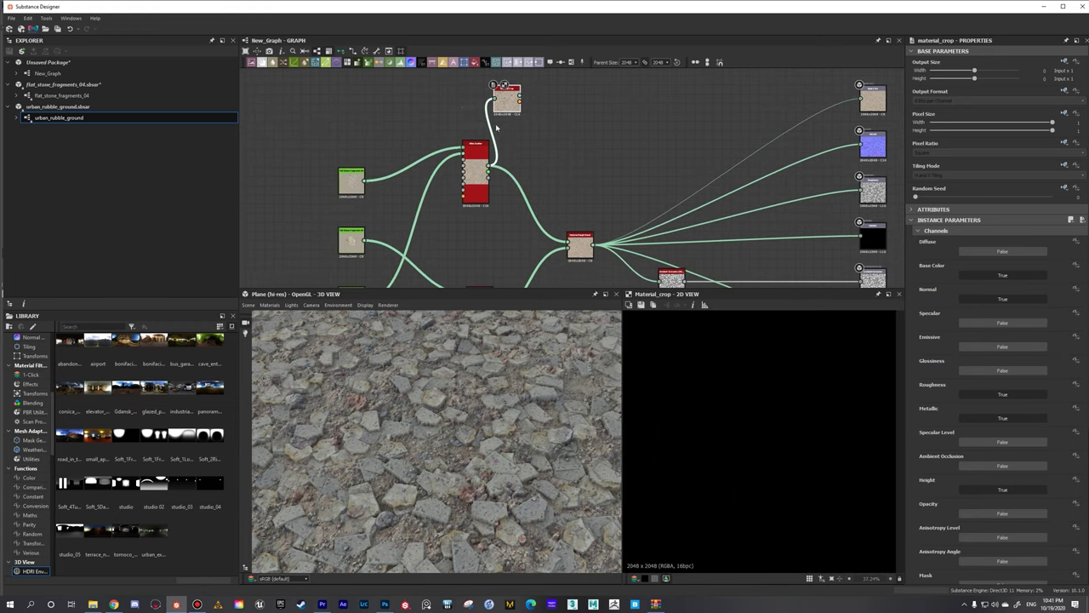
drag(364, 181, 494, 98)
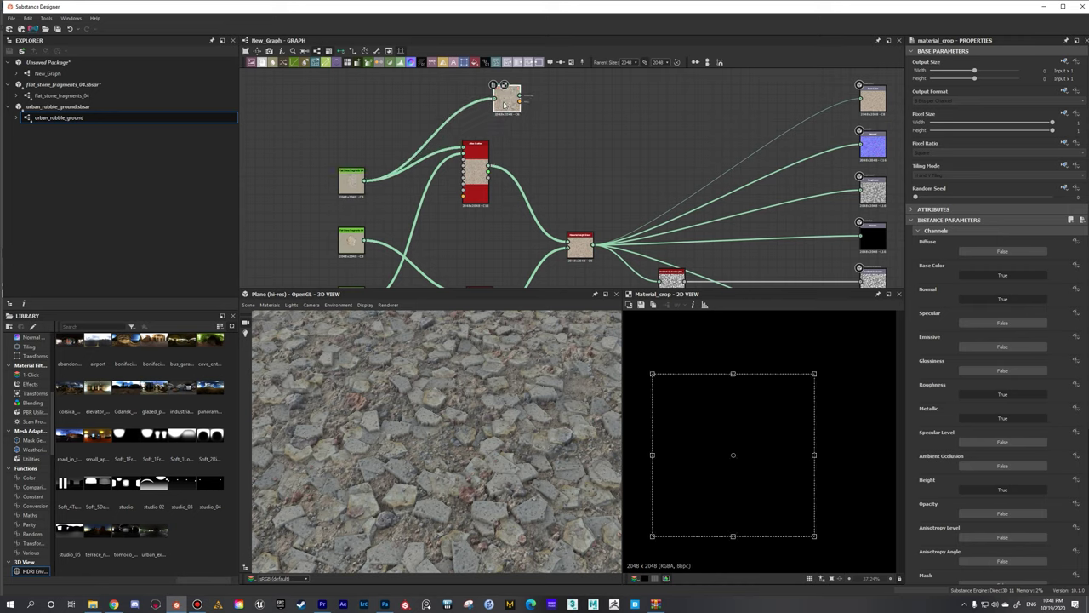
- Try resizing and rotating the Material Crop frame around the single stone in the Basecolor preview
scroll(768, 406, down, 2)
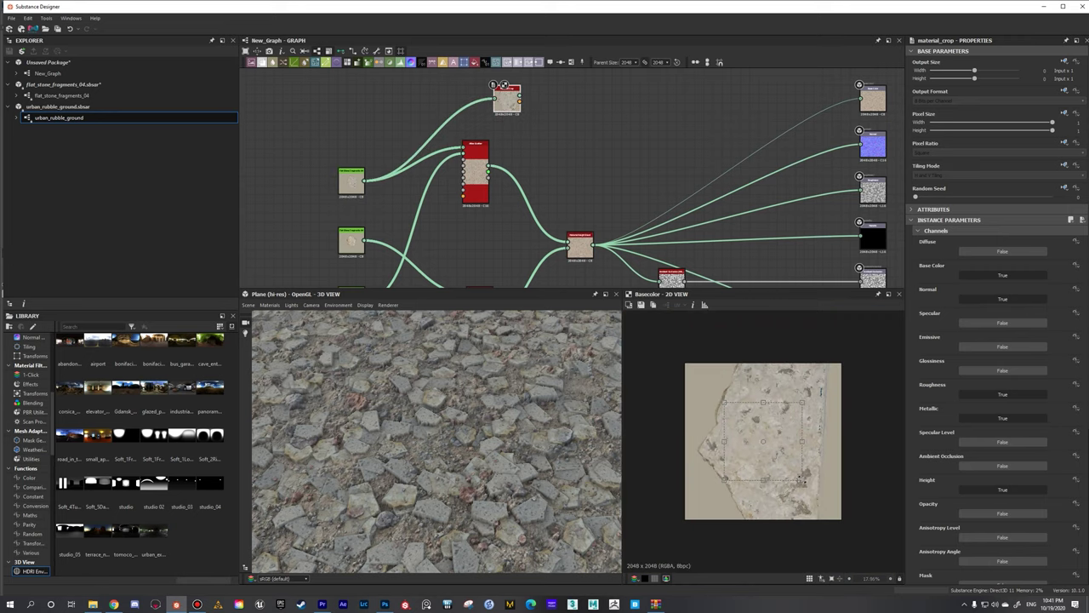
mouse_move(804, 481)
mouse_down()
mouse_move(808, 493)
mouse_move(798, 477)
mouse_up()
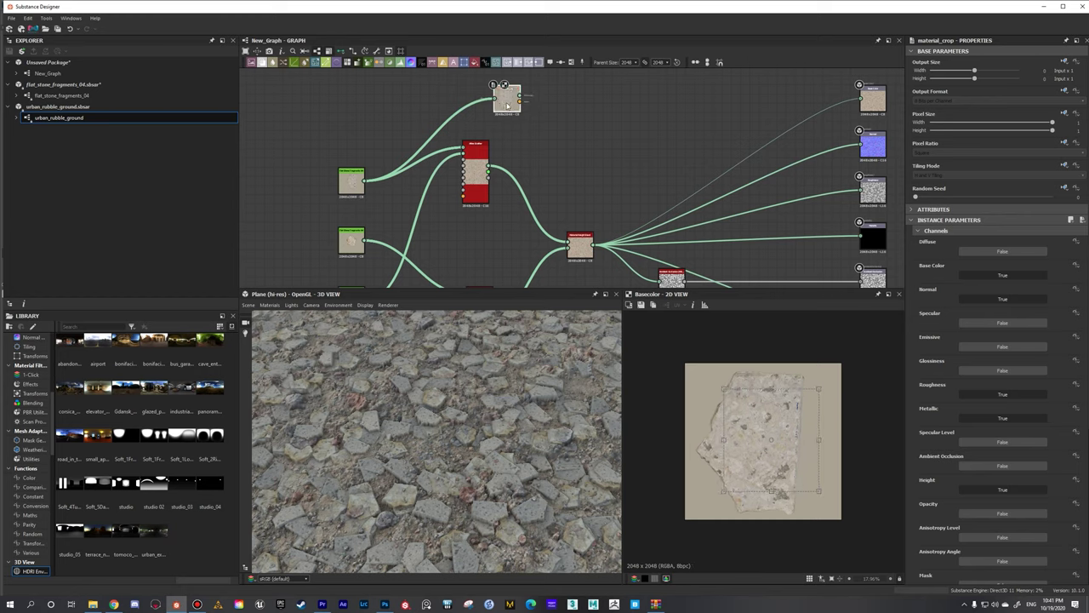
scroll(507, 104, up, 2)
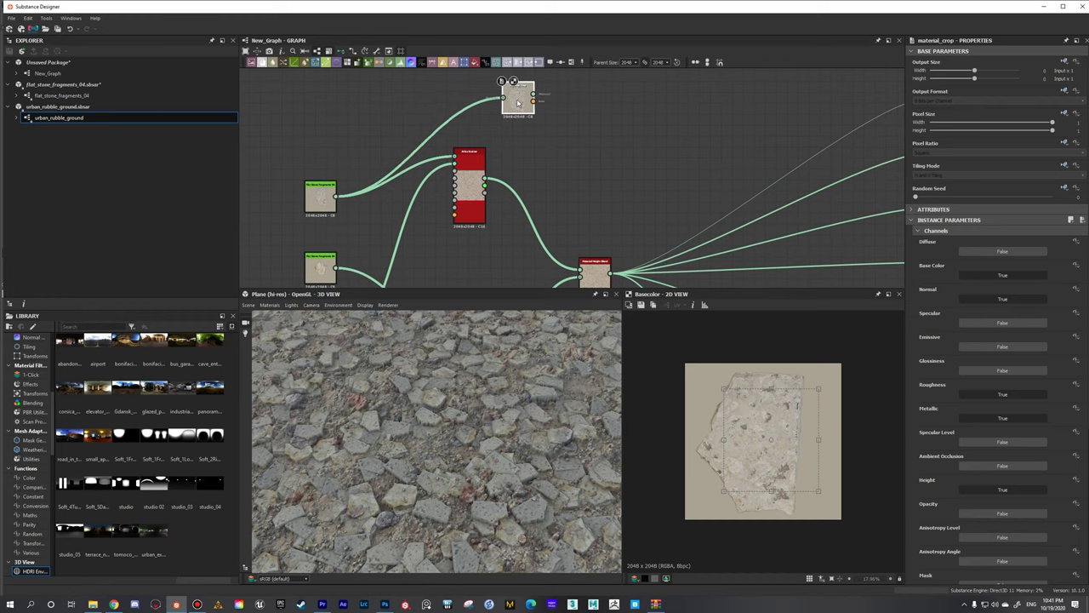
middle_drag(513, 98, 514, 128)
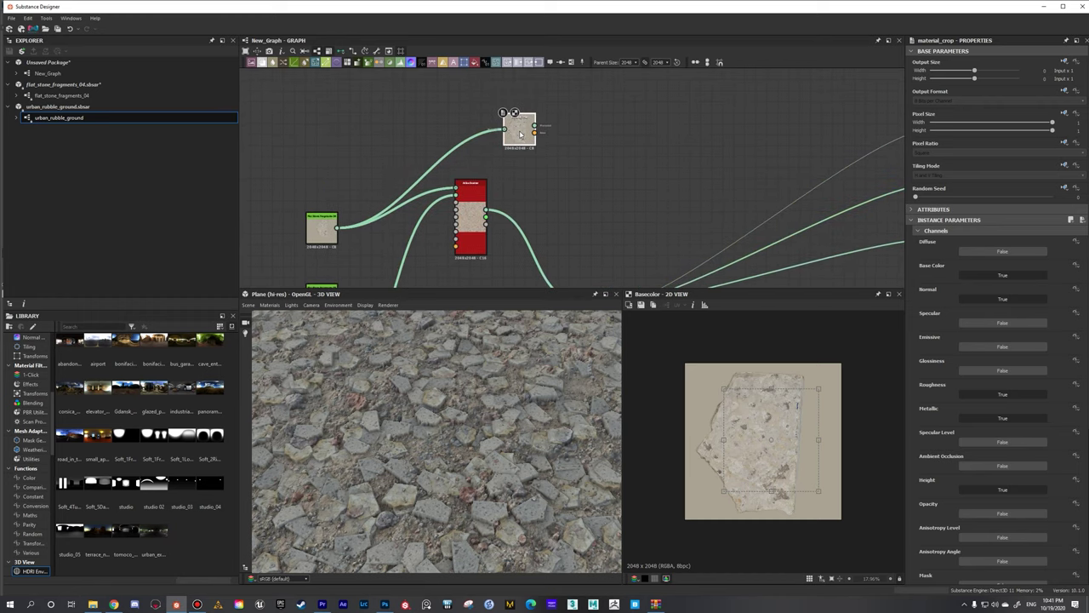
drag(515, 131, 484, 111)
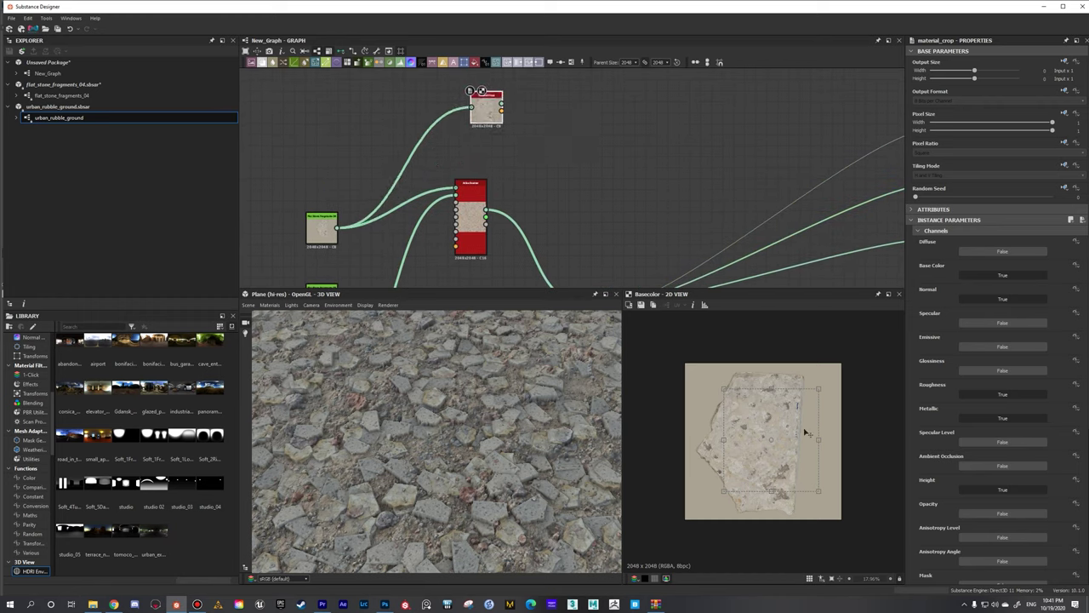
drag(724, 388, 749, 413)
drag(812, 395, 807, 359)
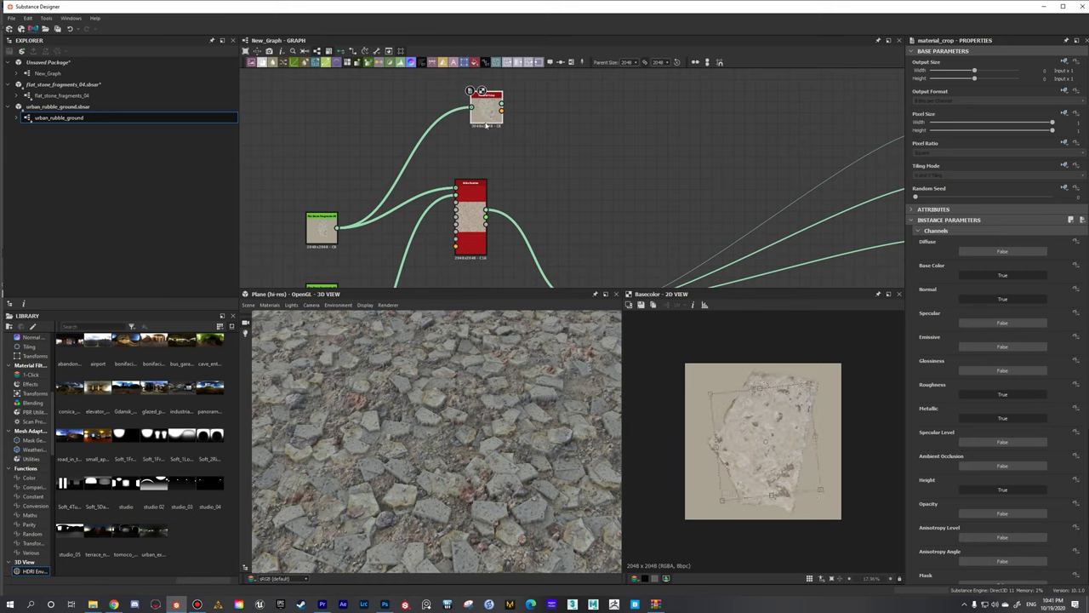
scroll(489, 106, up, 2)
drag(494, 102, 483, 138)
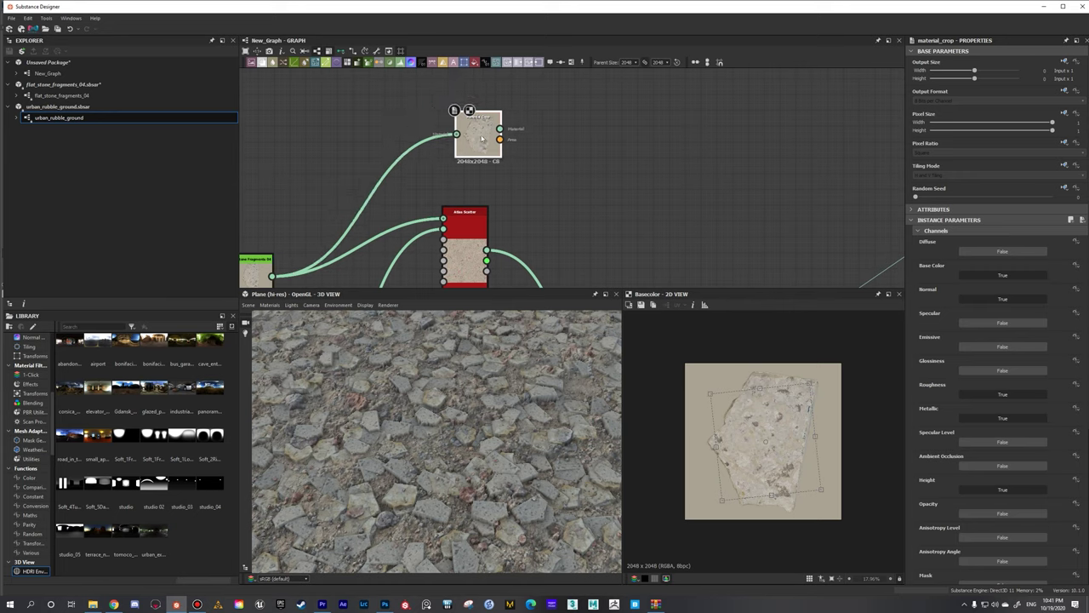
- Delete the Material Crop node and arrange the two Atlas Scatter nodes closer together
scroll(481, 137, down, 4)
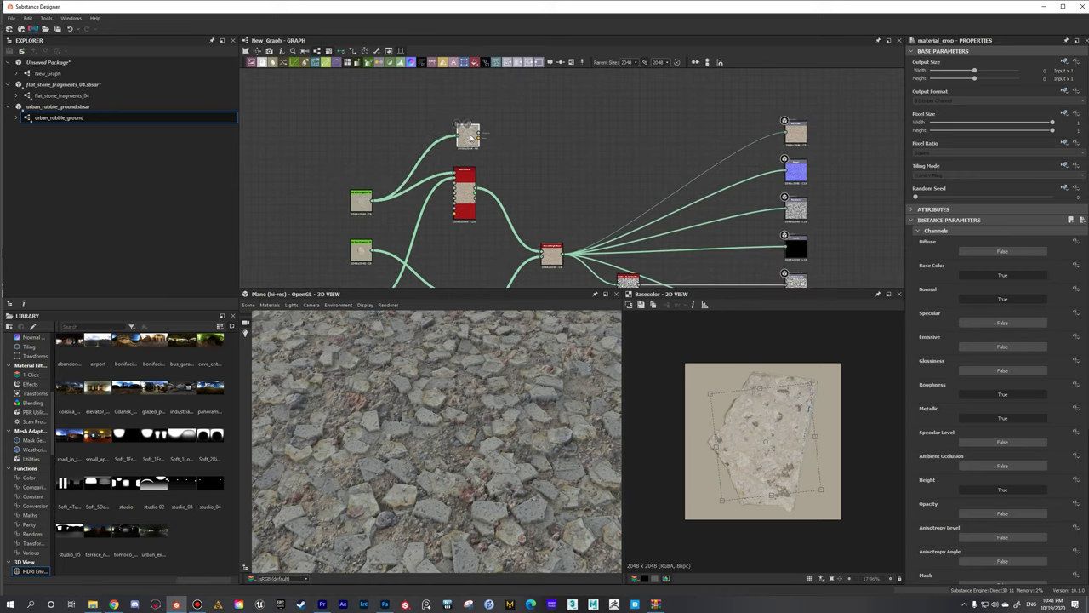
key(Delete)
drag(469, 207, 469, 216)
middle_drag(486, 211, 491, 140)
click(476, 240)
- Examine the scattered stone ground from different angles and distances in the 3D view
scroll(493, 429, down, 3)
drag(493, 428, 518, 433)
scroll(518, 432, up, 3)
middle_drag(512, 422, 543, 391)
scroll(543, 392, up, 1)
mouse_move(543, 393)
mouse_down()
mouse_move(556, 389)
mouse_move(546, 394)
mouse_up()
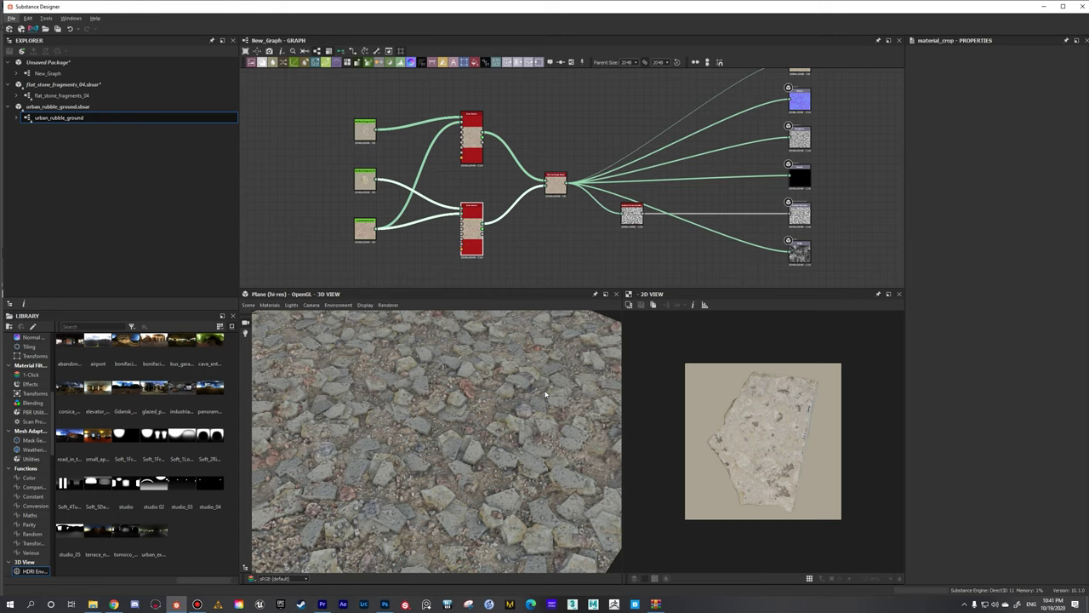
drag(546, 394, 553, 400)
- Review the material links running from the Atlas Scatter nodes through the Material Height Blend to the ambient occlusion node
scroll(534, 239, down, 2)
middle_drag(549, 231, 525, 227)
click(580, 224)
scroll(580, 227, up, 3)
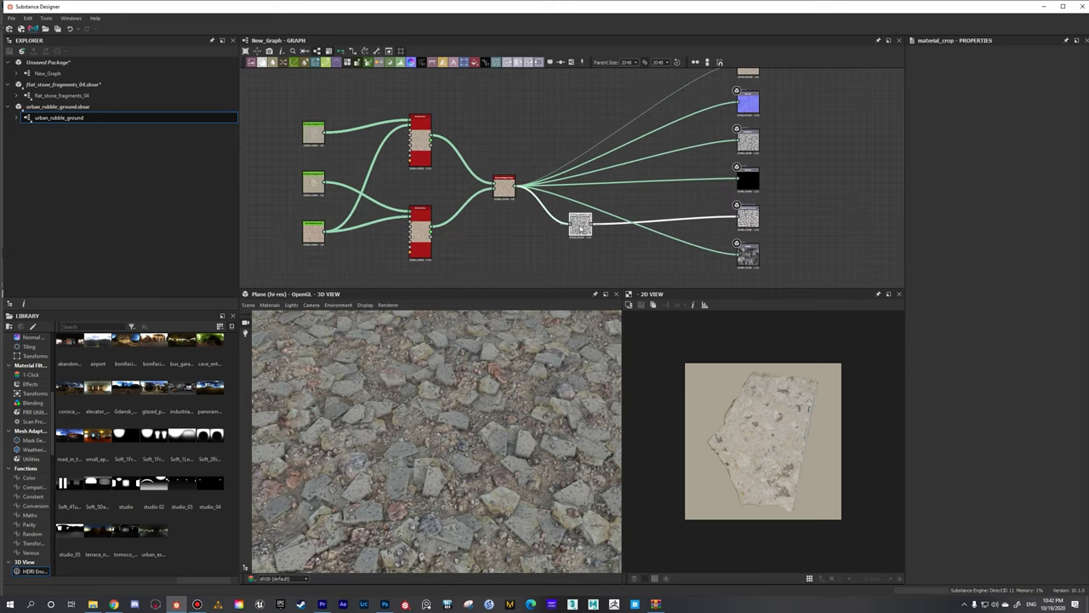
click(449, 156)
scroll(452, 160, up, 3)
scroll(451, 160, up, 2)
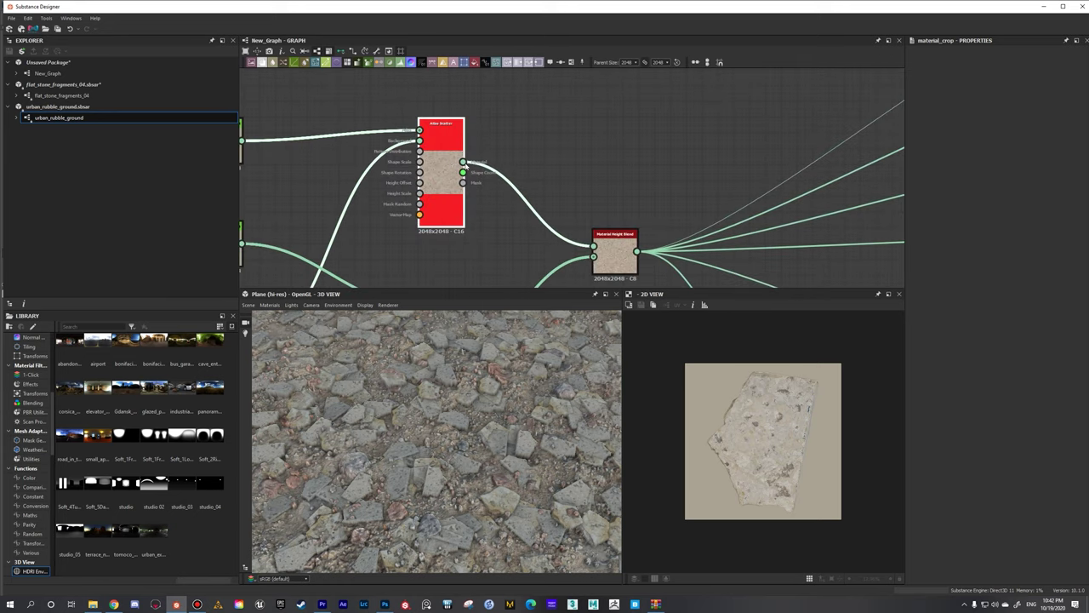
middle_drag(573, 193, 558, 134)
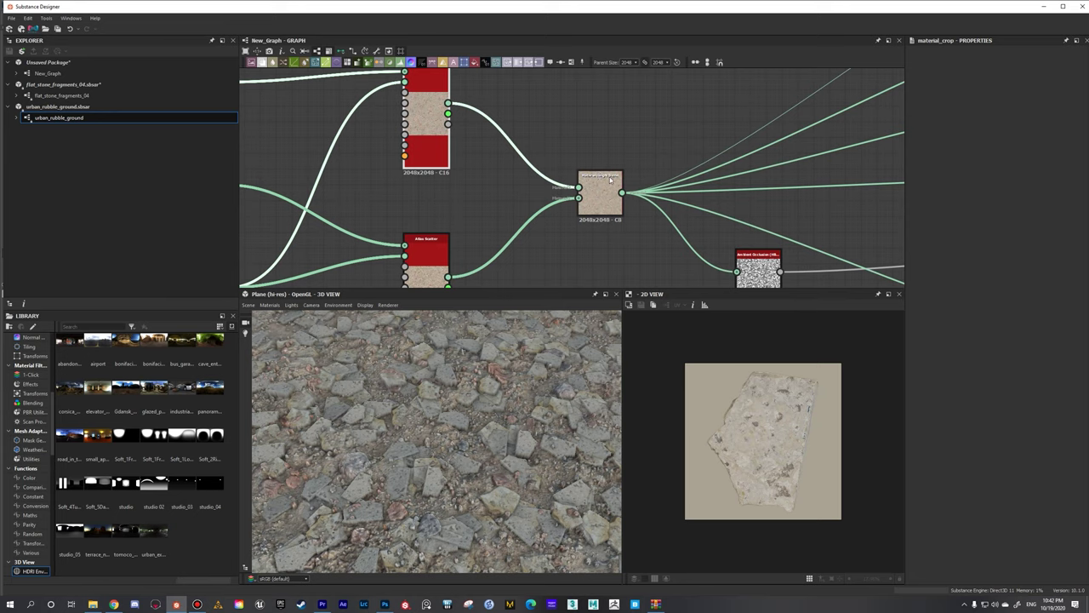
scroll(598, 177, down, 2)
middle_drag(599, 177, 575, 168)
scroll(574, 168, down, 2)
- Move the ambient occlusion node closer to the blend and raise the Material Height Blend level with the upper Atlas Scatter
drag(663, 230, 637, 230)
scroll(635, 213, down, 2)
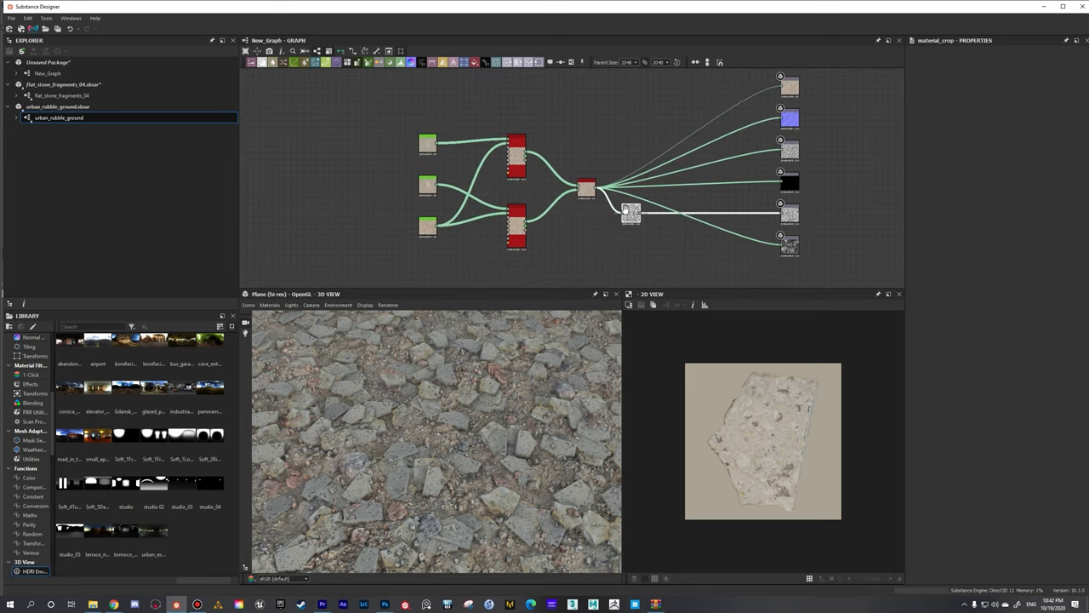
click(629, 212)
drag(631, 217, 638, 213)
scroll(625, 212, up, 1)
drag(585, 185, 584, 145)
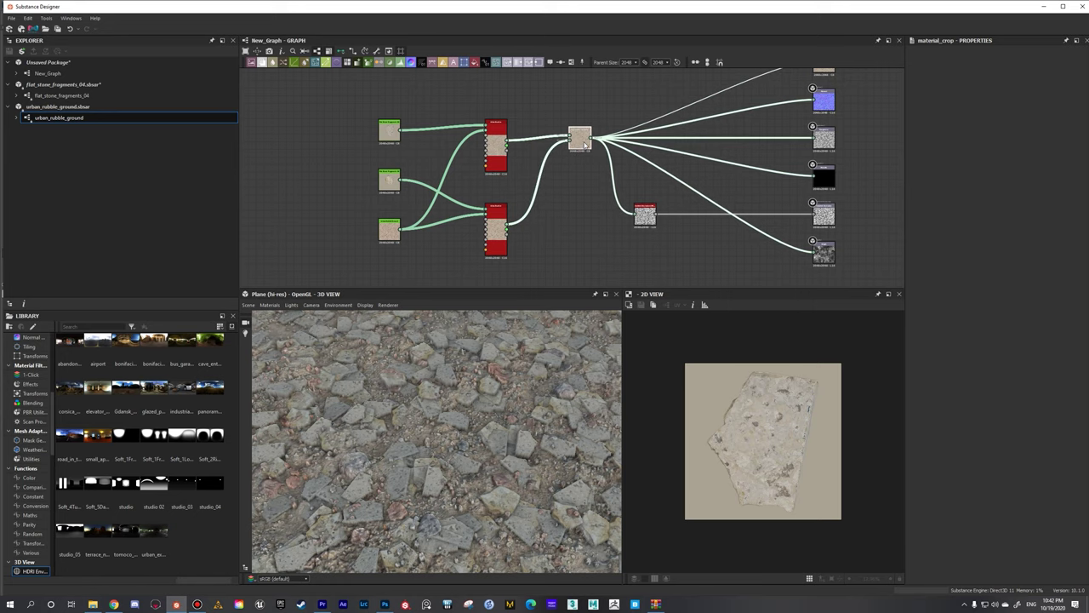